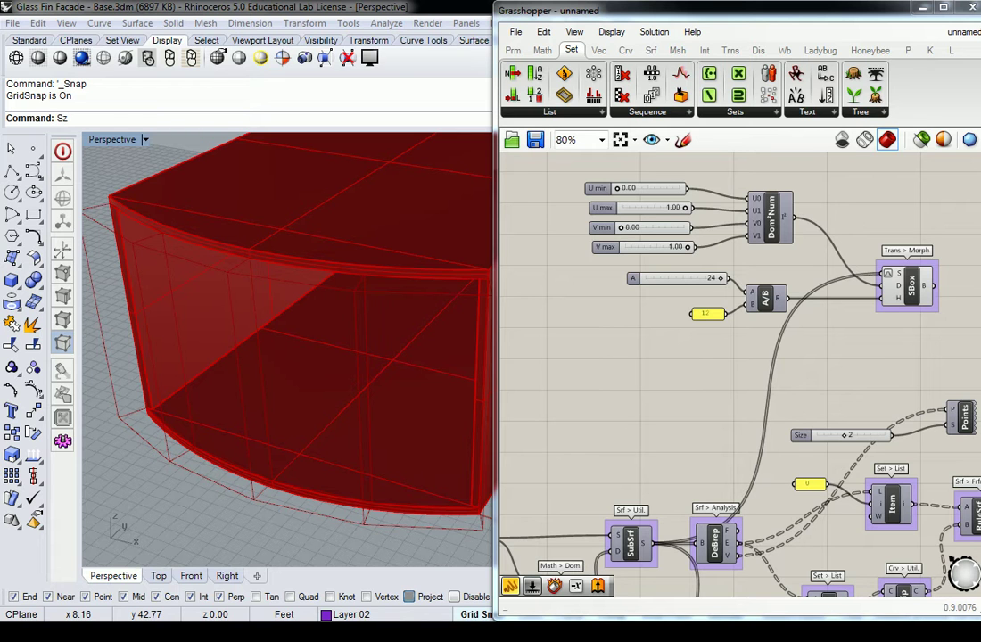
# Step: Pan the canvas to the SBox group, orbit the facade from above and below, and zoom in
pyautogui.moveTo(754, 425); pyautogui.dragTo(698, 518, button='right')
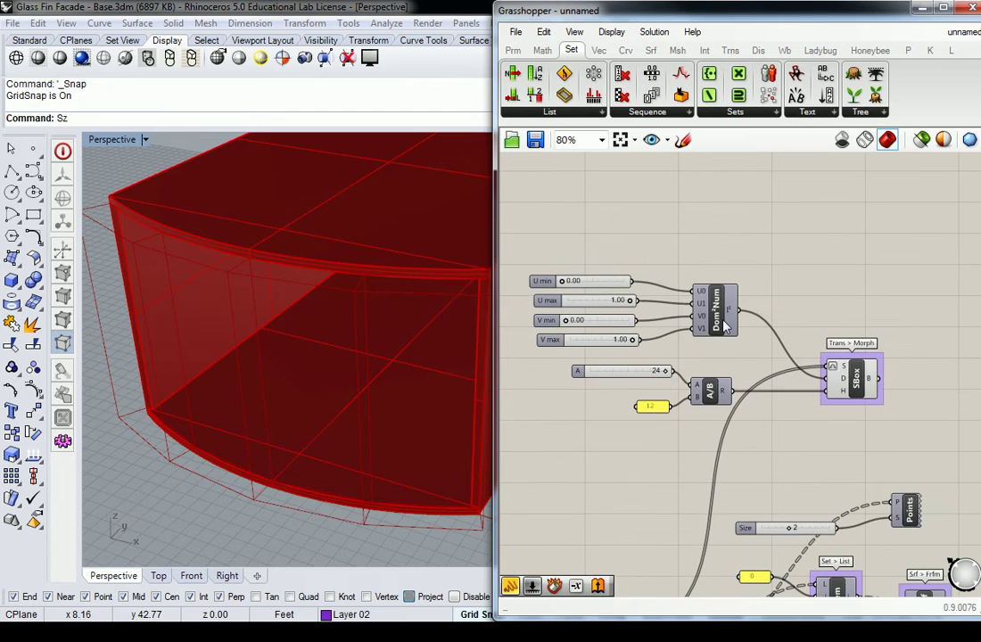
pyautogui.moveTo(372, 292)
pyautogui.mouseDown(button='right')
pyautogui.moveTo(375, 373)
pyautogui.moveTo(405, 352)
pyautogui.mouseUp(button='right')
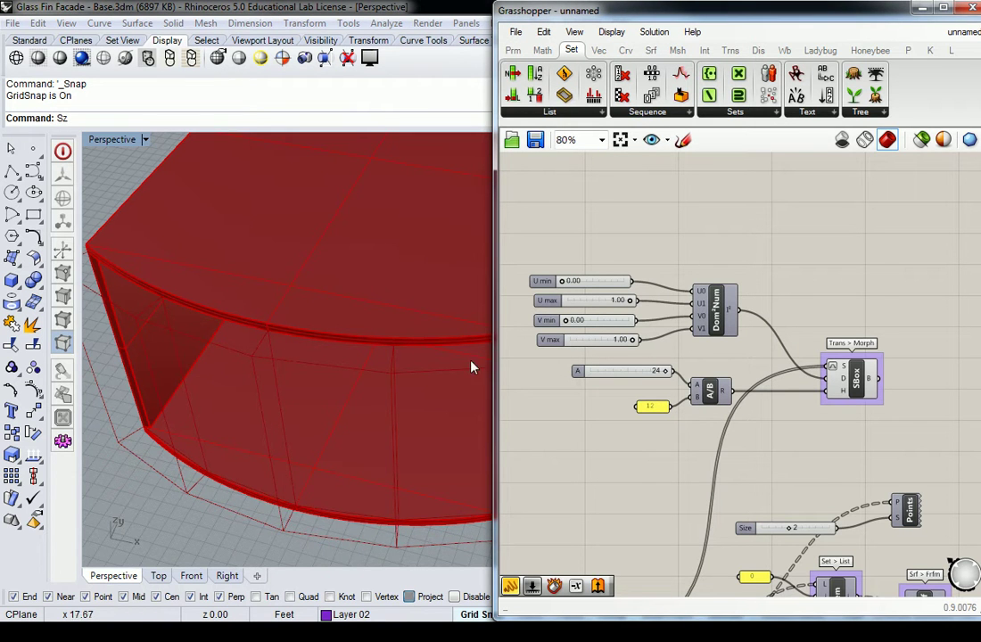
pyautogui.moveTo(471, 365)
pyautogui.mouseDown(button='right')
pyautogui.moveTo(404, 391)
pyautogui.moveTo(486, 370)
pyautogui.mouseUp(button='right')
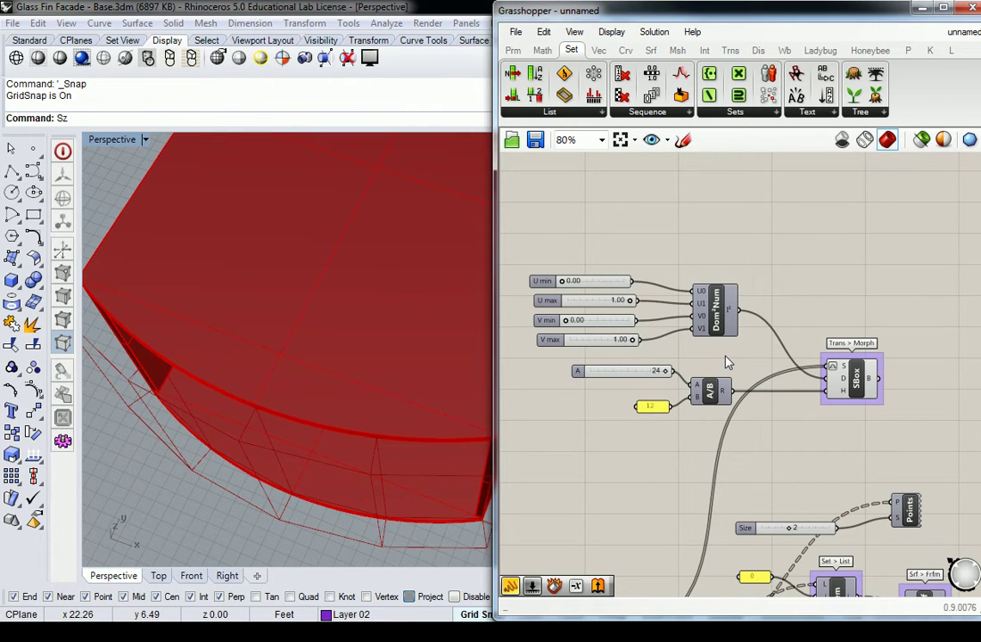
pyautogui.scroll(3, 733, 367)
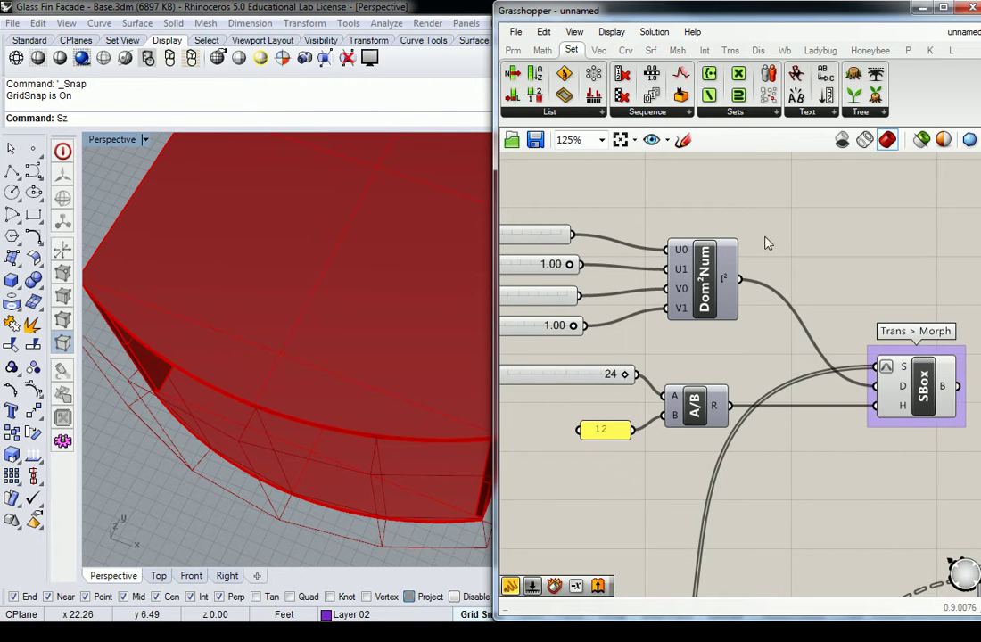
# Step: Insert a Negative component between A/B and SBox's height input, then orbit to inspect the box
pyautogui.click(542, 50)
pyautogui.click(686, 111)
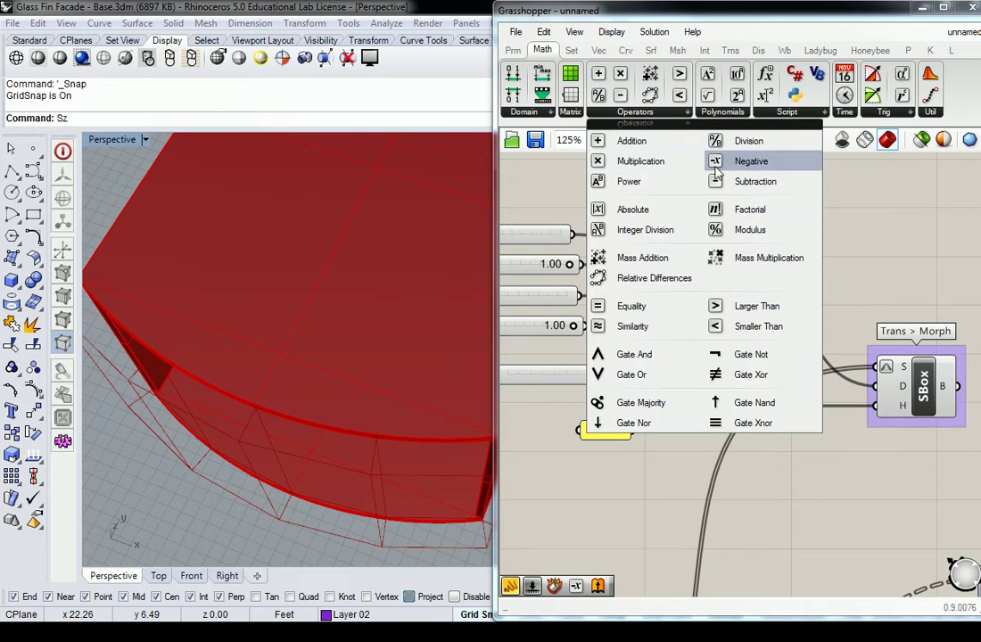
pyautogui.click(733, 160)
pyautogui.click(806, 403)
pyautogui.moveTo(807, 402); pyautogui.dragTo(802, 406)
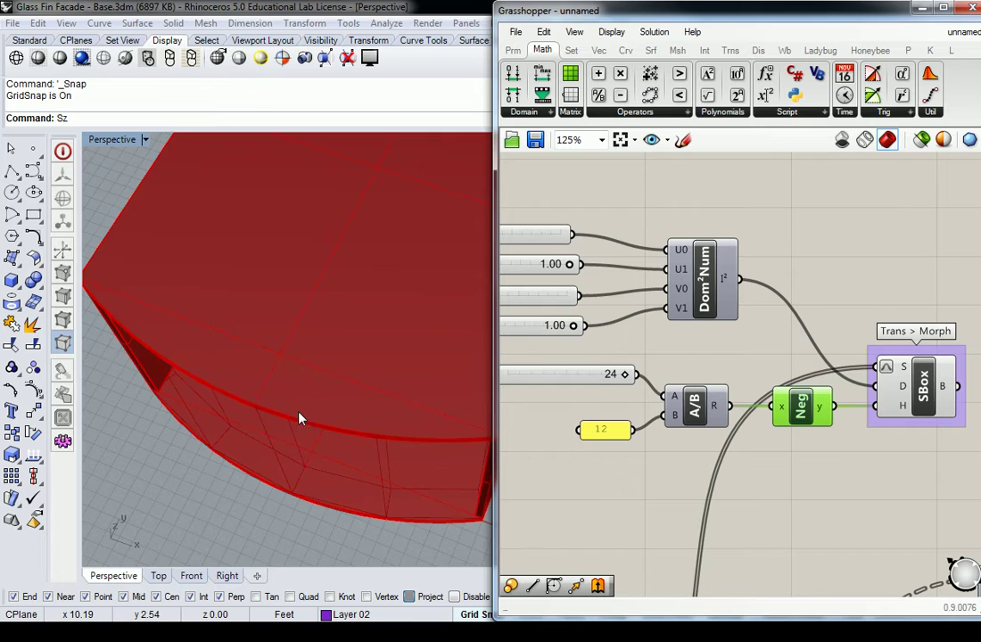
pyautogui.moveTo(300, 415)
pyautogui.mouseDown(button='right')
pyautogui.moveTo(336, 323)
pyautogui.moveTo(415, 309)
pyautogui.moveTo(385, 341)
pyautogui.moveTo(457, 281)
pyautogui.moveTo(468, 285)
pyautogui.mouseUp(button='right')
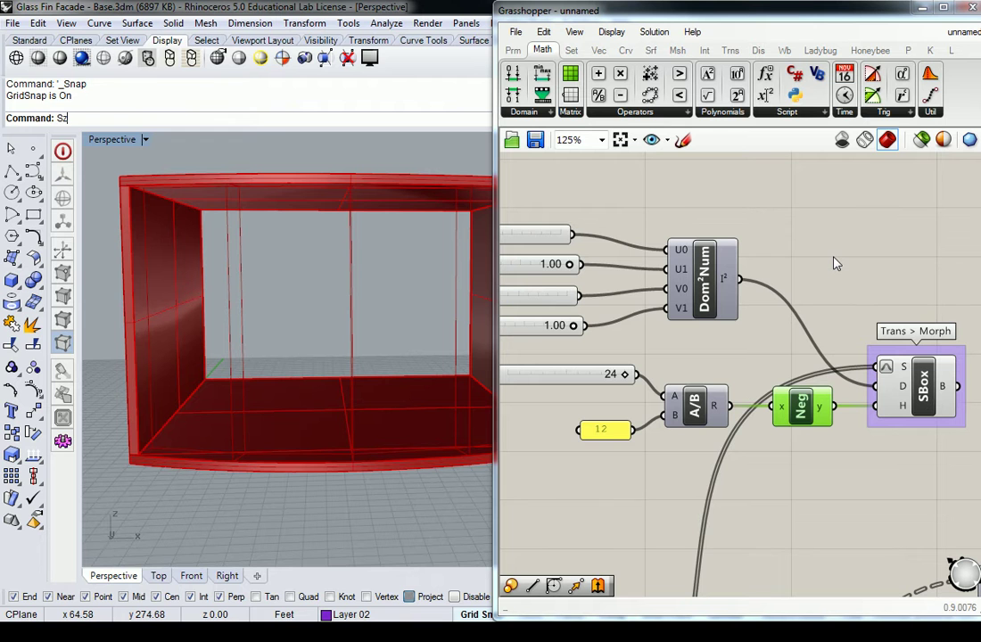
pyautogui.moveTo(373, 287)
pyautogui.mouseDown(button='right')
pyautogui.moveTo(332, 326)
pyautogui.moveTo(428, 323)
pyautogui.moveTo(403, 364)
pyautogui.moveTo(302, 392)
pyautogui.mouseUp(button='right')
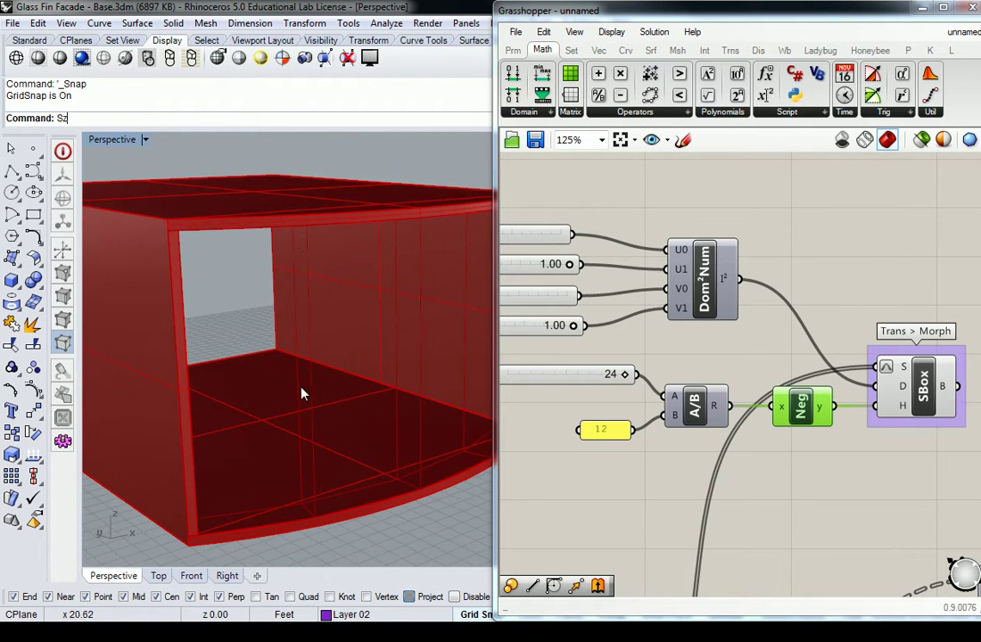
pyautogui.moveTo(273, 476)
pyautogui.mouseDown(button='right')
pyautogui.moveTo(329, 445)
pyautogui.moveTo(298, 292)
pyautogui.mouseUp(button='right')
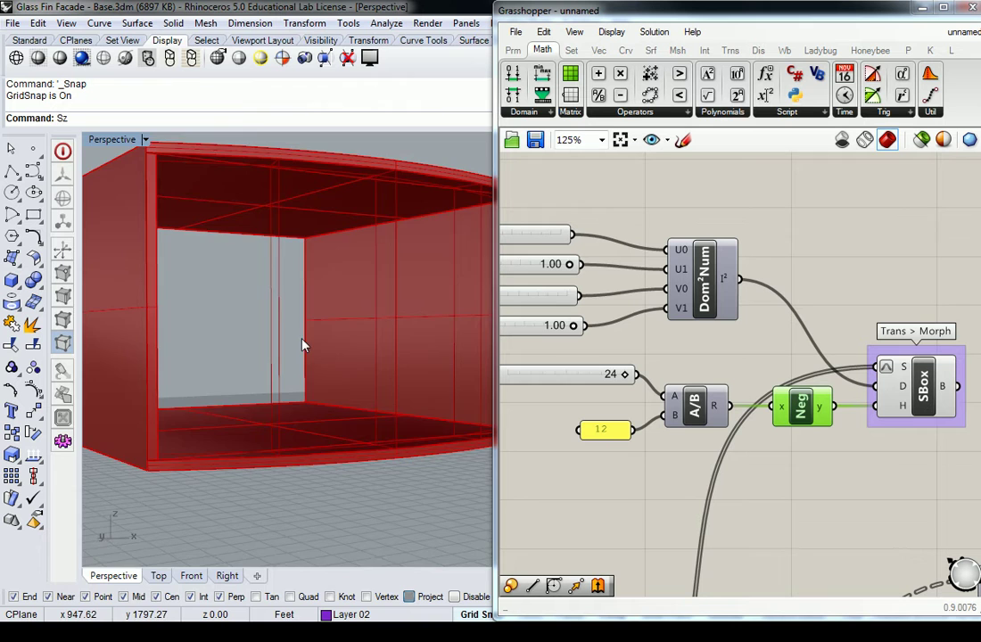
pyautogui.moveTo(302, 343)
pyautogui.mouseDown(button='right')
pyautogui.moveTo(341, 343)
pyautogui.moveTo(318, 415)
pyautogui.moveTo(333, 352)
pyautogui.mouseUp(button='right')
# Step: Lower slider A from 24 down to 6
pyautogui.click(701, 349)
pyautogui.moveTo(701, 349); pyautogui.dragTo(721, 336, button='right')
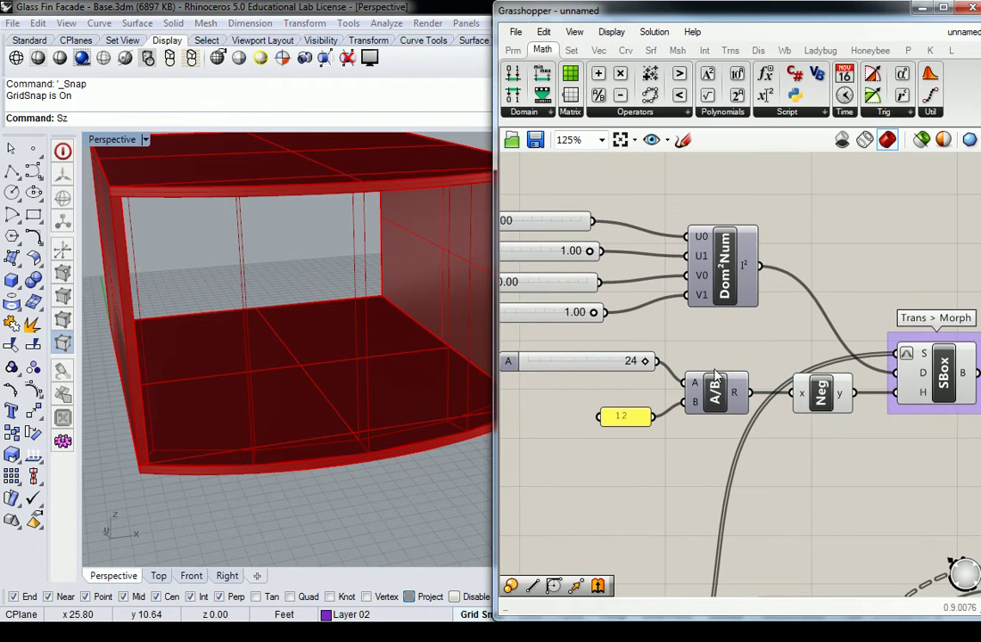
pyautogui.moveTo(644, 361)
pyautogui.mouseDown()
pyautogui.moveTo(556, 375)
pyautogui.moveTo(570, 364)
pyautogui.mouseUp()
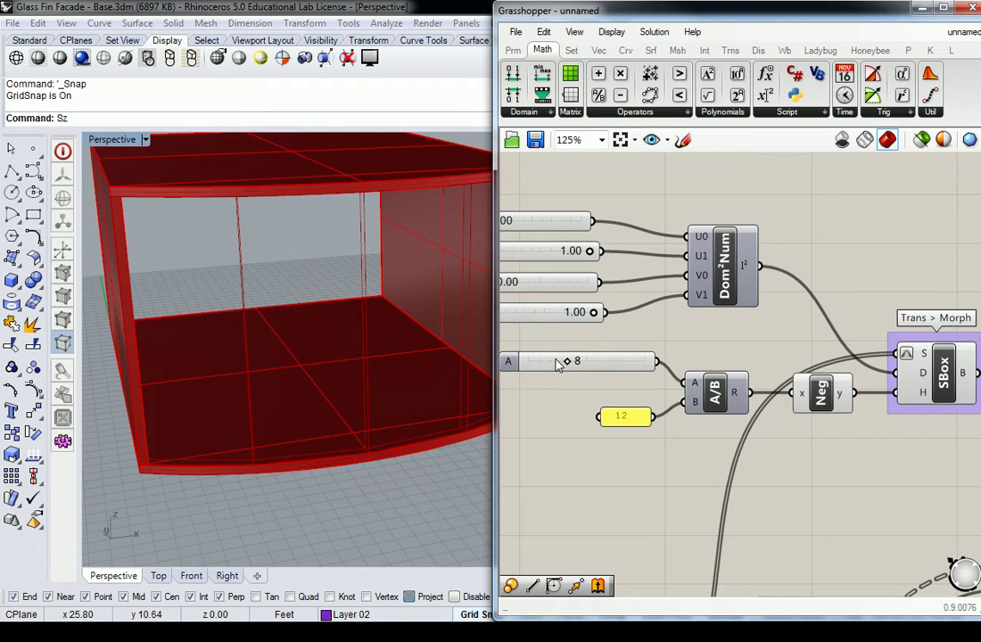
pyautogui.moveTo(571, 365); pyautogui.dragTo(558, 363)
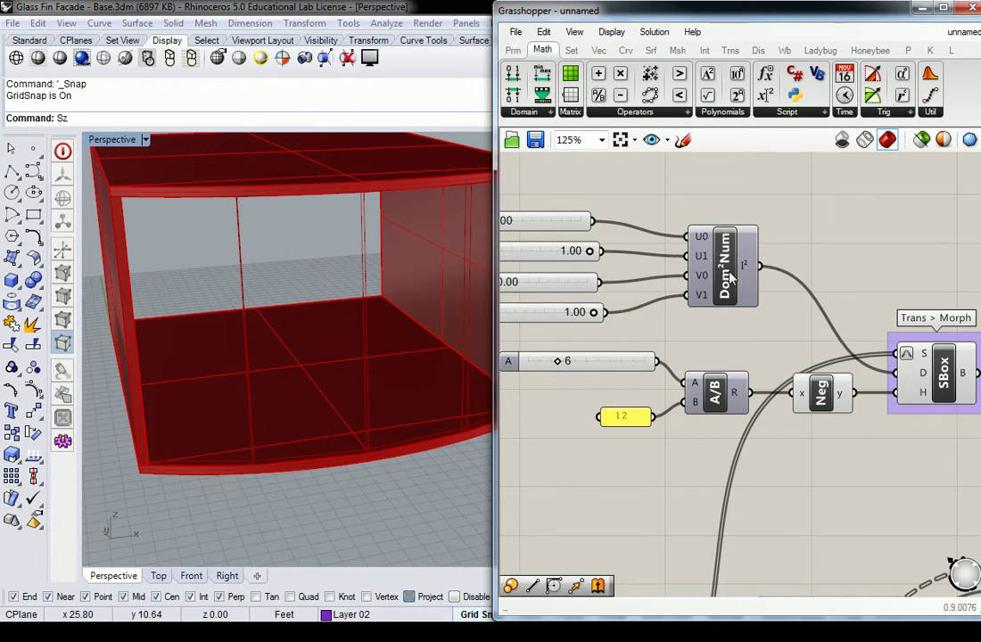
pyautogui.scroll(-1, 842, 218)
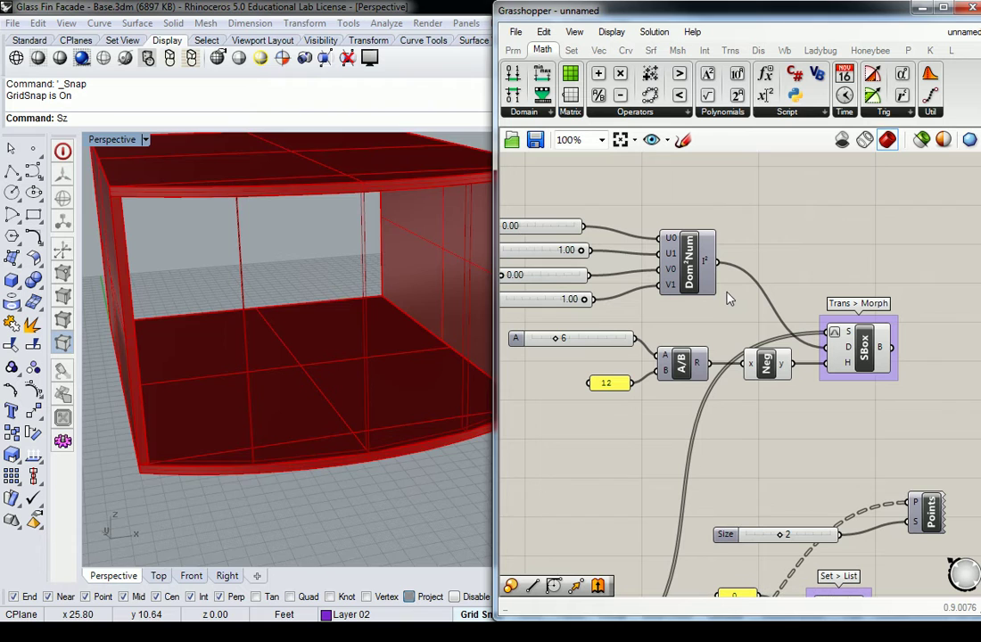
pyautogui.moveTo(374, 312)
pyautogui.mouseDown(button='right')
pyautogui.moveTo(348, 311)
pyautogui.moveTo(366, 412)
pyautogui.moveTo(366, 332)
pyautogui.mouseUp(button='right')
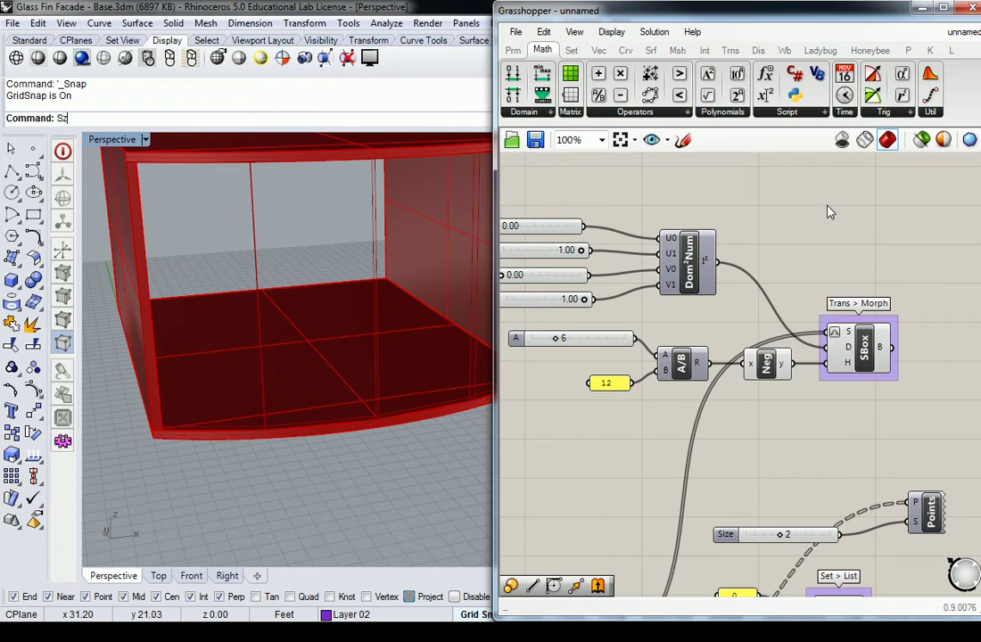
# Step: Enable Preview on the RuleSrf component and orbit to view the glass fins
pyautogui.scroll(-4, 889, 443)
pyautogui.moveTo(889, 443); pyautogui.dragTo(799, 364, button='right')
pyautogui.scroll(5, 799, 363)
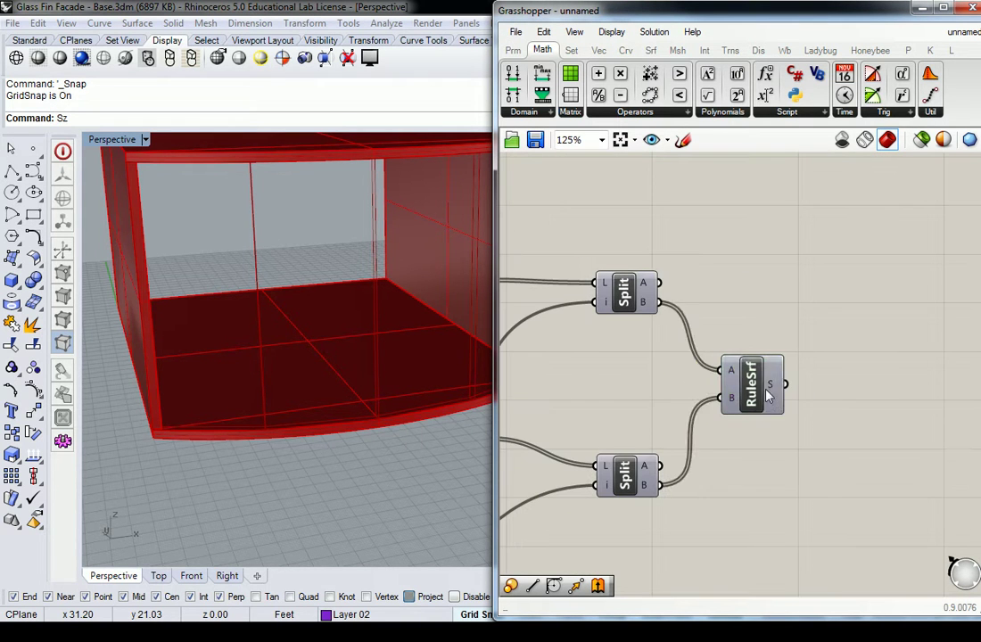
pyautogui.click(748, 383)
pyautogui.rightClick(753, 385)
pyautogui.click(788, 415)
pyautogui.moveTo(420, 313)
pyautogui.mouseDown(button='right')
pyautogui.moveTo(439, 300)
pyautogui.moveTo(380, 319)
pyautogui.moveTo(407, 348)
pyautogui.moveTo(405, 377)
pyautogui.mouseUp(button='right')
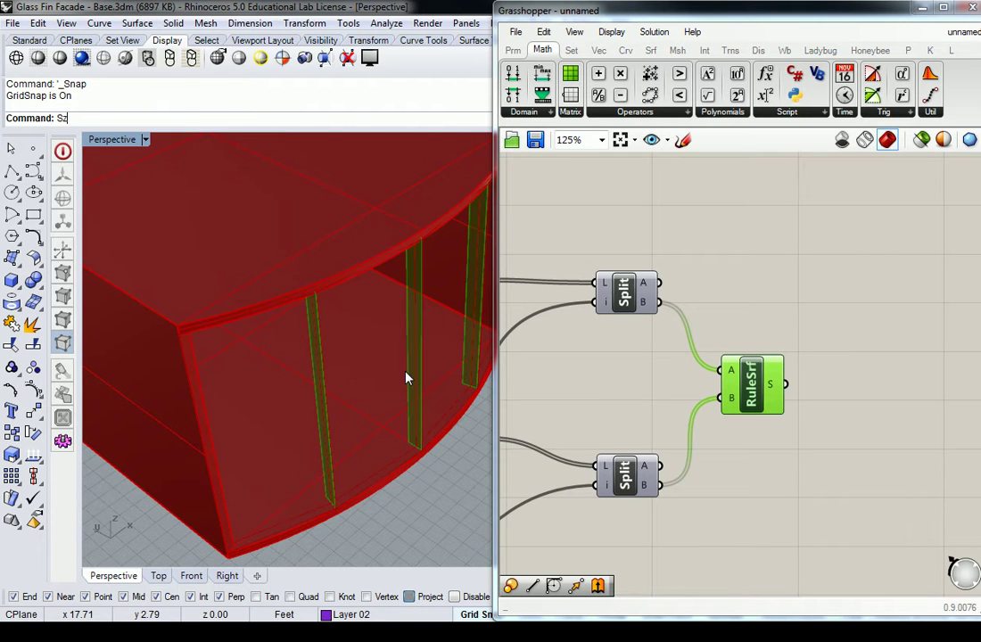
pyautogui.moveTo(406, 378)
pyautogui.mouseDown(button='right')
pyautogui.moveTo(323, 379)
pyautogui.moveTo(343, 355)
pyautogui.mouseUp(button='right')
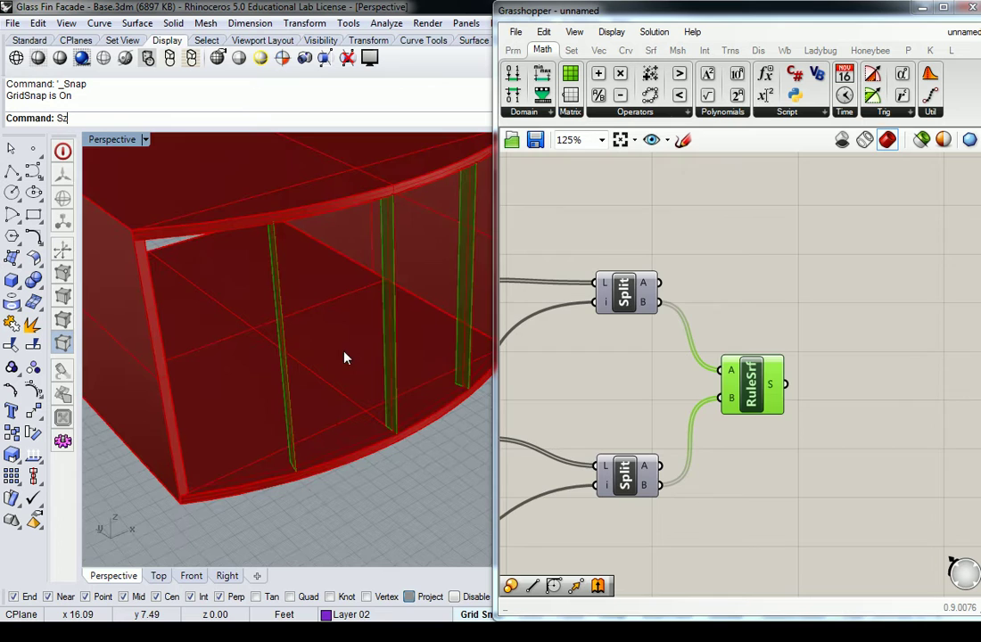
# Step: Bring the SBox component and the sliders feeding Dom²Num and A/B back into view
pyautogui.click(744, 458)
pyautogui.scroll(-5, 744, 458)
pyautogui.moveTo(744, 458); pyautogui.dragTo(901, 593, button='right')
pyautogui.scroll(4, 786, 352)
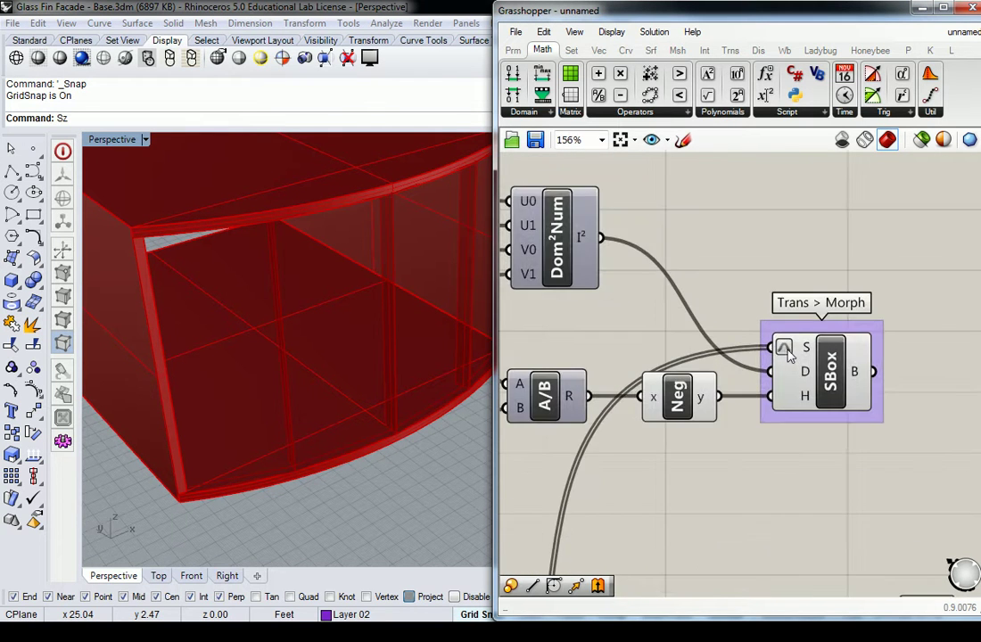
pyautogui.scroll(-3, 786, 352)
pyautogui.scroll(2, 786, 352)
pyautogui.moveTo(786, 353); pyautogui.dragTo(761, 317, button='right')
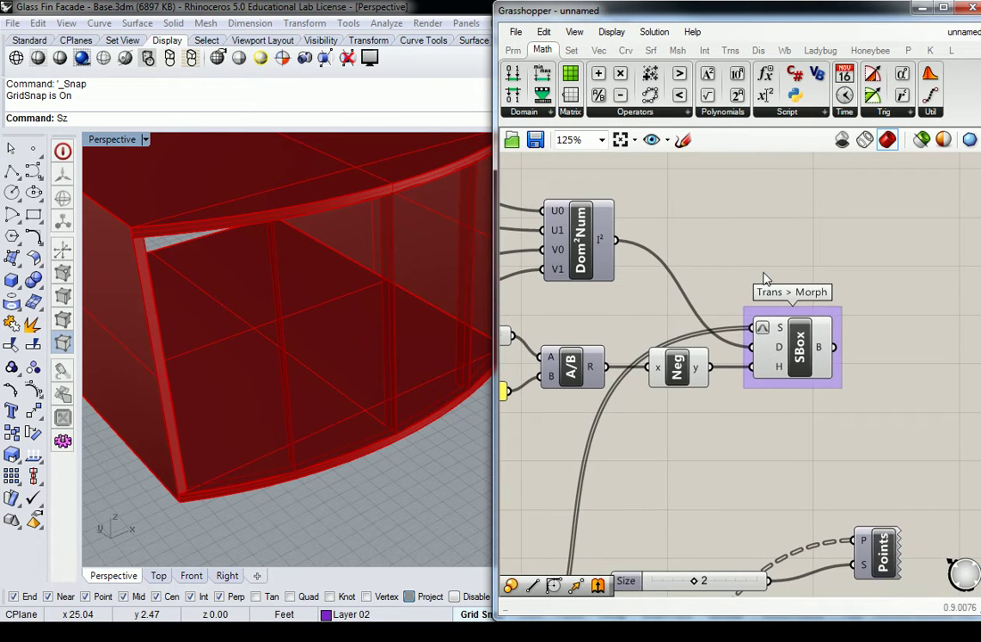
# Step: Pan the canvas toward the sliders and orbit closer to the box walls from below
pyautogui.moveTo(627, 214); pyautogui.dragTo(698, 260, button='right')
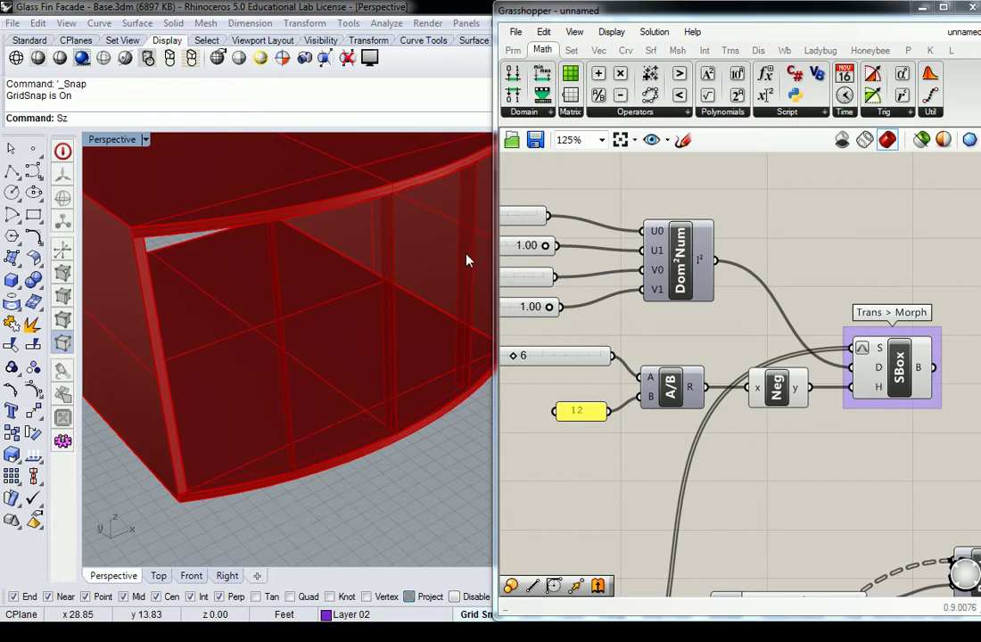
pyautogui.moveTo(466, 260)
pyautogui.mouseDown(button='right')
pyautogui.moveTo(332, 461)
pyautogui.moveTo(254, 415)
pyautogui.mouseUp(button='right')
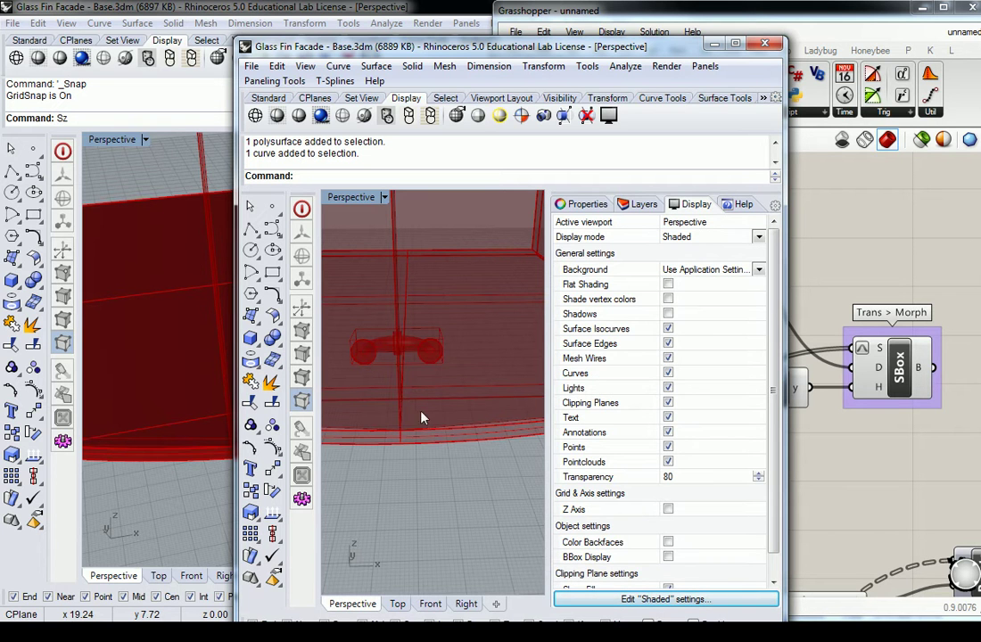
# Step: Orbit and pan around the glass fin joint to centre it in view
pyautogui.moveTo(454, 353)
pyautogui.mouseDown(button='right')
pyautogui.moveTo(407, 353)
pyautogui.moveTo(398, 362)
pyautogui.mouseUp(button='right')
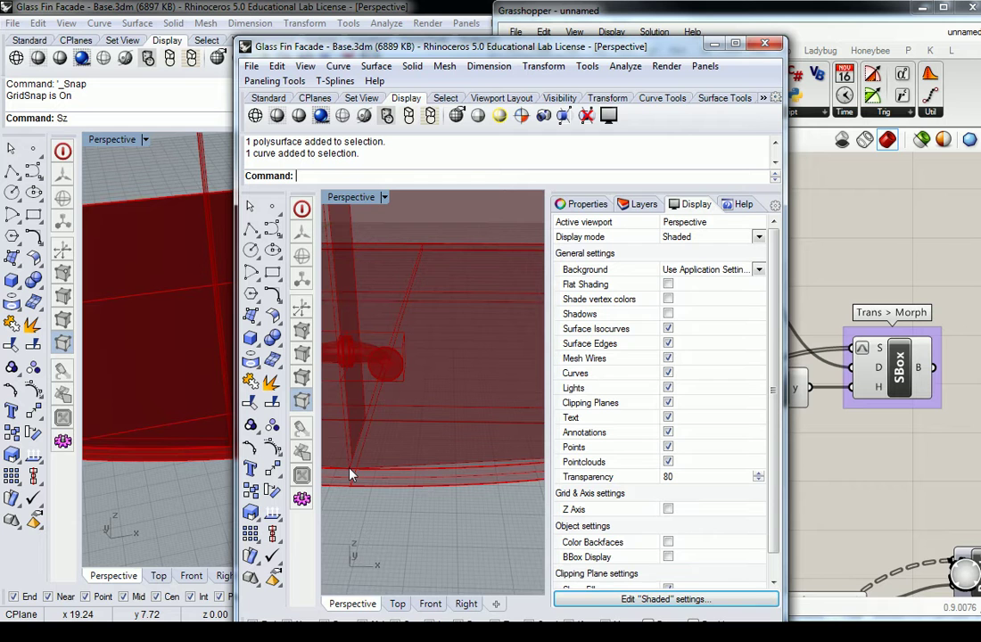
pyautogui.moveTo(351, 475)
pyautogui.keyDown('shift'); pyautogui.mouseDown(button='right')
pyautogui.moveTo(431, 383)
pyautogui.moveTo(350, 390)
pyautogui.moveTo(398, 428)
pyautogui.mouseUp(button='right'); pyautogui.keyUp('shift')
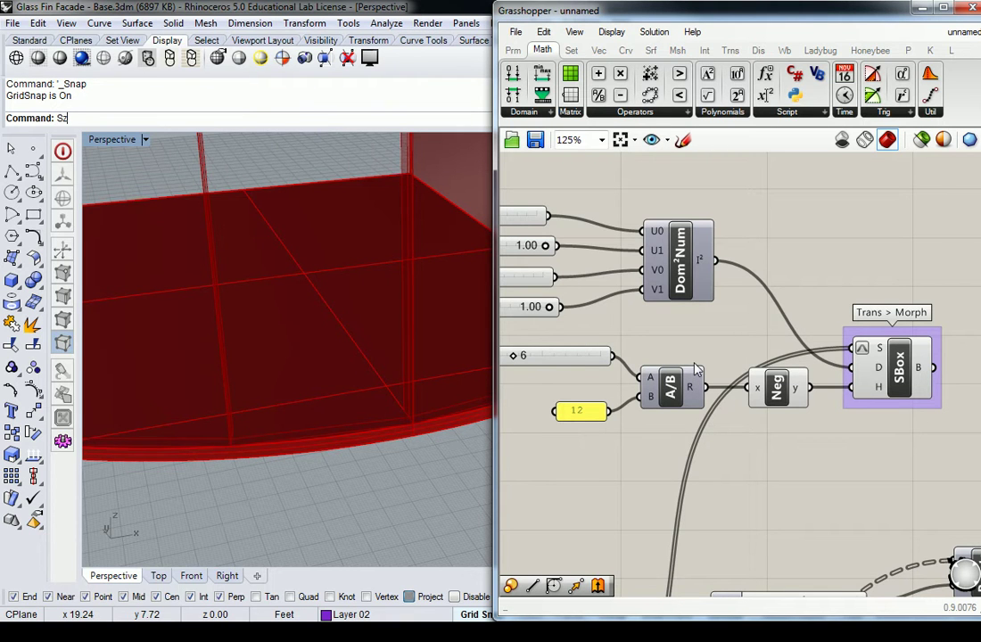
# Step: Try .2 as U max, then undo and redo to restore the fin surfaces
pyautogui.moveTo(740, 259); pyautogui.dragTo(755, 204, button='right')
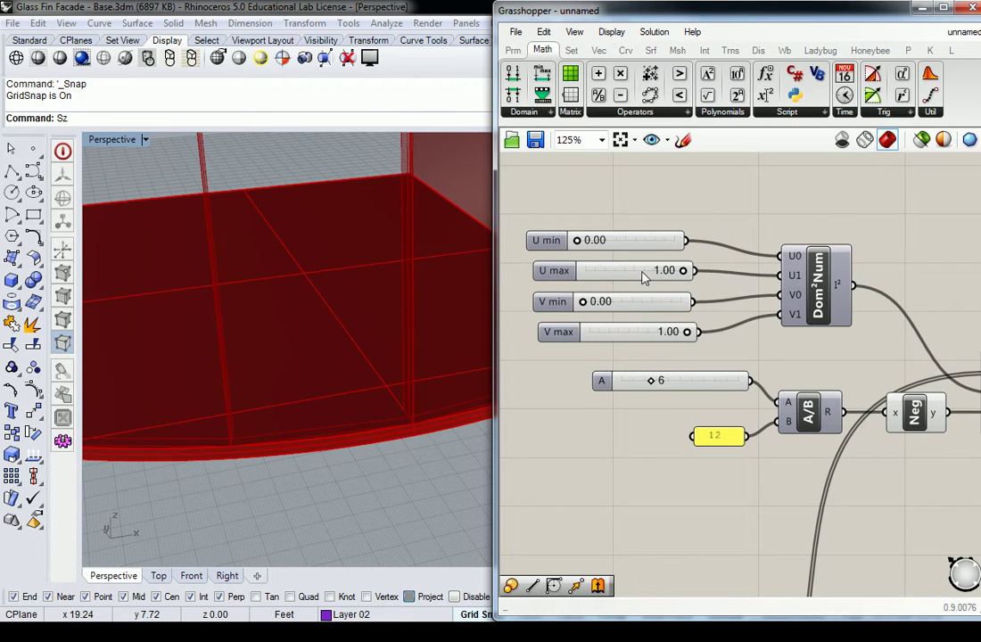
pyautogui.doubleClick(667, 273)
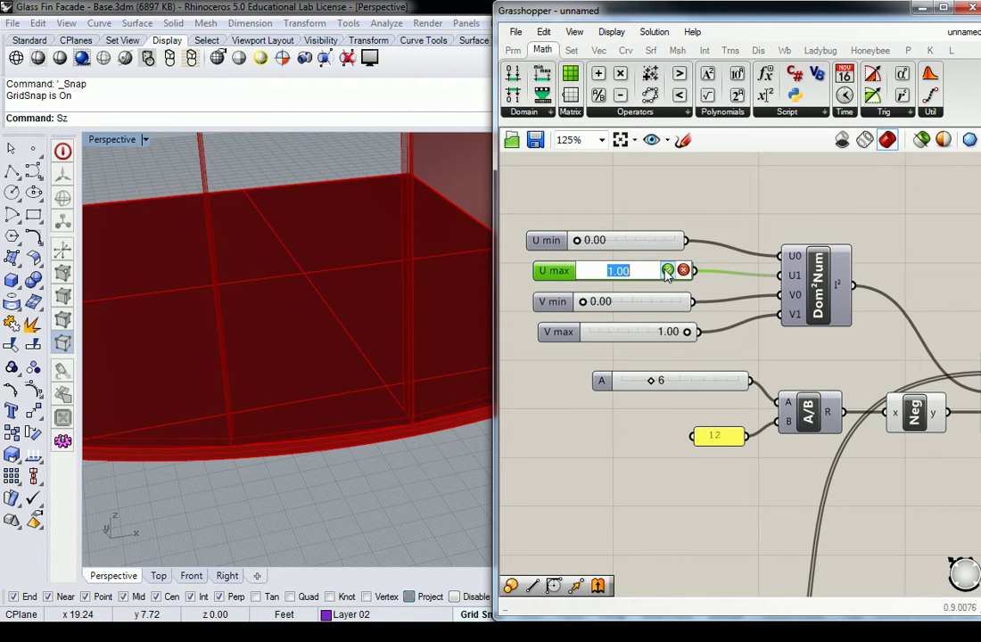
pyautogui.write('.2')
pyautogui.press('Return')
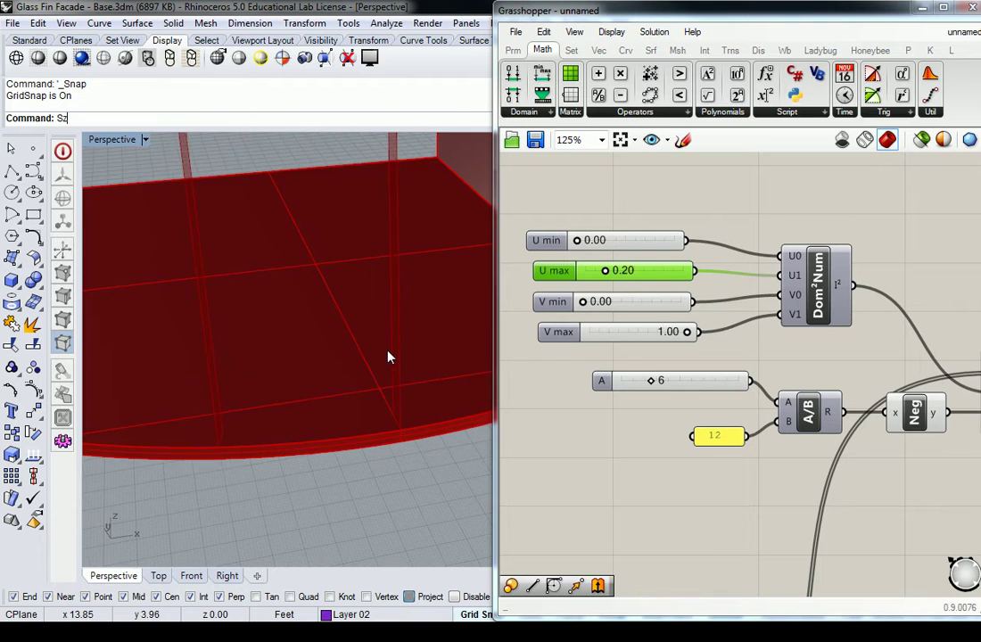
pyautogui.scroll(-2, 392, 351)
pyautogui.scroll(-2, 412, 308)
pyautogui.scroll(2, 405, 318)
pyautogui.scroll(1, 403, 313)
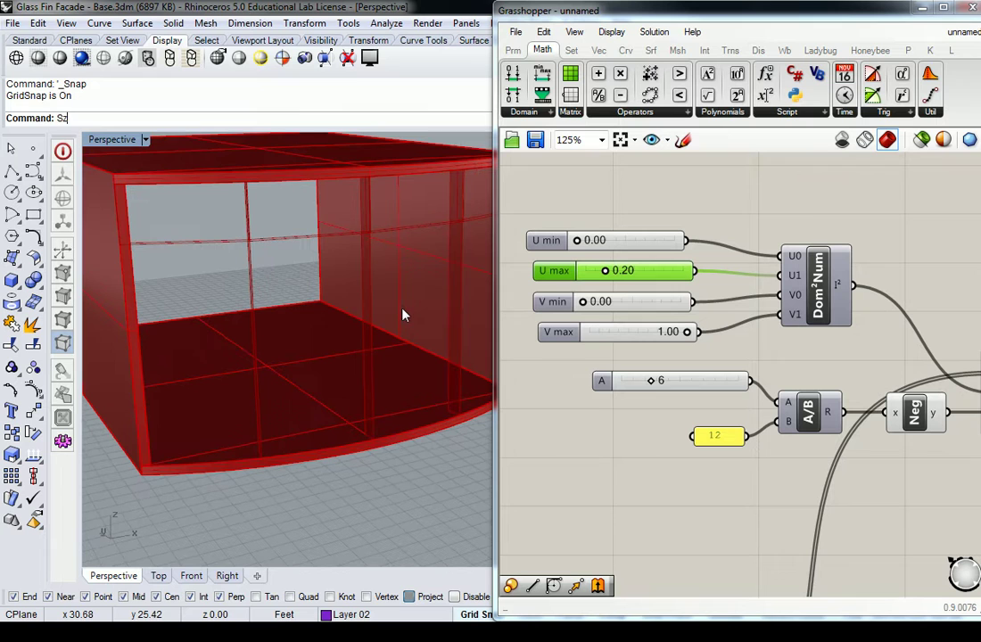
pyautogui.hotkey('ctrl', 'z')
pyautogui.hotkey('ctrl', 'z')
pyautogui.click(562, 377)
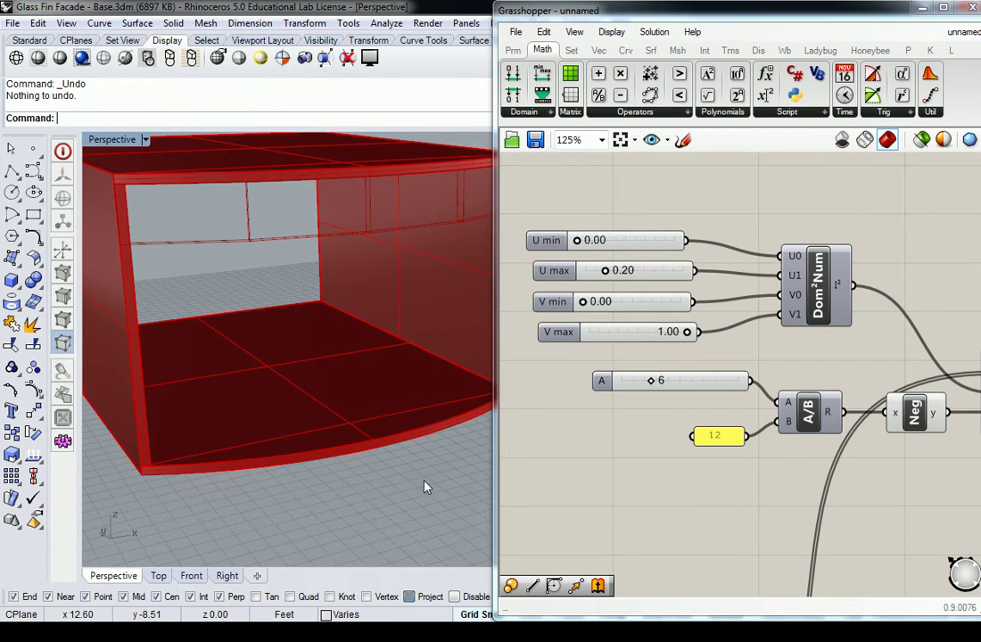
pyautogui.hotkey('ctrl', 'y')
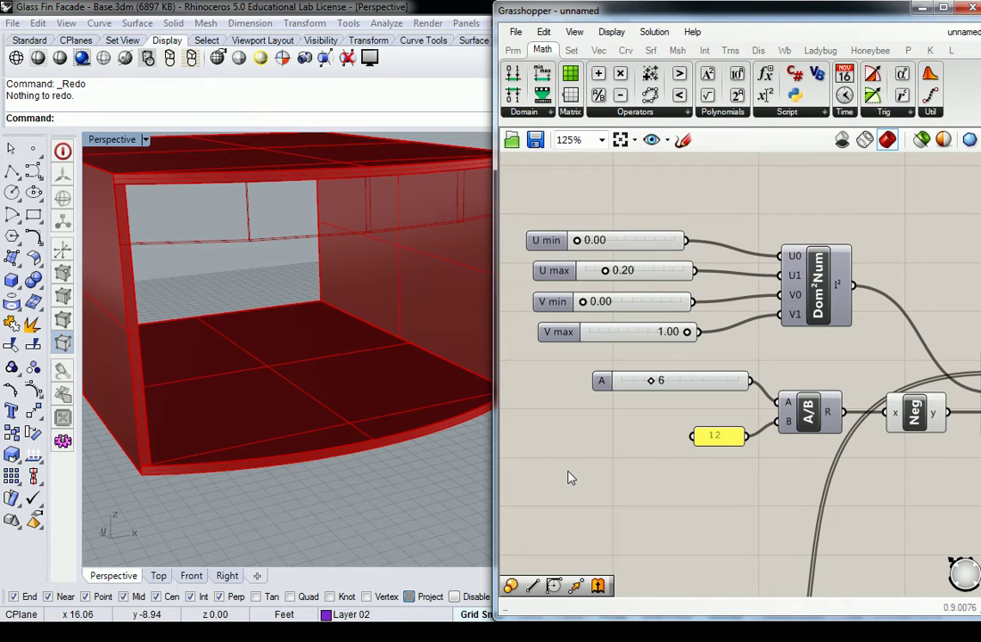
pyautogui.hotkey('ctrl', 'y')
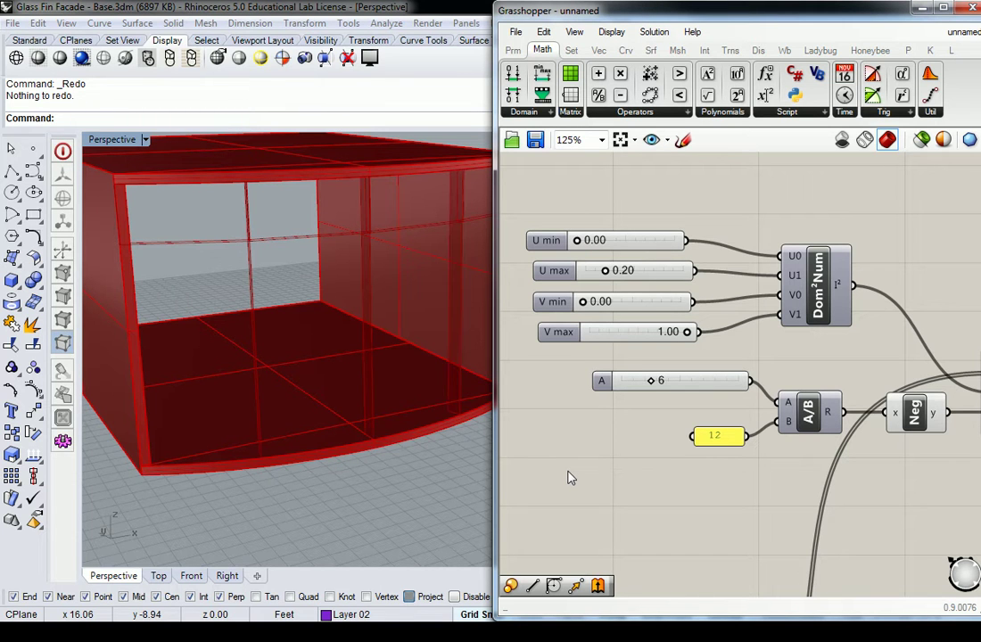
# Step: Set U max to 1.00 and V max to 0.20, then orbit to inspect the fins
pyautogui.doubleClick(634, 271)
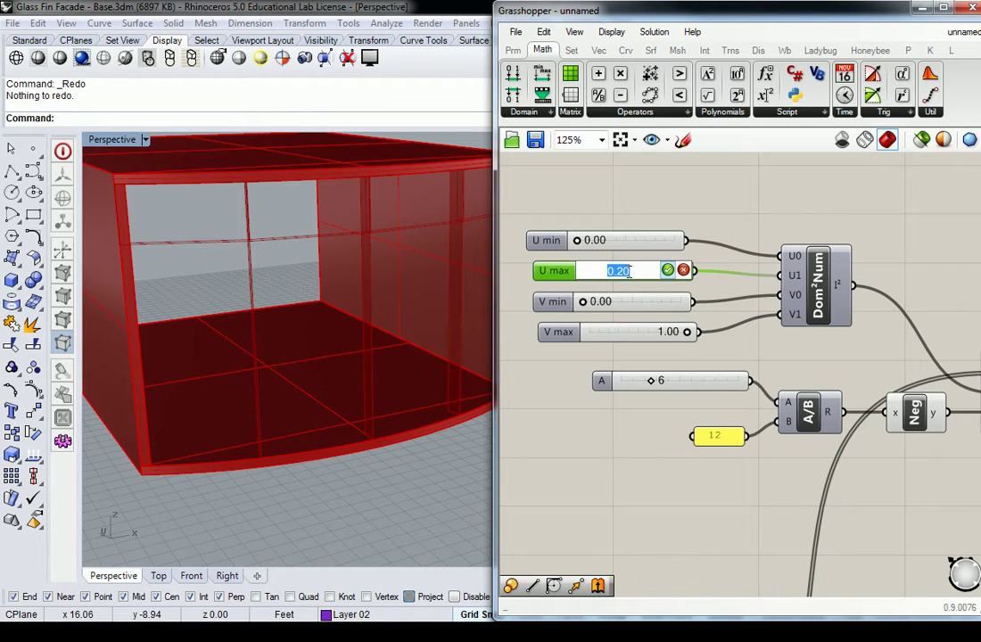
pyautogui.write('1')
pyautogui.press('Return')
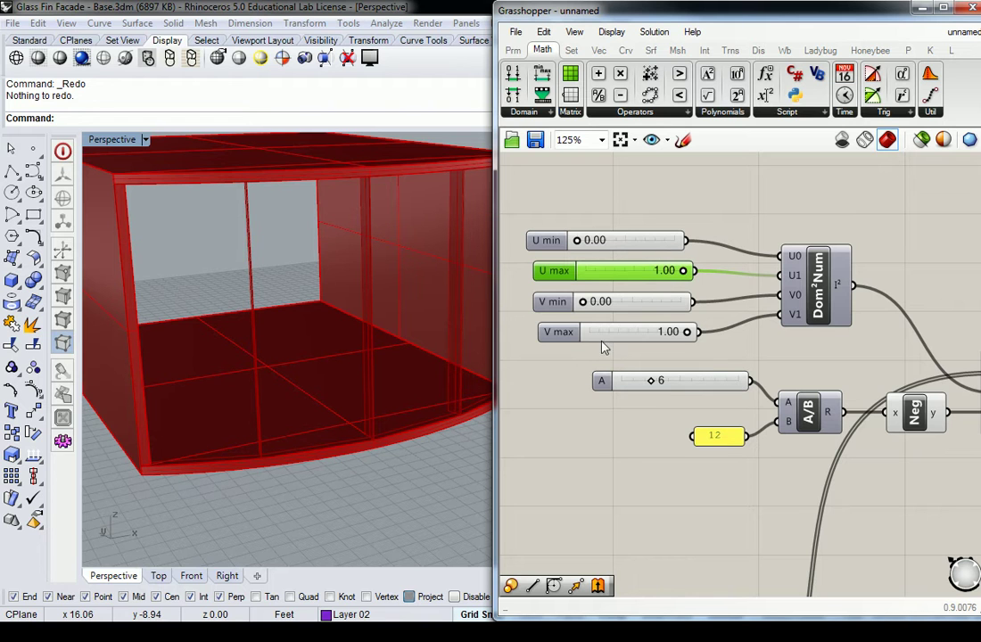
pyautogui.doubleClick(685, 331)
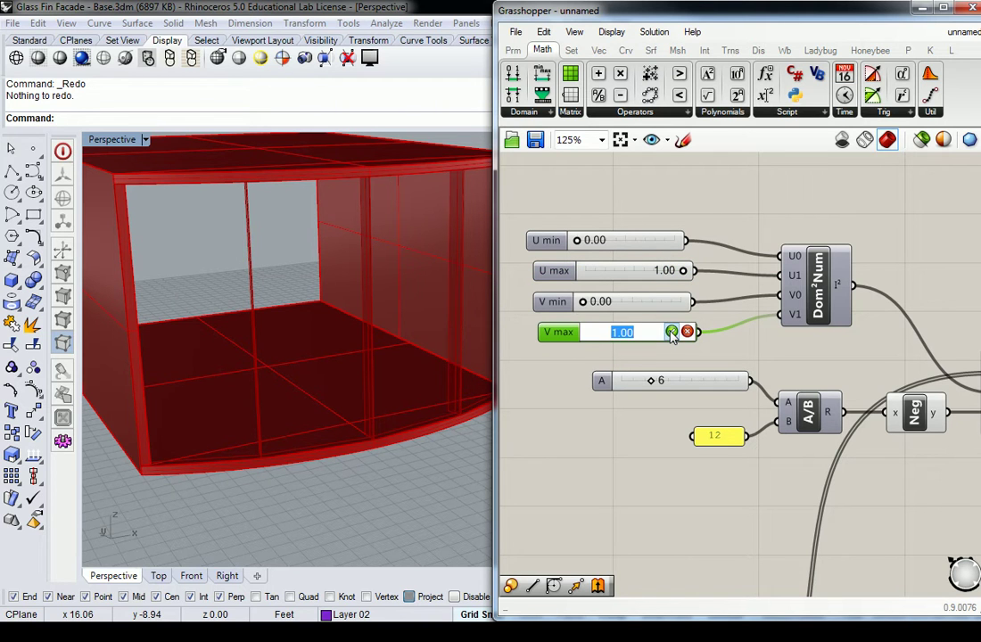
pyautogui.press('BackSpace')
pyautogui.write('.2')
pyautogui.press('Return')
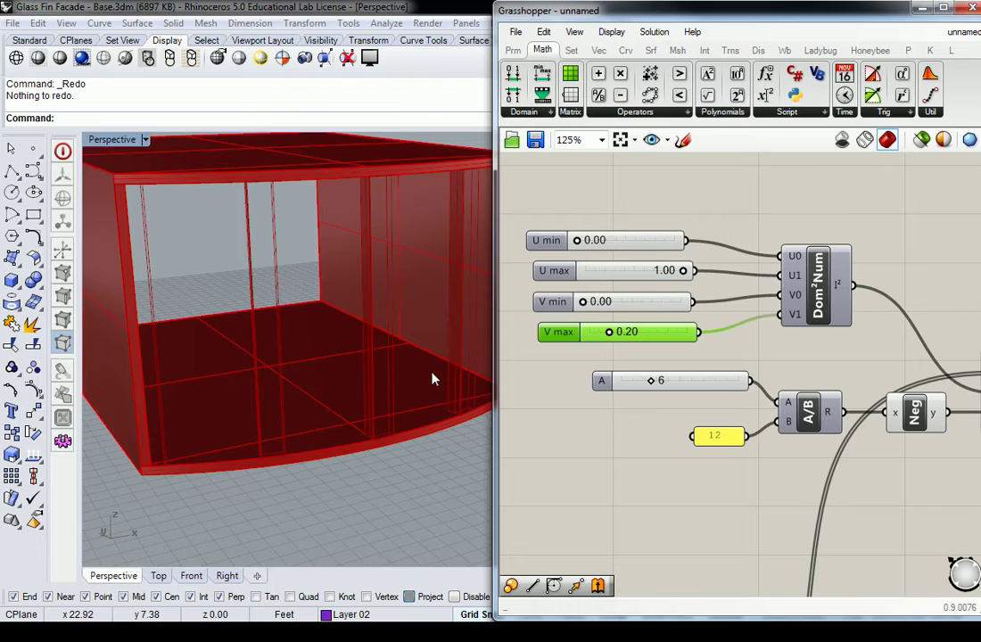
pyautogui.moveTo(431, 377)
pyautogui.mouseDown(button='right')
pyautogui.moveTo(374, 397)
pyautogui.moveTo(409, 424)
pyautogui.mouseUp(button='right')
# Step: Select SBox to show its boxes, orbit to view them, then open the V min slider's properties
pyautogui.click(914, 249)
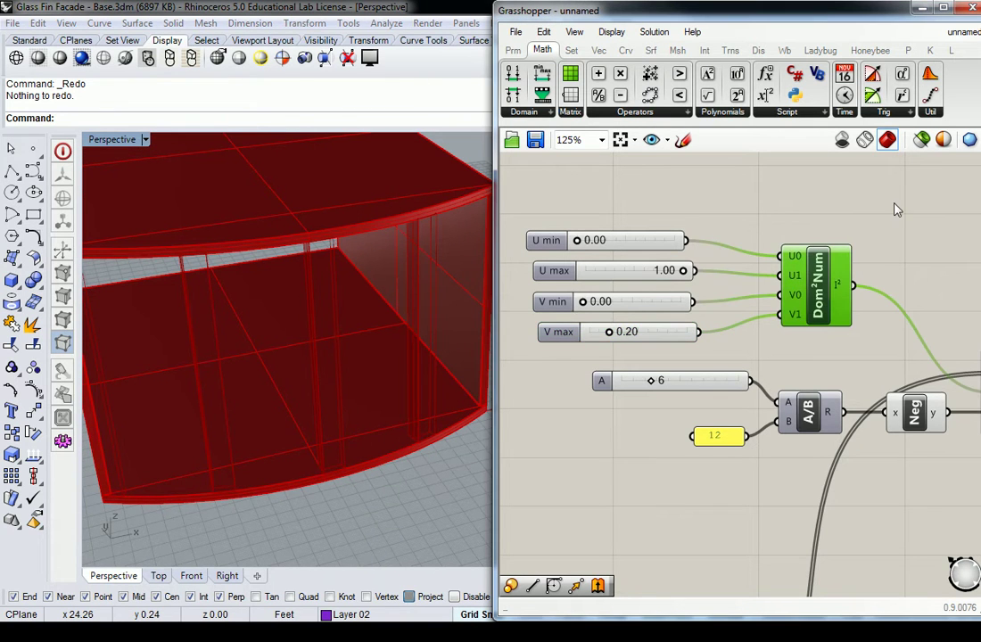
pyautogui.scroll(-2, 913, 249)
pyautogui.moveTo(913, 249); pyautogui.dragTo(809, 247, button='right')
pyautogui.click(871, 337)
pyautogui.moveTo(392, 393); pyautogui.dragTo(175, 420, button='right')
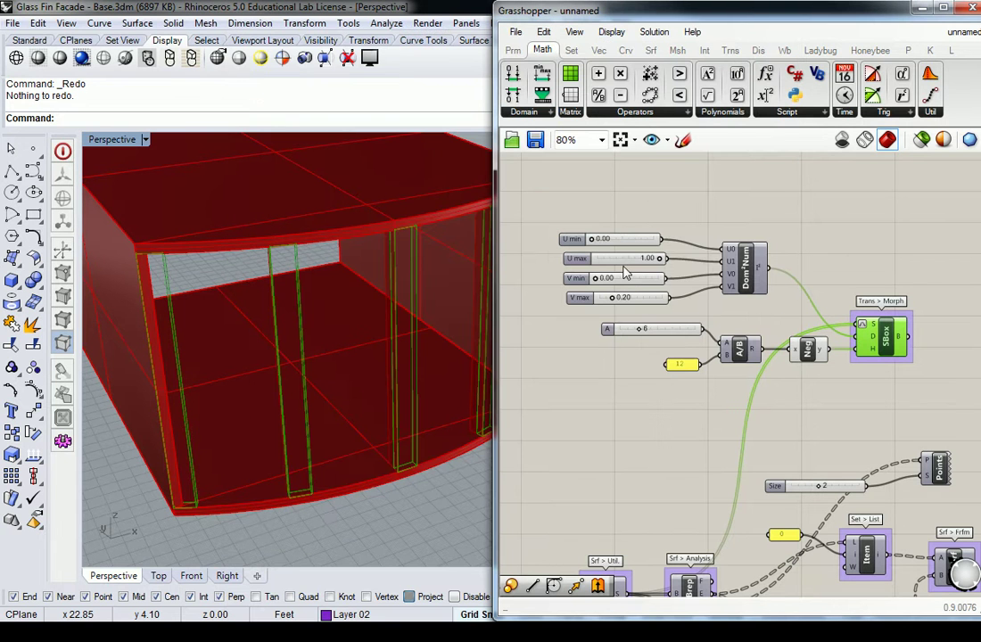
pyautogui.click(609, 281)
pyautogui.doubleClick(609, 280)
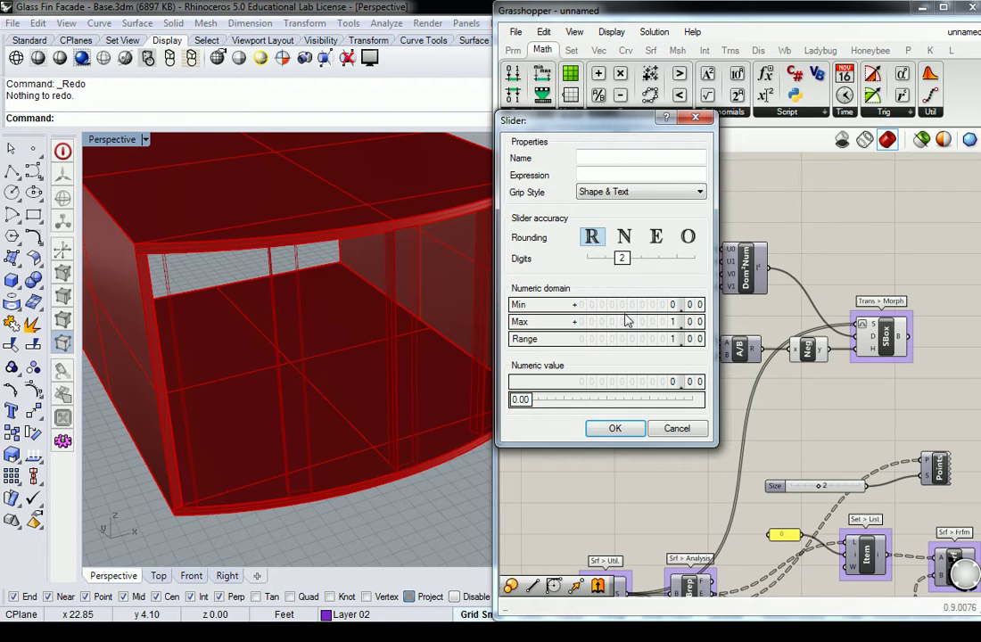
# Step: Dismiss the Slider dialog and try V min at 0.15, checking the boxes in the model
pyautogui.click(692, 434)
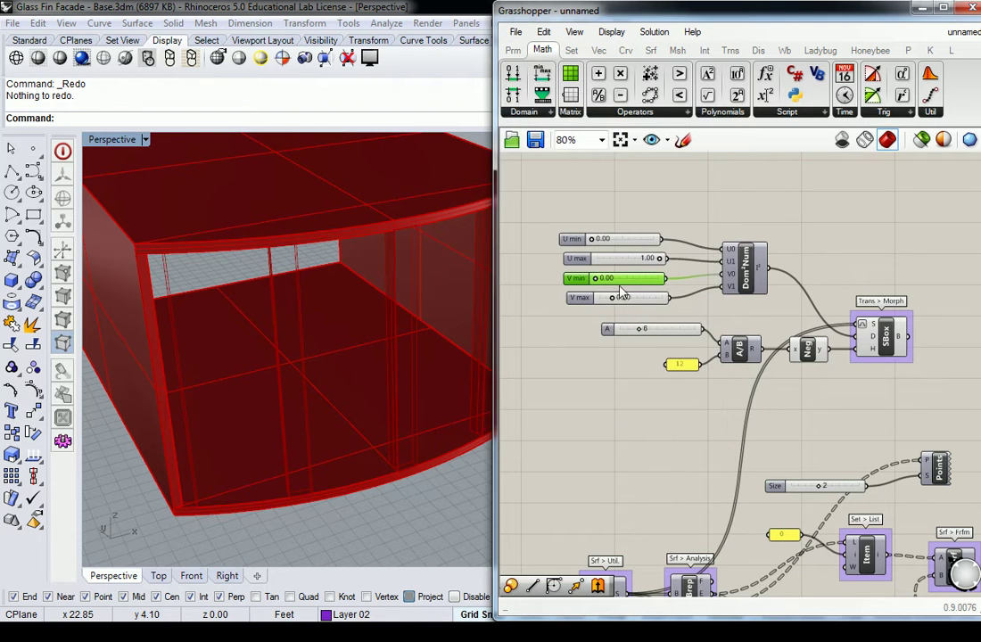
pyautogui.doubleClick(608, 281)
pyautogui.click(661, 431)
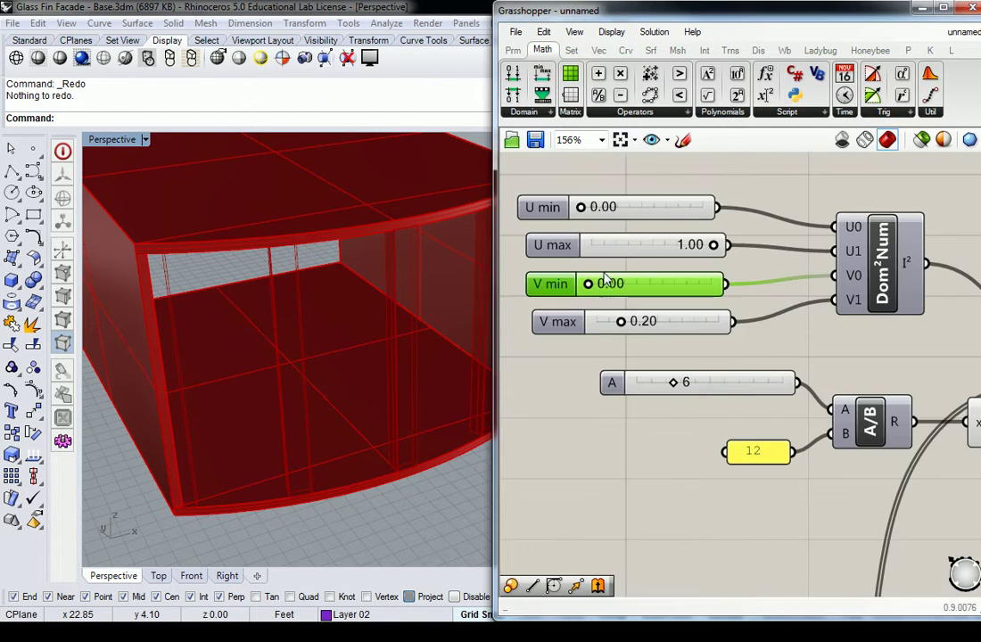
pyautogui.doubleClick(628, 283)
pyautogui.write('.')
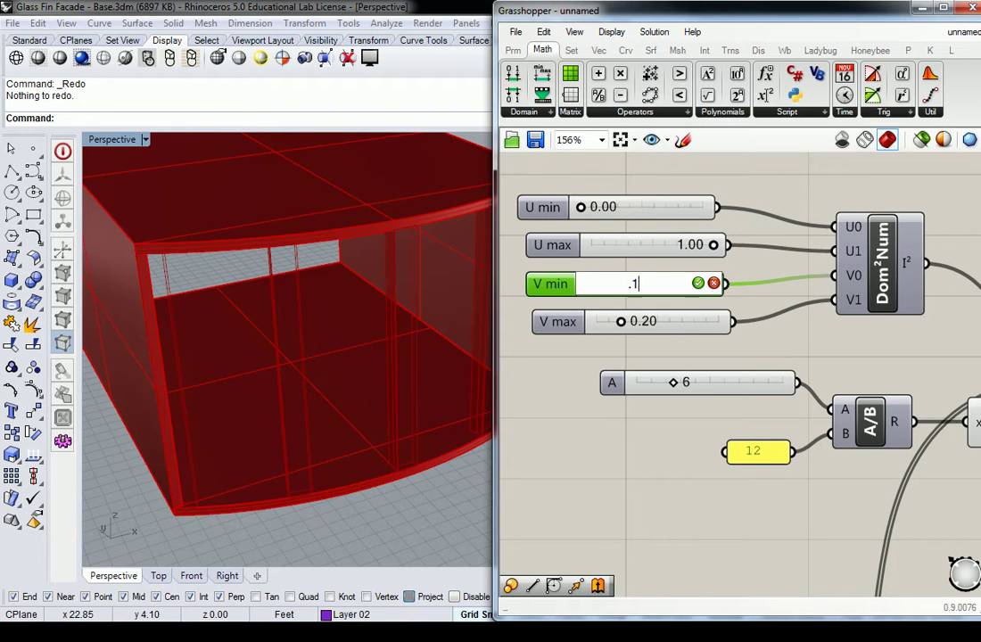
pyautogui.write('15')
pyautogui.press('Return')
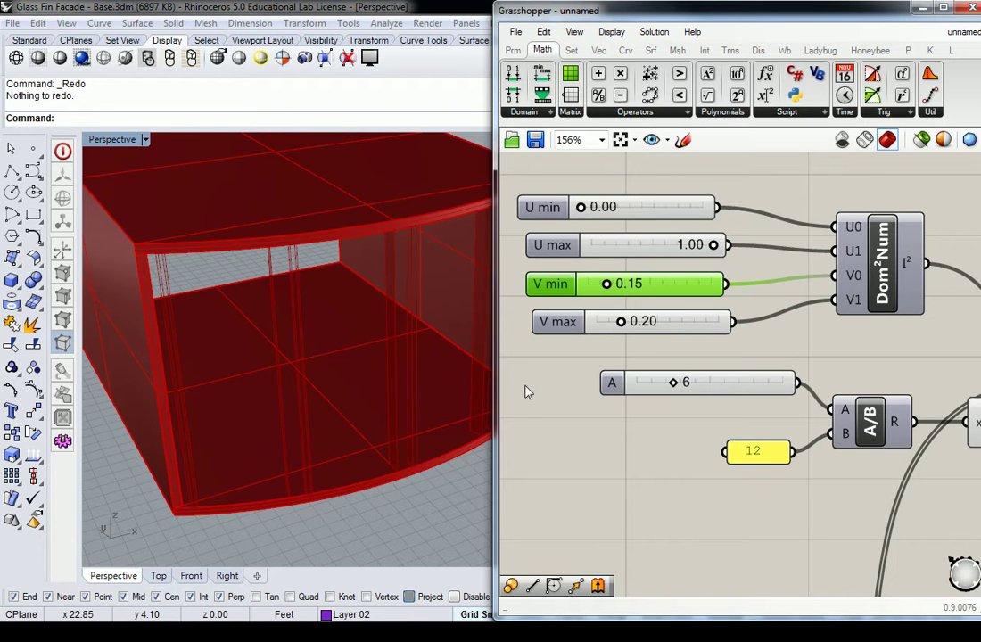
pyautogui.moveTo(390, 444)
pyautogui.mouseDown(button='right')
pyautogui.moveTo(360, 430)
pyautogui.moveTo(351, 436)
pyautogui.mouseUp(button='right')
pyautogui.hotkey('ctrl', 'z')
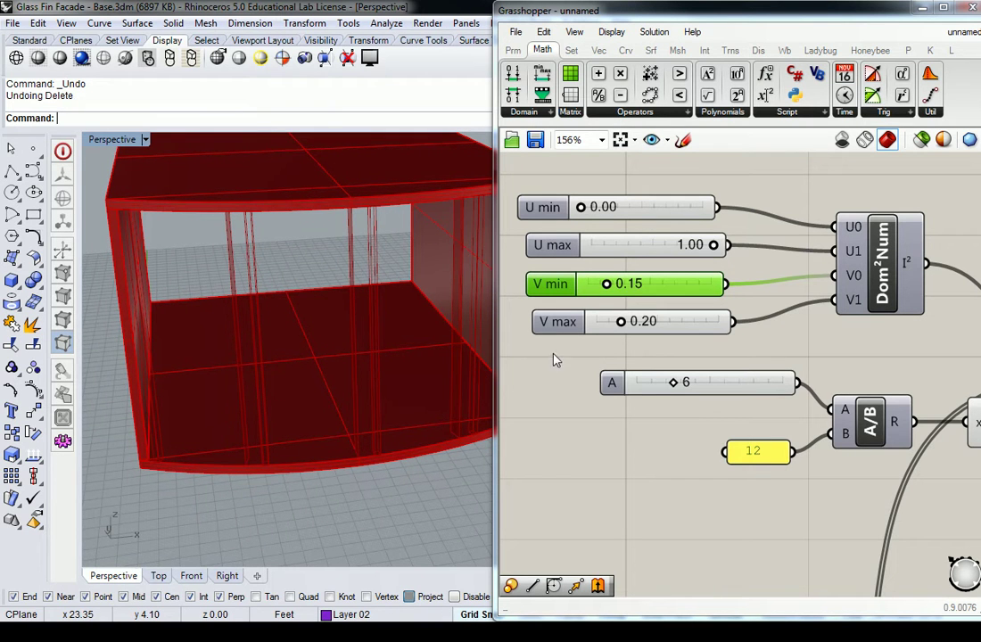
pyautogui.hotkey('ctrl', 'y')
# Step: Return V min to 0.00 and set U min to 0.15
pyautogui.doubleClick(624, 284)
pyautogui.write('0')
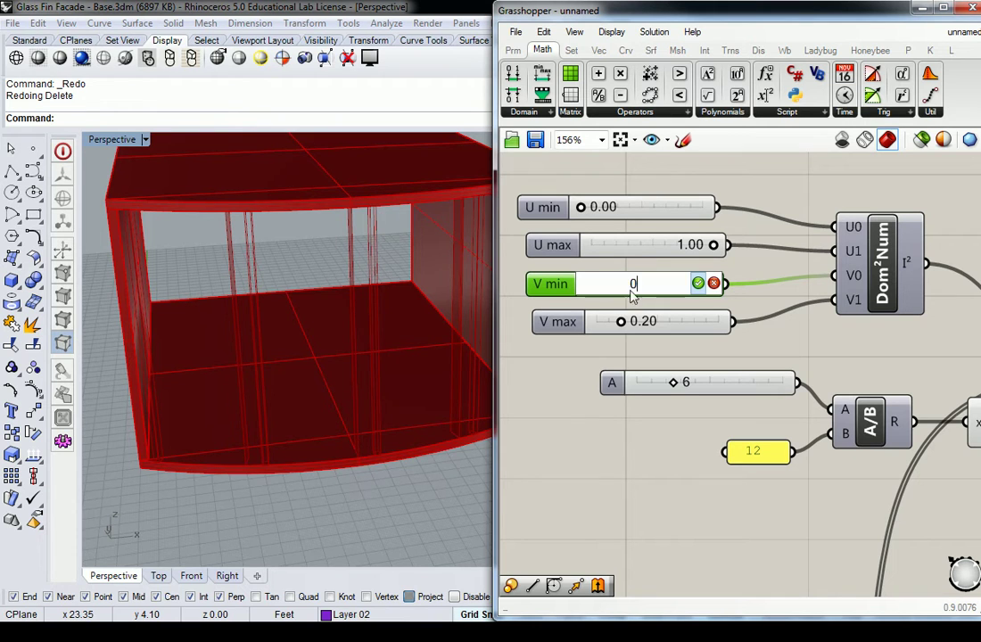
pyautogui.press('Return')
pyautogui.click(615, 208)
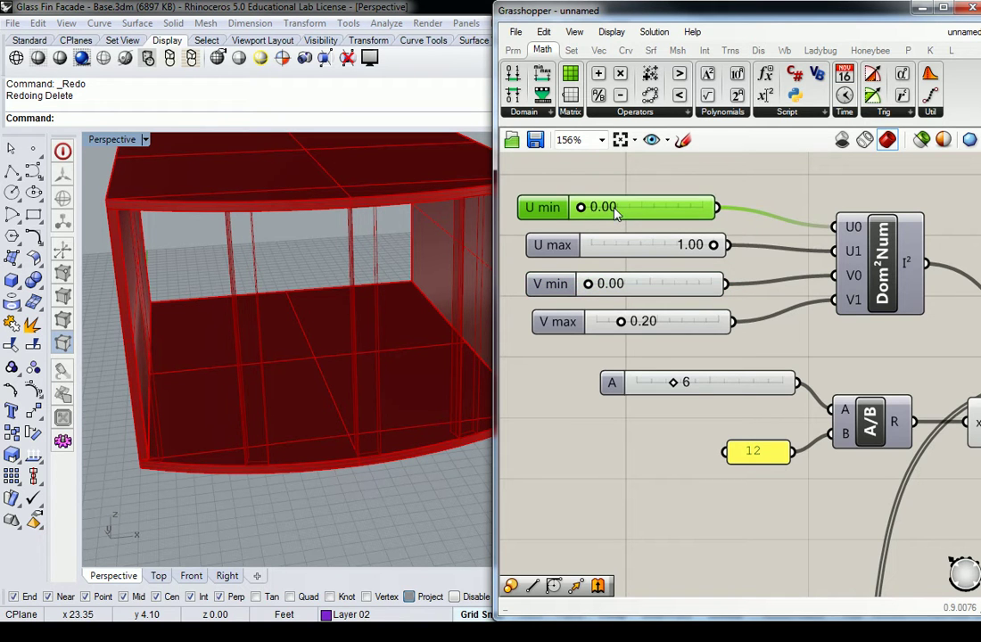
pyautogui.doubleClick(615, 209)
pyautogui.write('0.15')
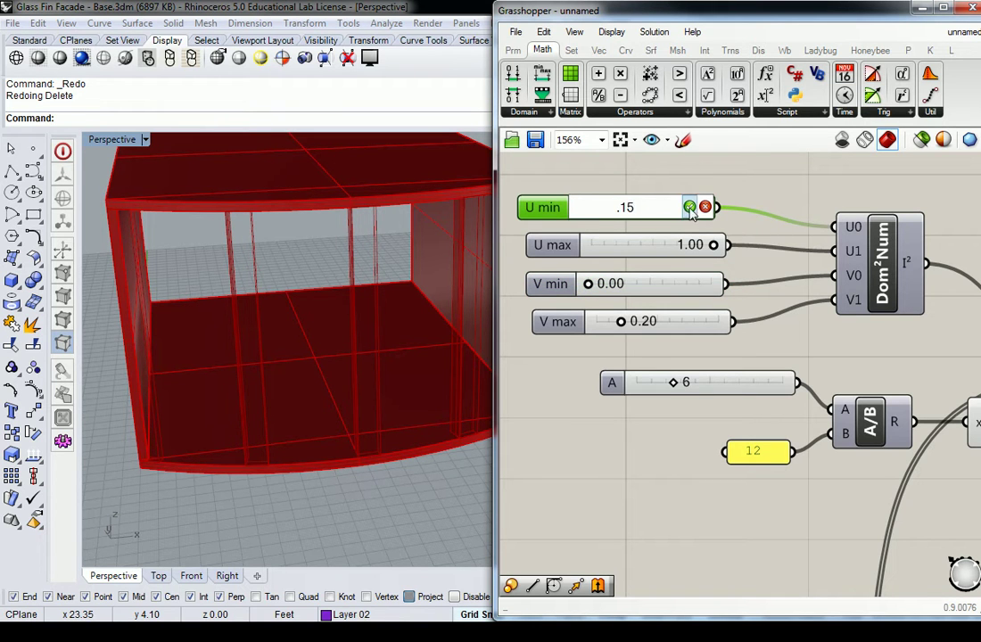
pyautogui.press('Return')
# Step: Orbit and zoom the viewport and highlight the tall SBox boxes standing along each fin
pyautogui.moveTo(434, 280); pyautogui.dragTo(400, 282, button='right')
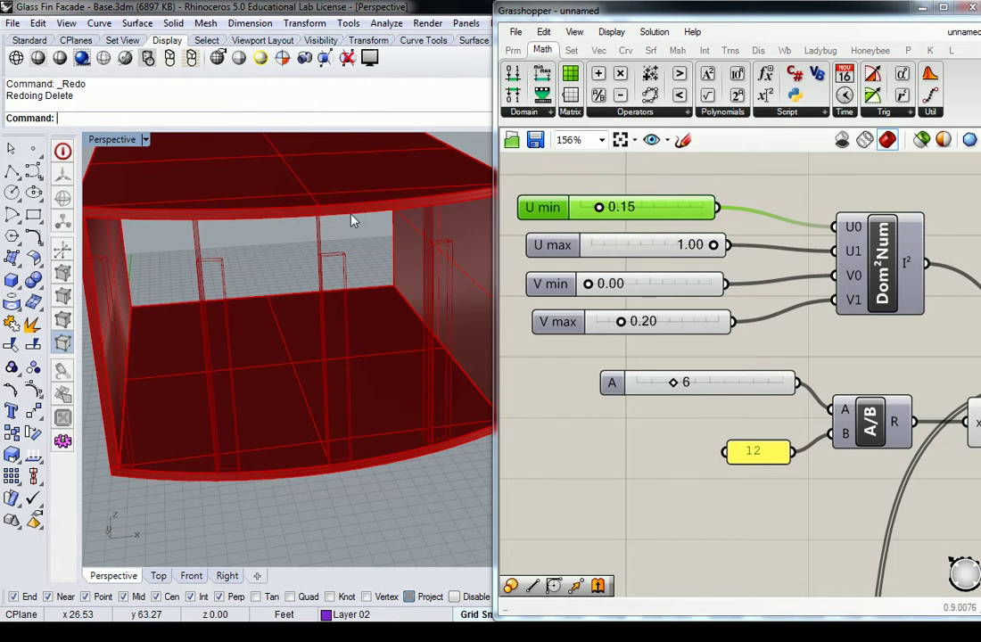
pyautogui.scroll(2, 267, 234)
pyautogui.scroll(2, 239, 235)
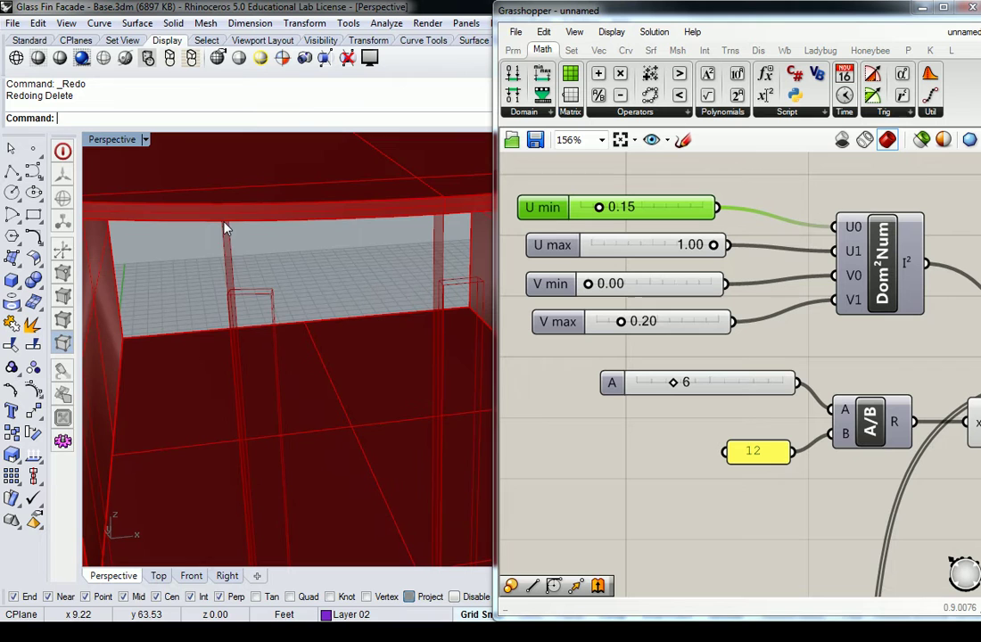
pyautogui.scroll(-5, 225, 229)
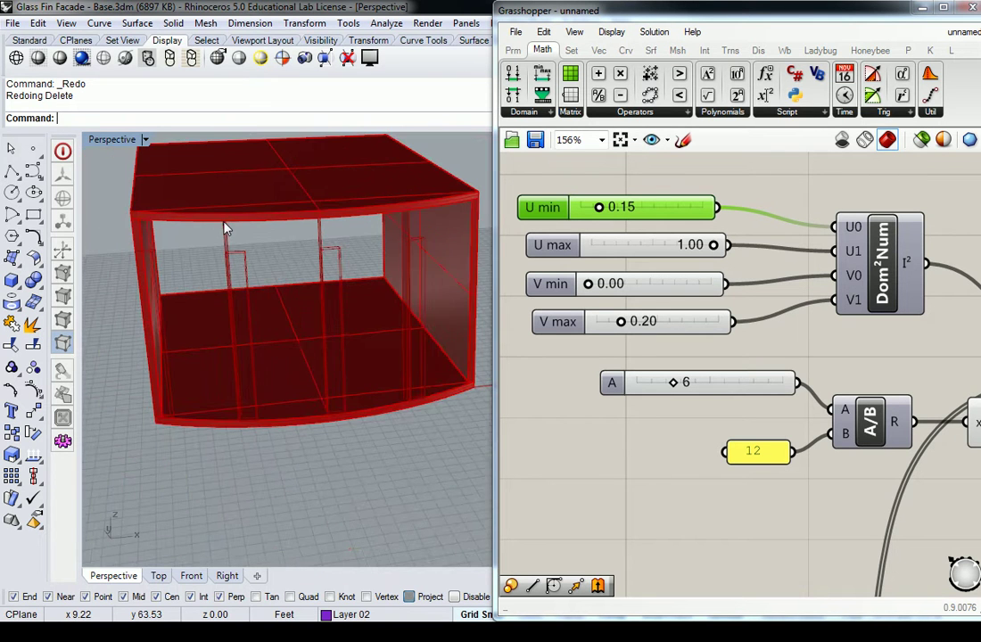
pyautogui.scroll(-3, 692, 245)
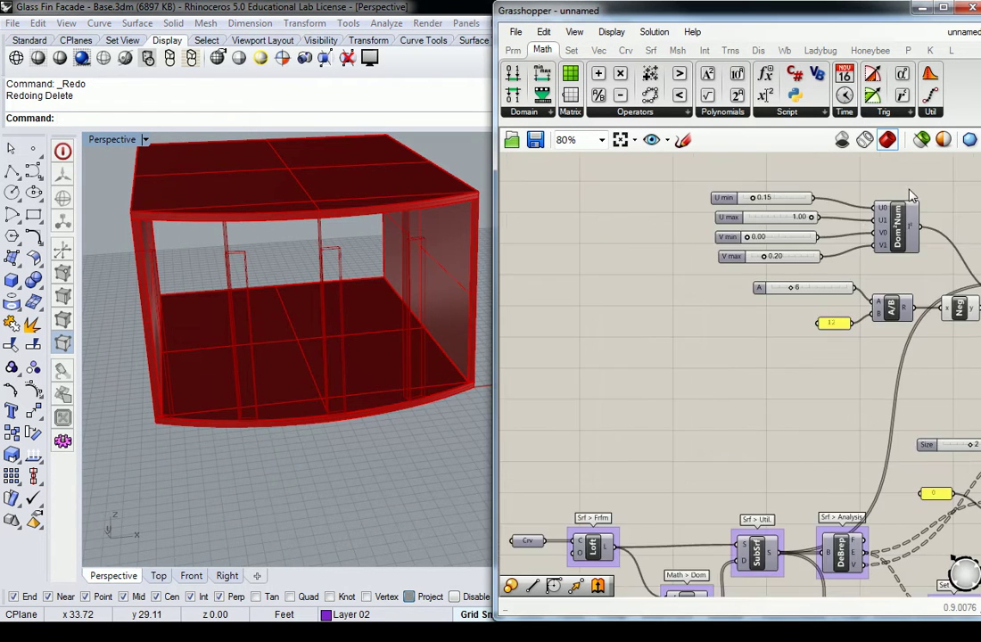
pyautogui.moveTo(895, 305); pyautogui.dragTo(905, 310)
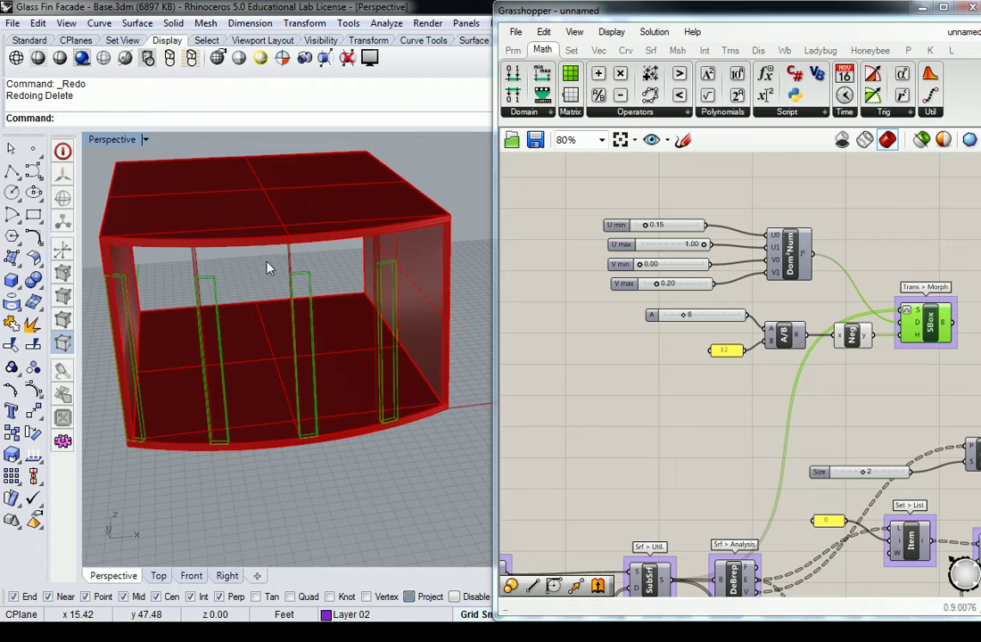
pyautogui.keyDown('shift'); pyautogui.moveTo(228, 224); pyautogui.dragTo(260, 287, button='right'); pyautogui.keyUp('shift')
pyautogui.scroll(3, 261, 288)
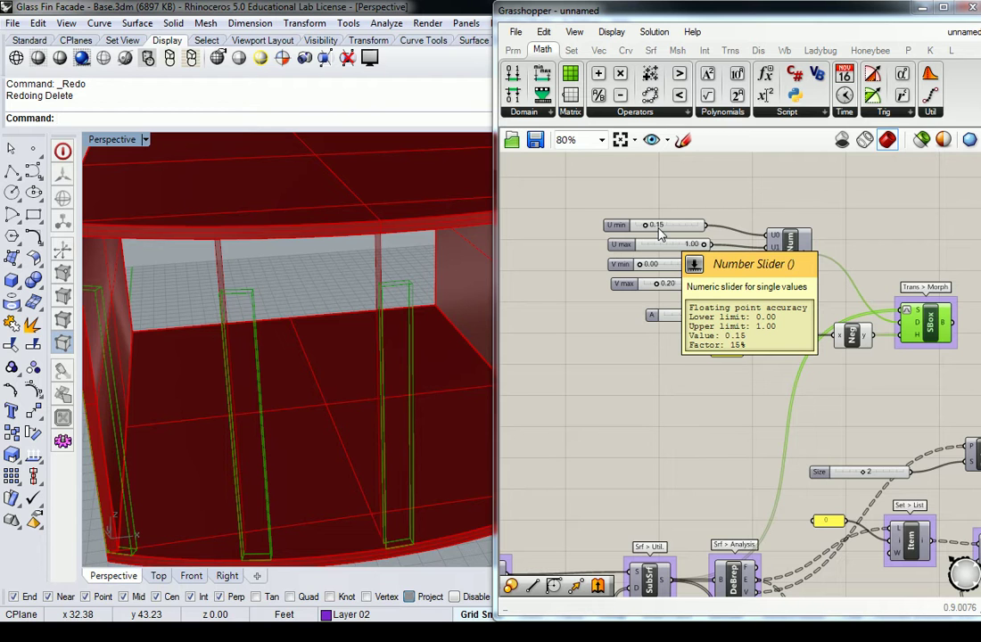
# Step: Set U max to 0.20 and orbit to view the small connector-sized boxes
pyautogui.doubleClick(694, 253)
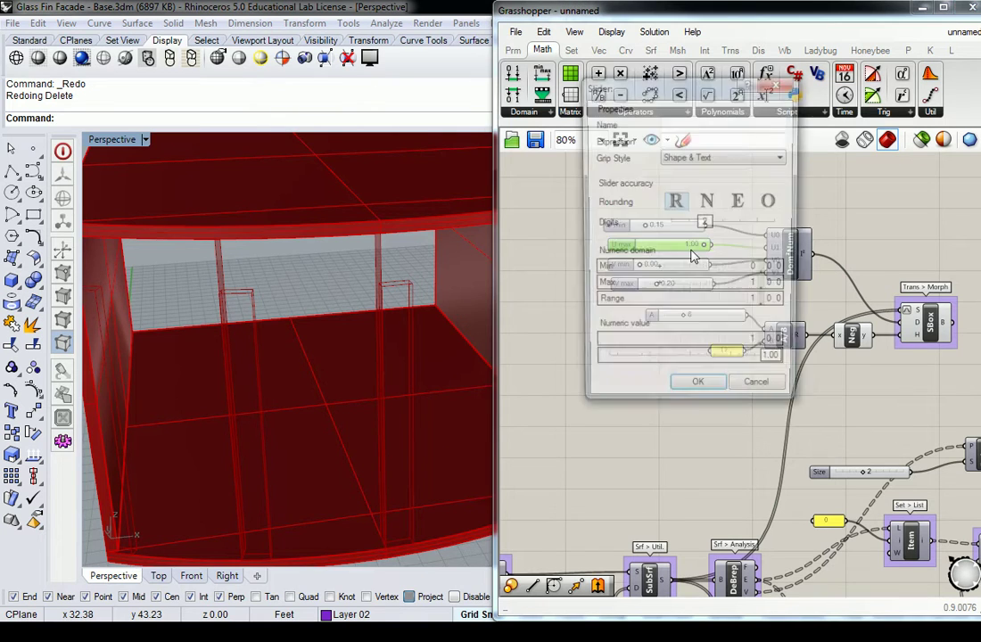
pyautogui.click(755, 382)
pyautogui.scroll(3, 679, 238)
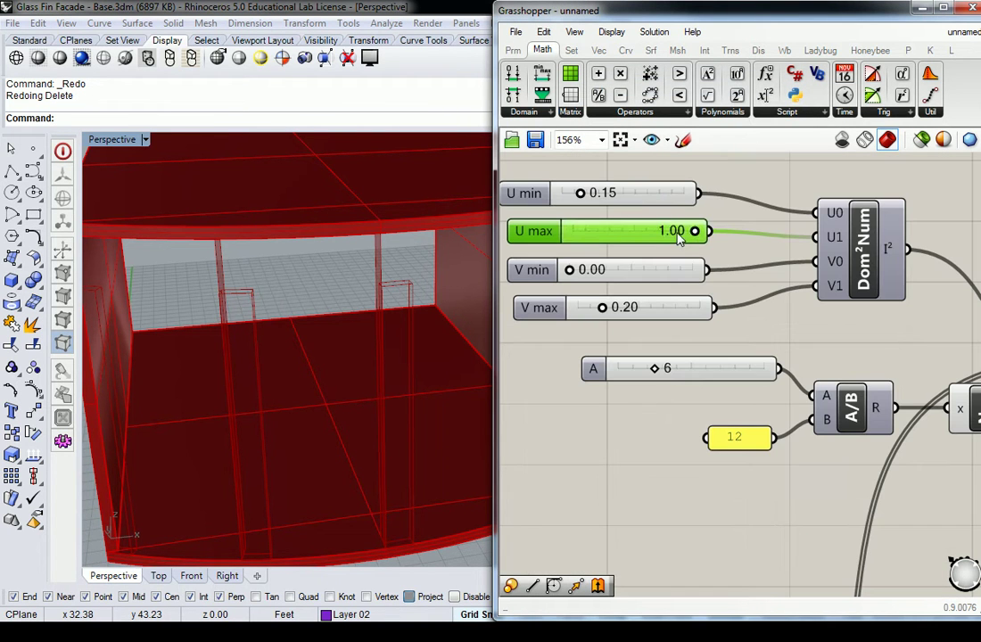
pyautogui.doubleClick(676, 236)
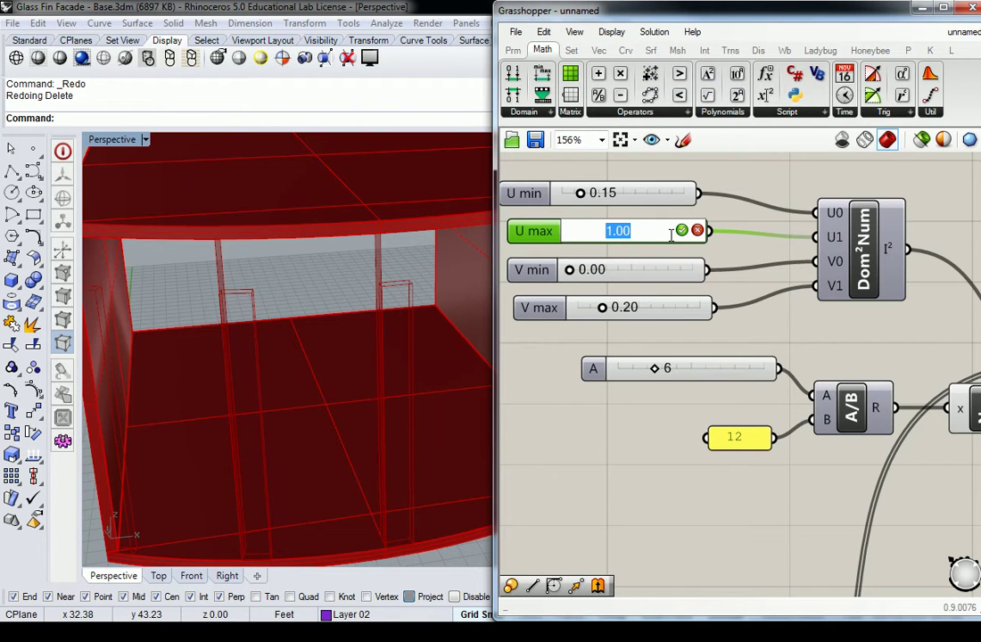
pyautogui.write('.2')
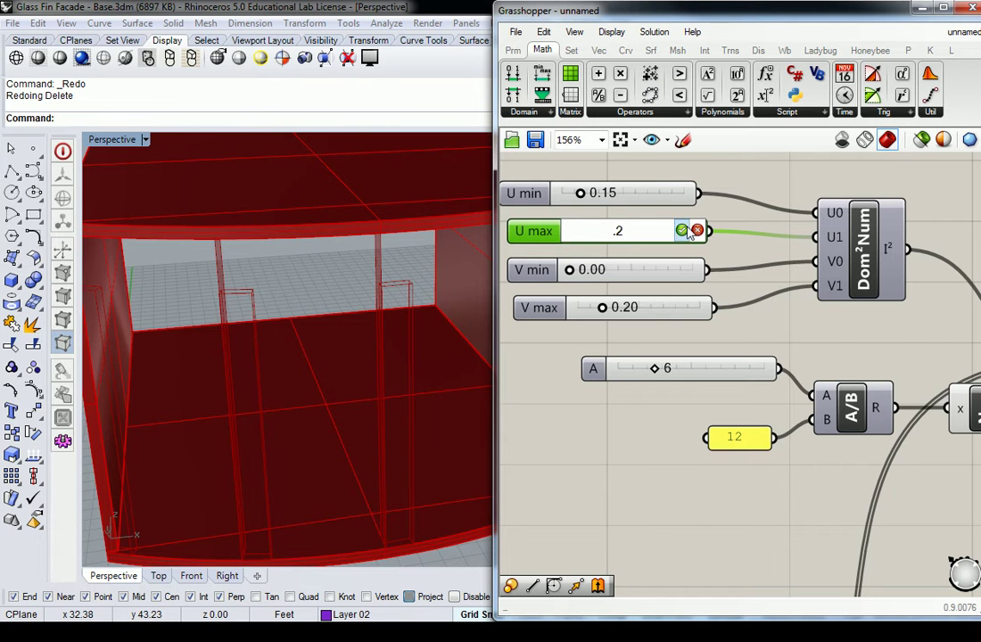
pyautogui.press('Return')
pyautogui.moveTo(263, 306)
pyautogui.mouseDown(button='right')
pyautogui.moveTo(321, 309)
pyautogui.moveTo(295, 299)
pyautogui.moveTo(331, 301)
pyautogui.mouseUp(button='right')
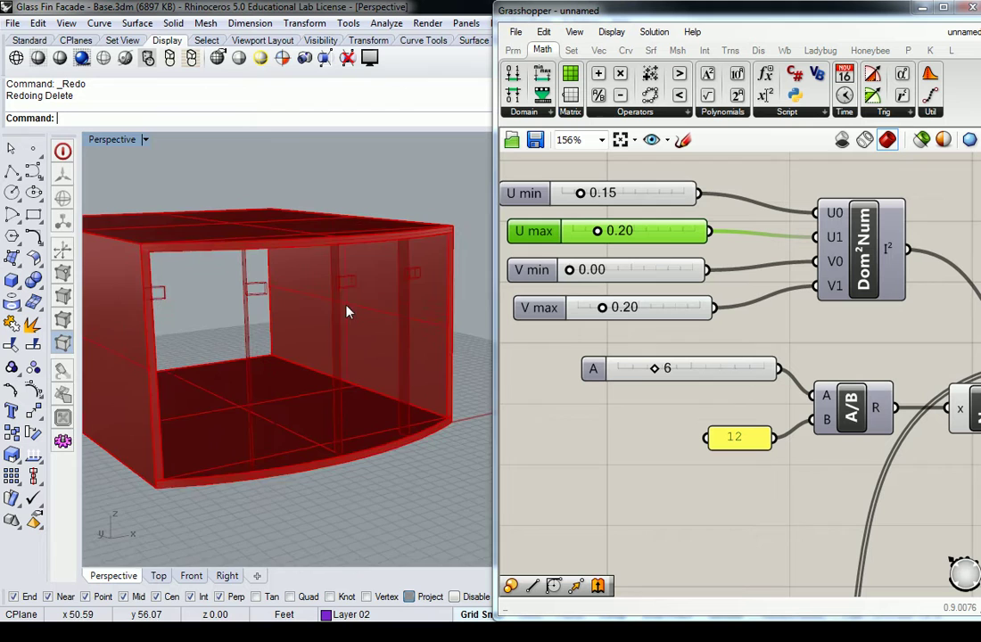
pyautogui.moveTo(348, 311)
pyautogui.mouseDown(button='right')
pyautogui.moveTo(292, 323)
pyautogui.moveTo(338, 333)
pyautogui.moveTo(317, 327)
pyautogui.moveTo(292, 340)
pyautogui.moveTo(336, 324)
pyautogui.moveTo(143, 295)
pyautogui.mouseUp(button='right')
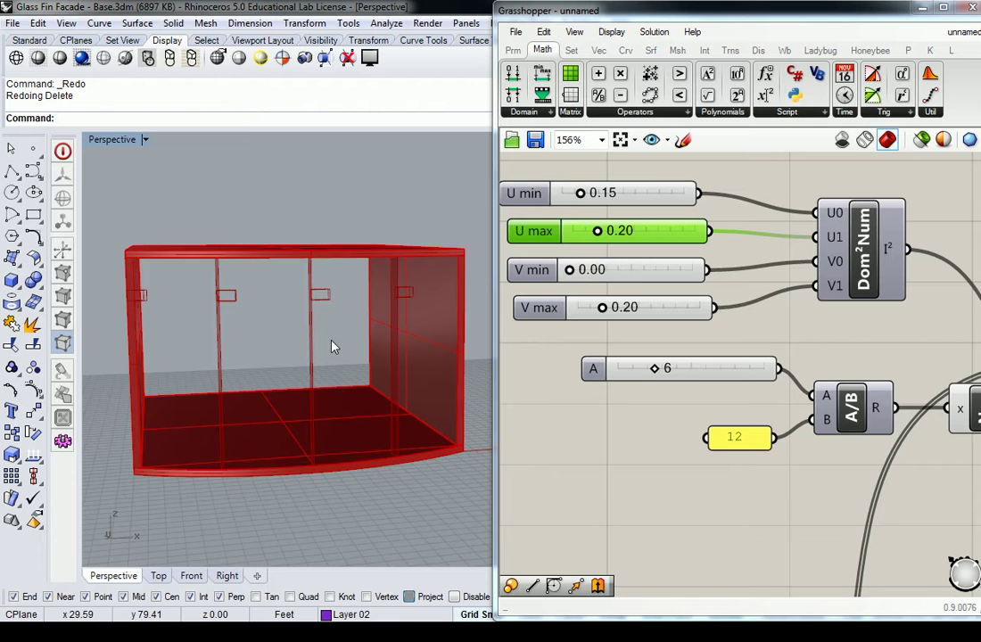
# Step: Move SBox up and reposition the A, 12, A/B and Neg cluster below the sliders
pyautogui.scroll(-1, 755, 226)
pyautogui.scroll(-3, 800, 233)
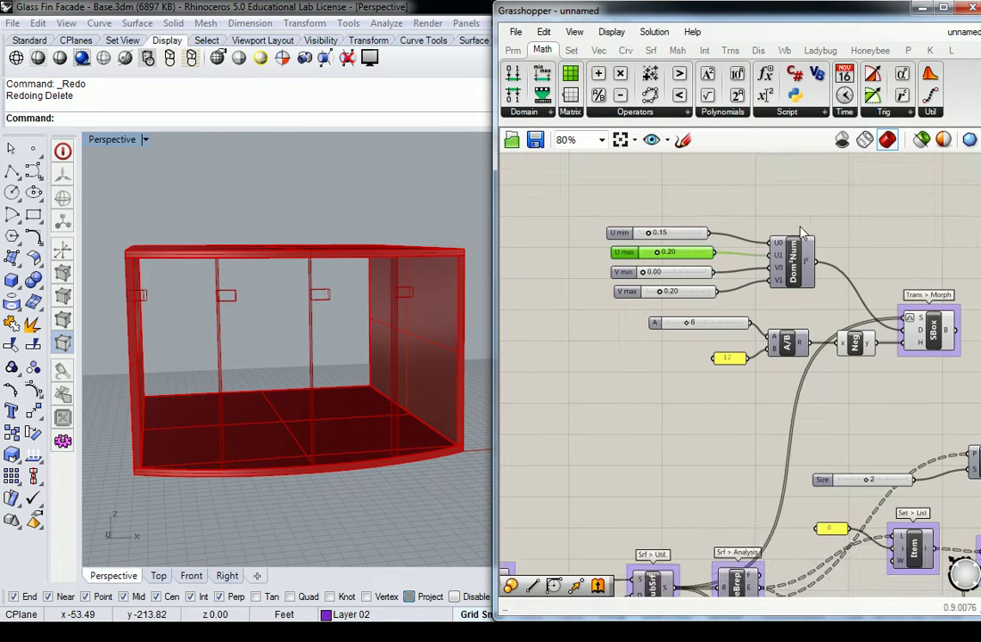
pyautogui.moveTo(800, 234); pyautogui.dragTo(718, 285, button='right')
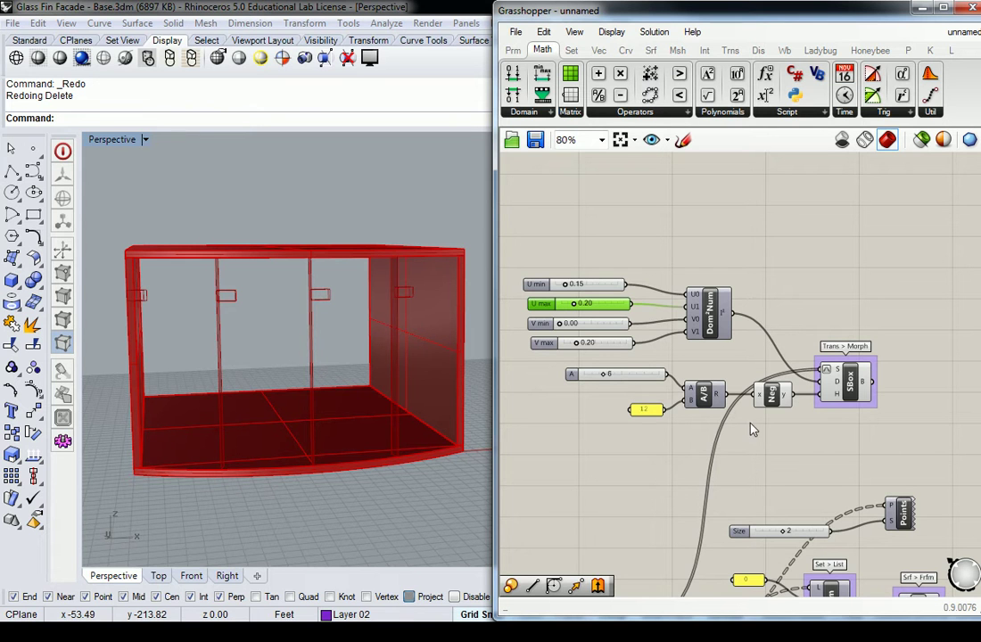
pyautogui.scroll(-1, 770, 318)
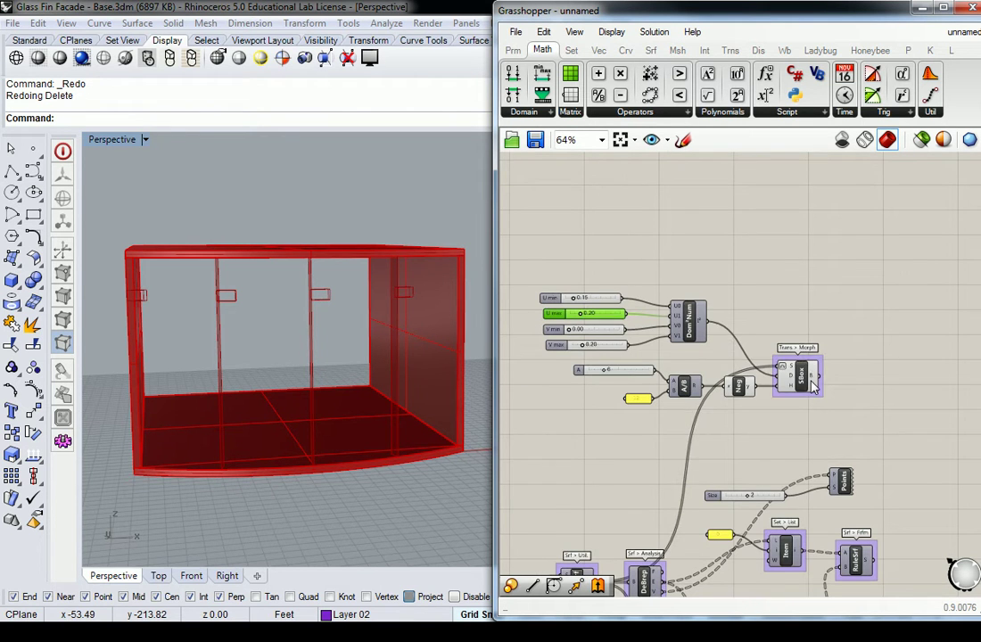
pyautogui.moveTo(811, 382); pyautogui.dragTo(821, 342)
pyautogui.scroll(2, 821, 341)
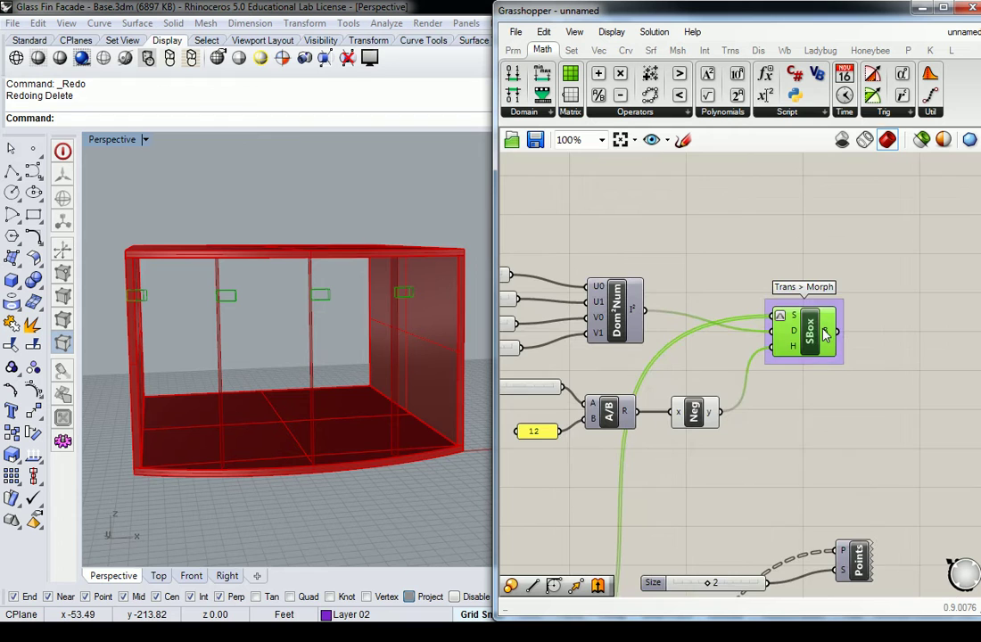
pyautogui.moveTo(570, 357); pyautogui.dragTo(687, 335, button='right')
pyautogui.moveTo(527, 465); pyautogui.dragTo(878, 352)
pyautogui.moveTo(811, 399); pyautogui.dragTo(677, 428)
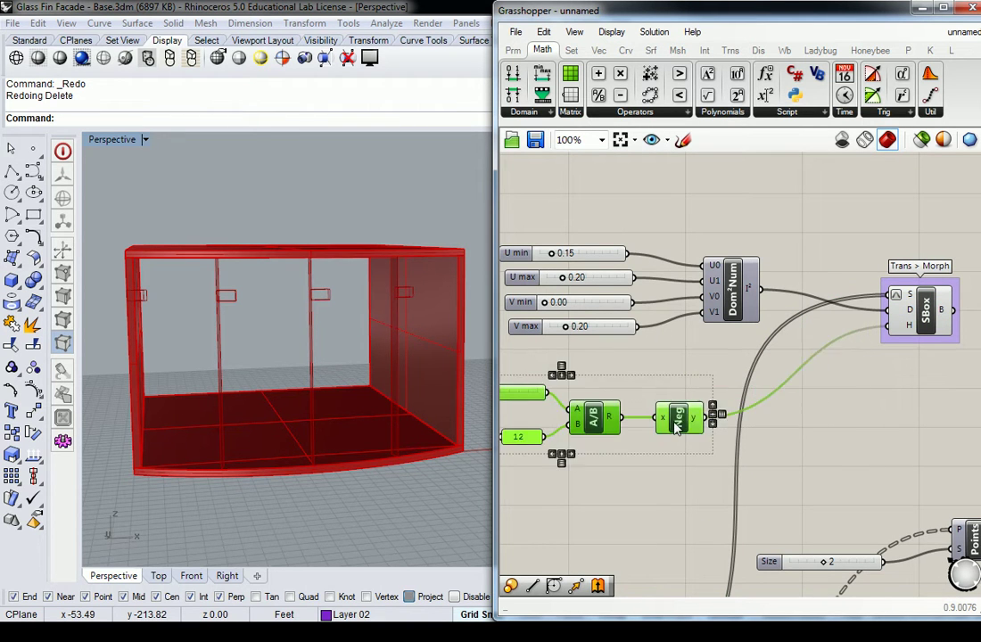
pyautogui.moveTo(676, 428); pyautogui.dragTo(829, 418, button='right')
pyautogui.moveTo(829, 417); pyautogui.dragTo(769, 374)
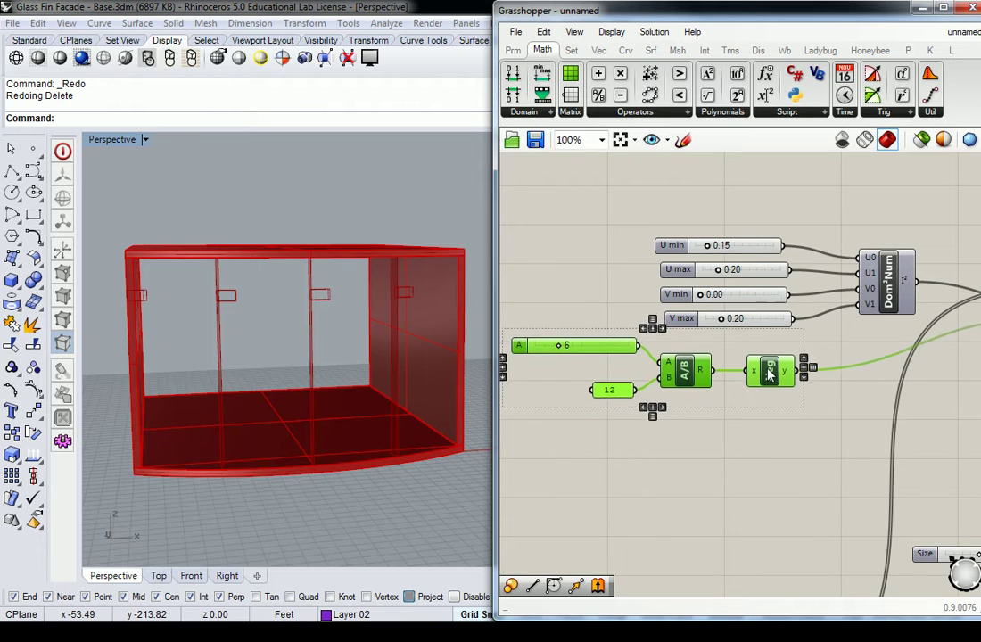
# Step: Shift the U/V sliders up-left, level SBox with Dom²Num, and select both together
pyautogui.moveTo(775, 209); pyautogui.dragTo(760, 252, button='right')
pyautogui.moveTo(766, 223)
pyautogui.mouseDown()
pyautogui.moveTo(707, 284)
pyautogui.moveTo(745, 359)
pyautogui.moveTo(745, 344)
pyautogui.mouseUp()
pyautogui.click(798, 235)
pyautogui.moveTo(798, 235)
pyautogui.mouseDown(button='right')
pyautogui.moveTo(713, 275)
pyautogui.moveTo(684, 330)
pyautogui.mouseUp(button='right')
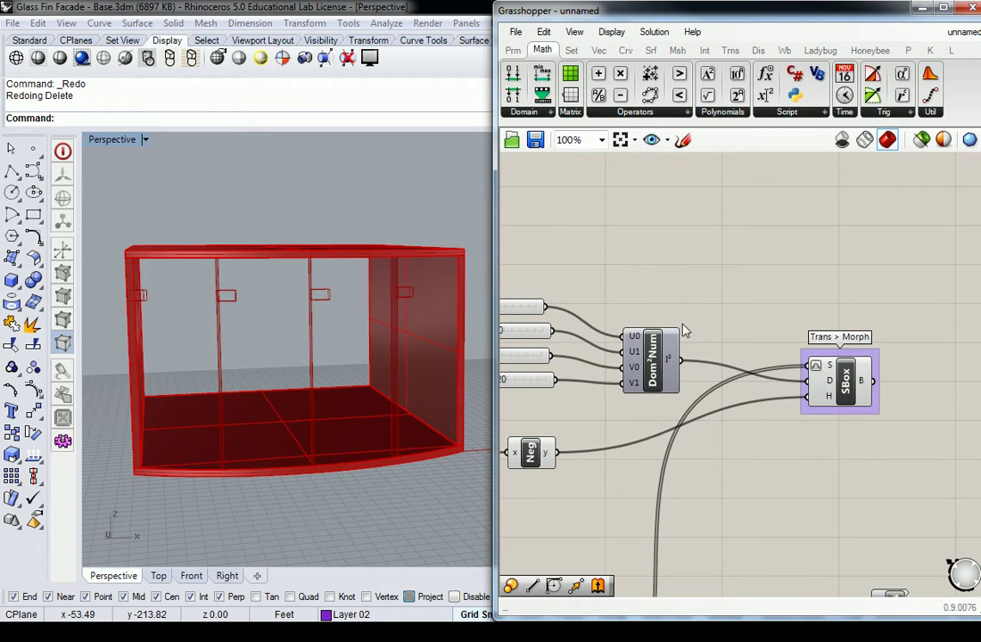
pyautogui.moveTo(677, 334); pyautogui.dragTo(680, 336)
pyautogui.moveTo(842, 384); pyautogui.dragTo(838, 364)
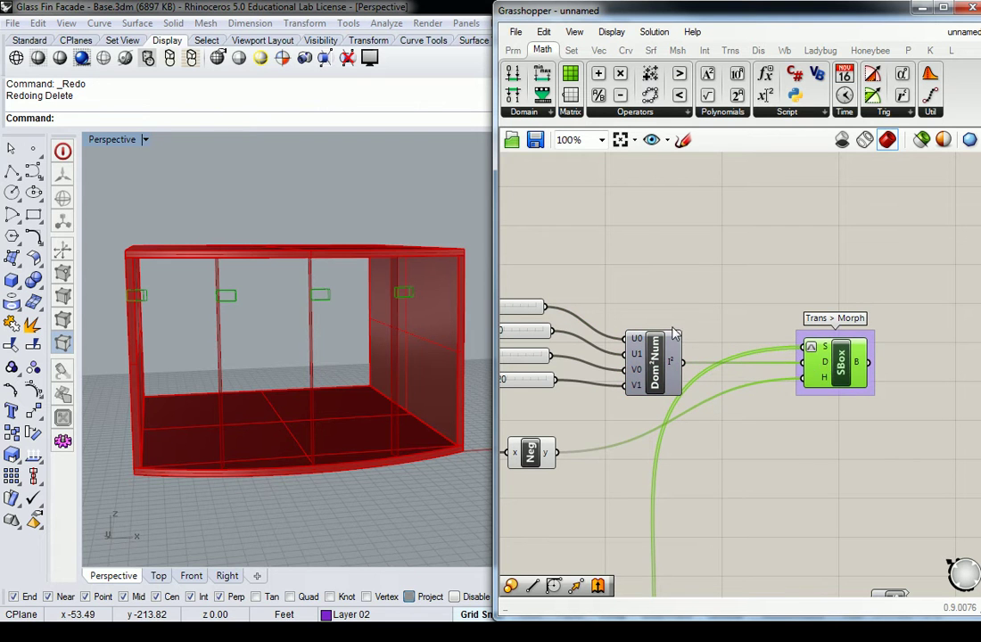
pyautogui.keyDown('shift'); pyautogui.moveTo(517, 237); pyautogui.dragTo(776, 371); pyautogui.keyUp('shift')
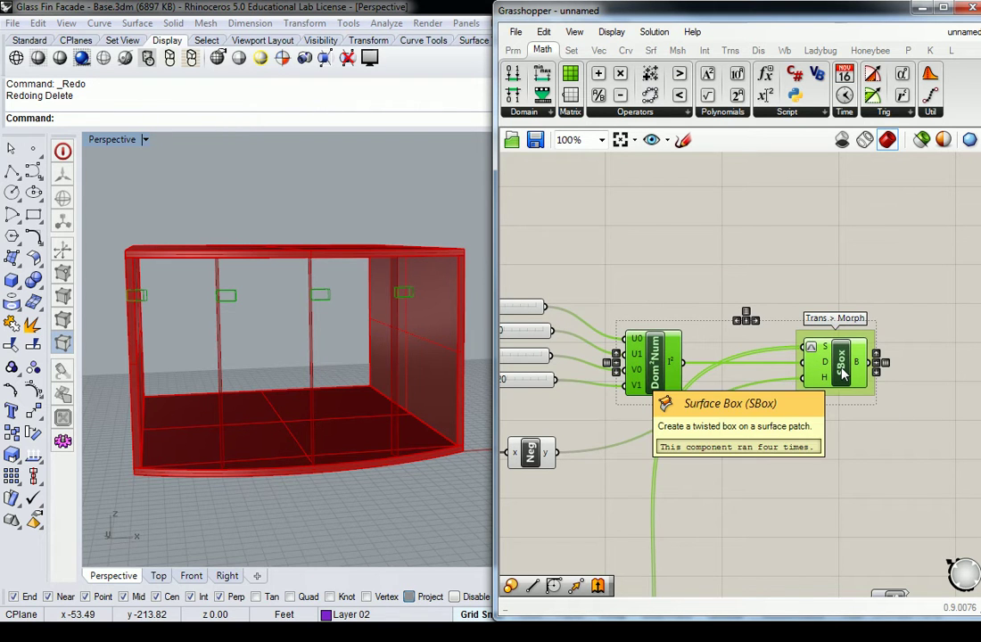
pyautogui.scroll(-2, 842, 373)
# Step: Alt-drag the Dom²Num/SBox pair upward to stack duplicates above the original
pyautogui.moveTo(834, 279); pyautogui.dragTo(809, 345, button='right')
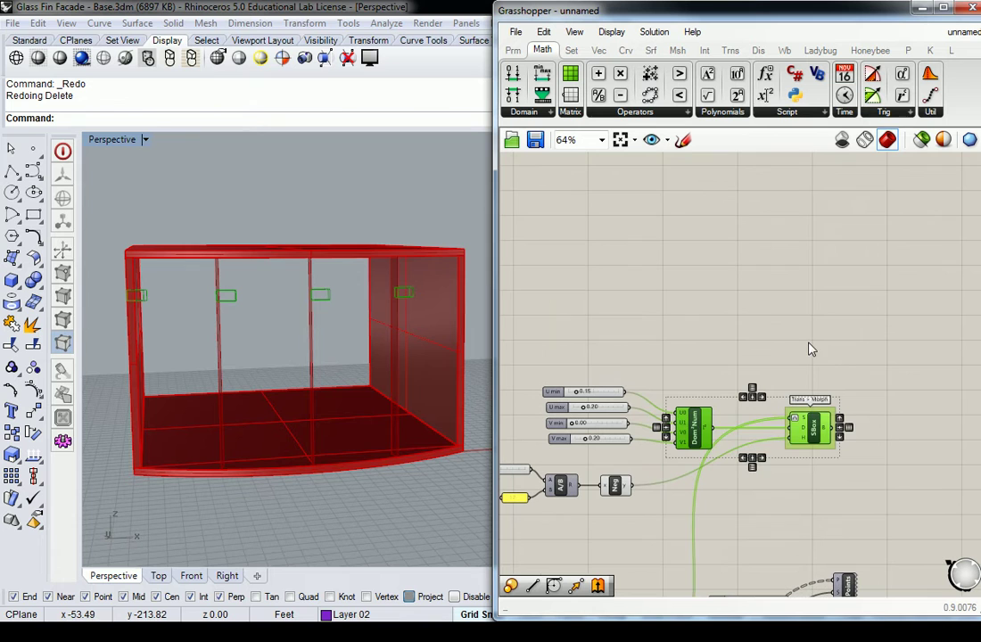
pyautogui.keyDown('alt'); pyautogui.moveTo(811, 426); pyautogui.dragTo(824, 280); pyautogui.keyUp('alt')
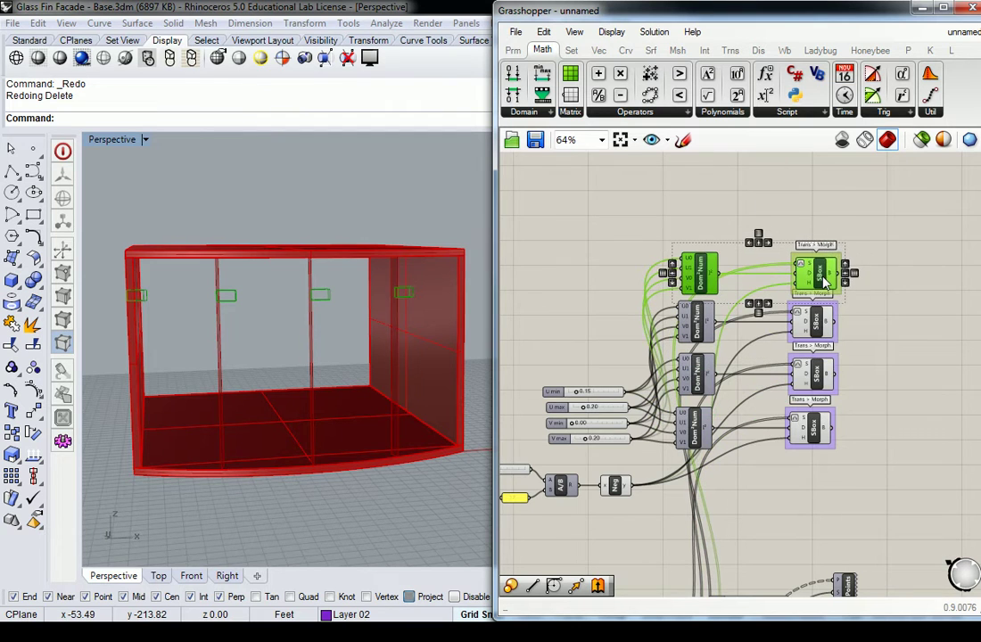
pyautogui.click(919, 317)
# Step: Move all four stacked pairs further right and shift the U/V sliders up
pyautogui.moveTo(919, 318); pyautogui.dragTo(881, 332, button='right')
pyautogui.moveTo(626, 233)
pyautogui.mouseDown()
pyautogui.moveTo(686, 361)
pyautogui.moveTo(849, 501)
pyautogui.mouseUp()
pyautogui.moveTo(658, 448); pyautogui.dragTo(761, 451)
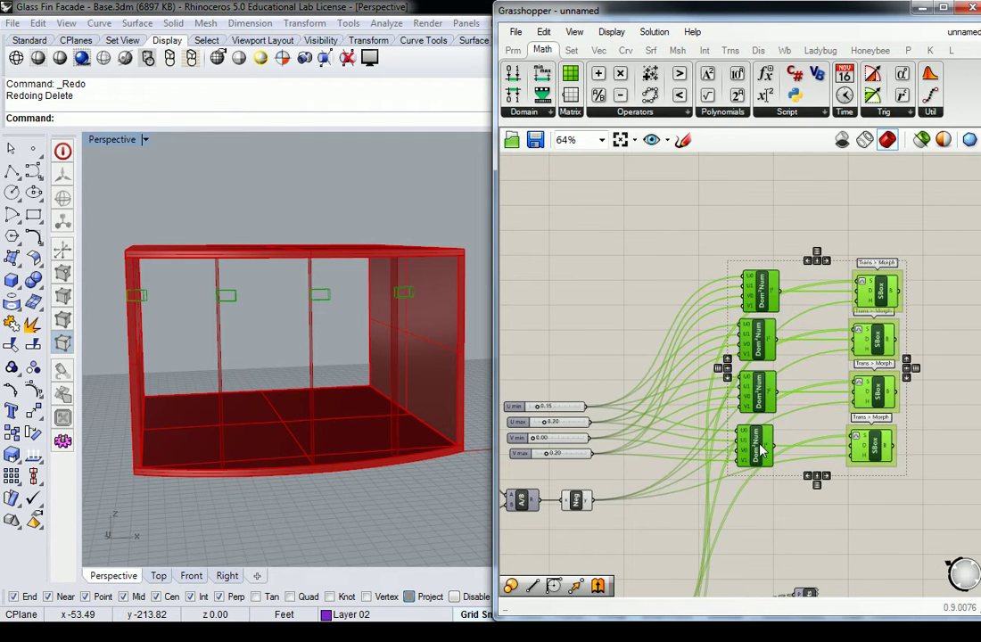
pyautogui.moveTo(755, 508)
pyautogui.mouseDown(button='right')
pyautogui.moveTo(701, 384)
pyautogui.moveTo(825, 412)
pyautogui.mouseUp(button='right')
pyautogui.click(701, 384)
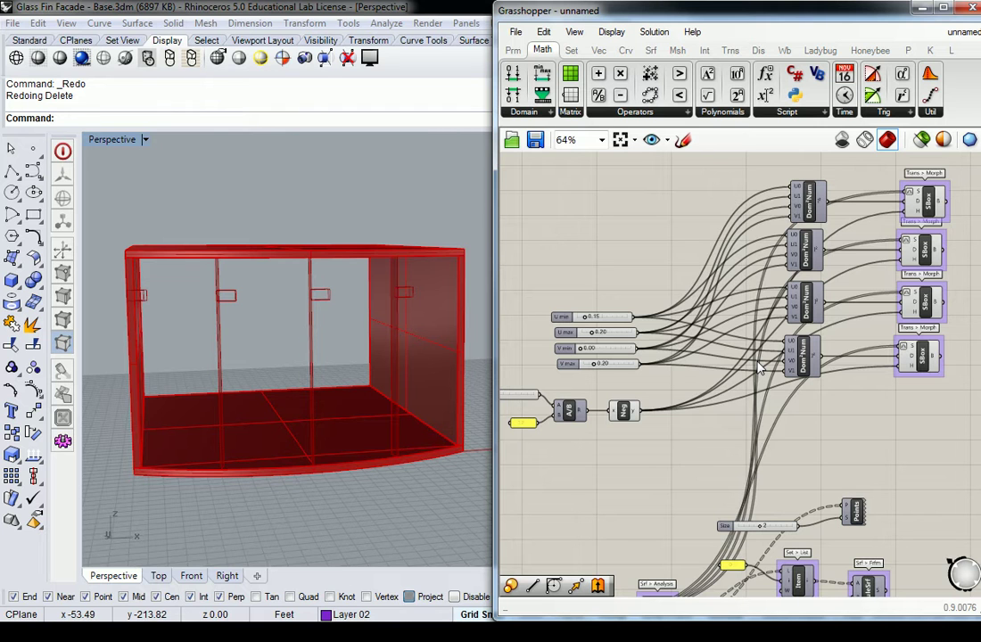
pyautogui.moveTo(759, 367); pyautogui.dragTo(739, 388, button='right')
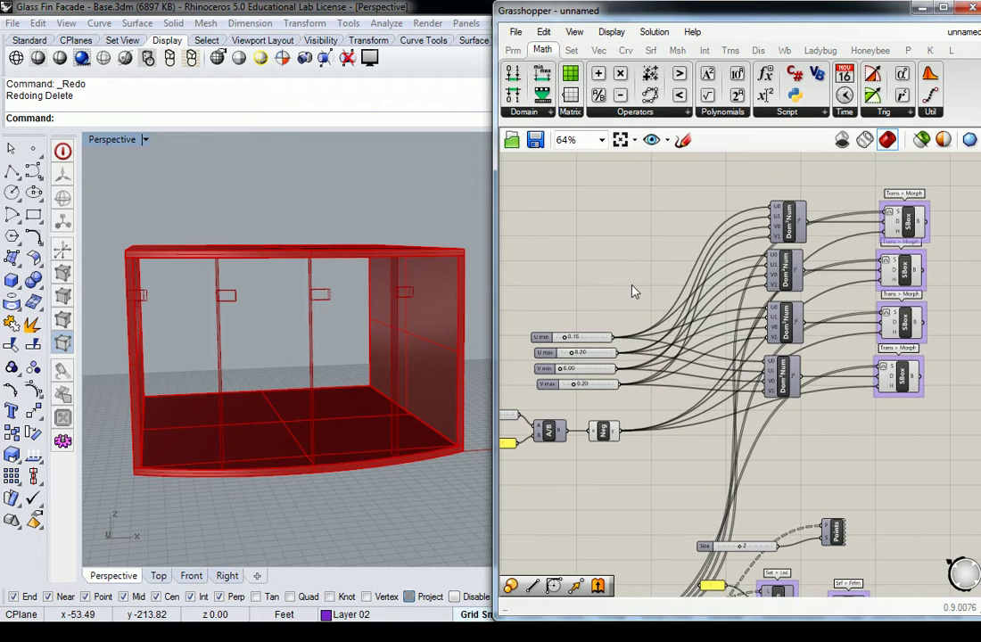
pyautogui.moveTo(622, 283)
pyautogui.mouseDown()
pyautogui.moveTo(591, 383)
pyautogui.moveTo(606, 343)
pyautogui.mouseUp()
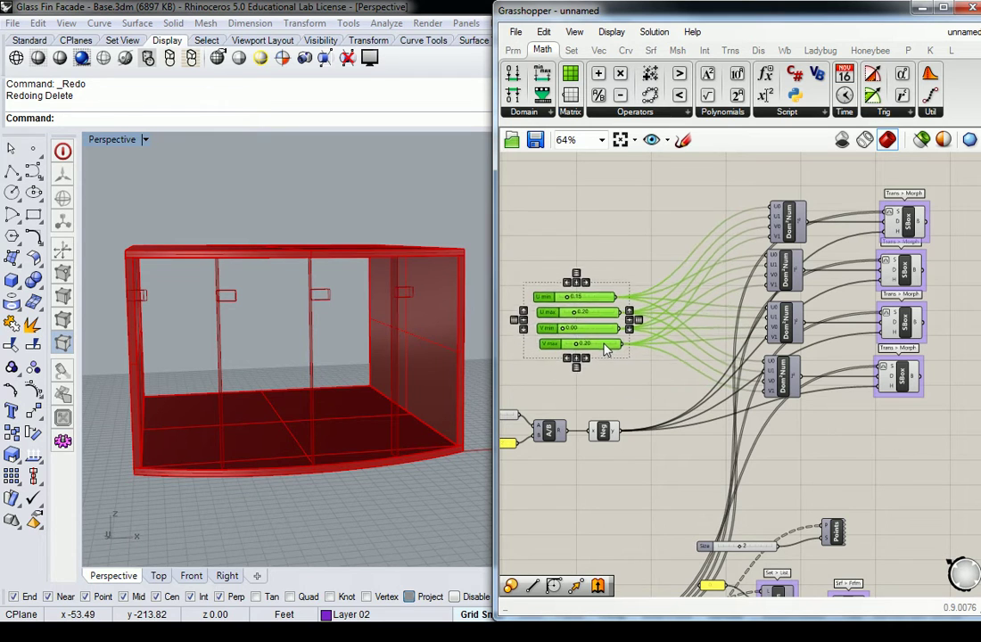
pyautogui.click(655, 366)
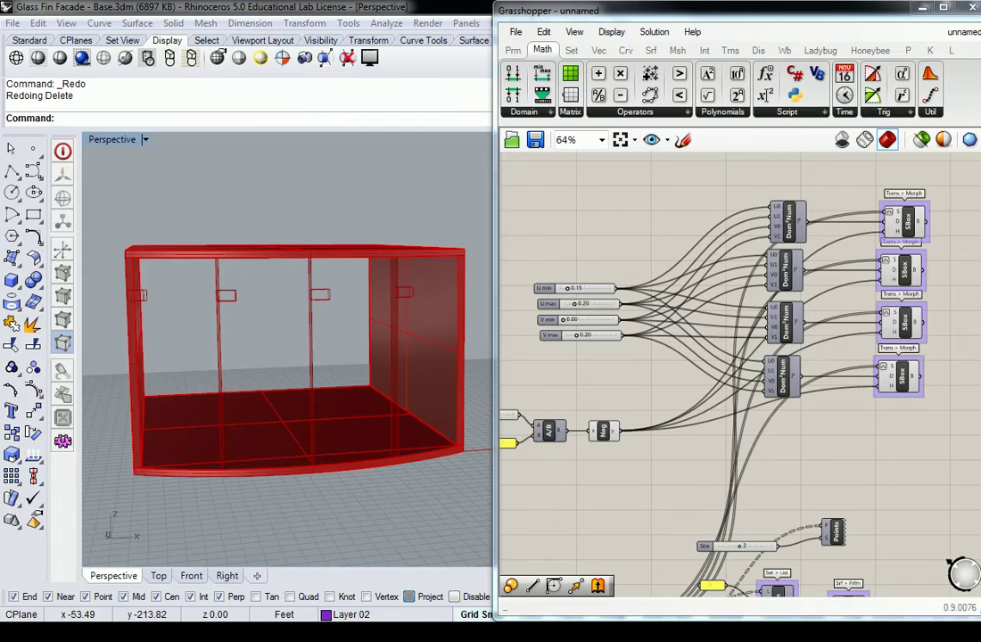
pyautogui.scroll(2, 573, 333)
pyautogui.moveTo(574, 332); pyautogui.dragTo(635, 335, button='right')
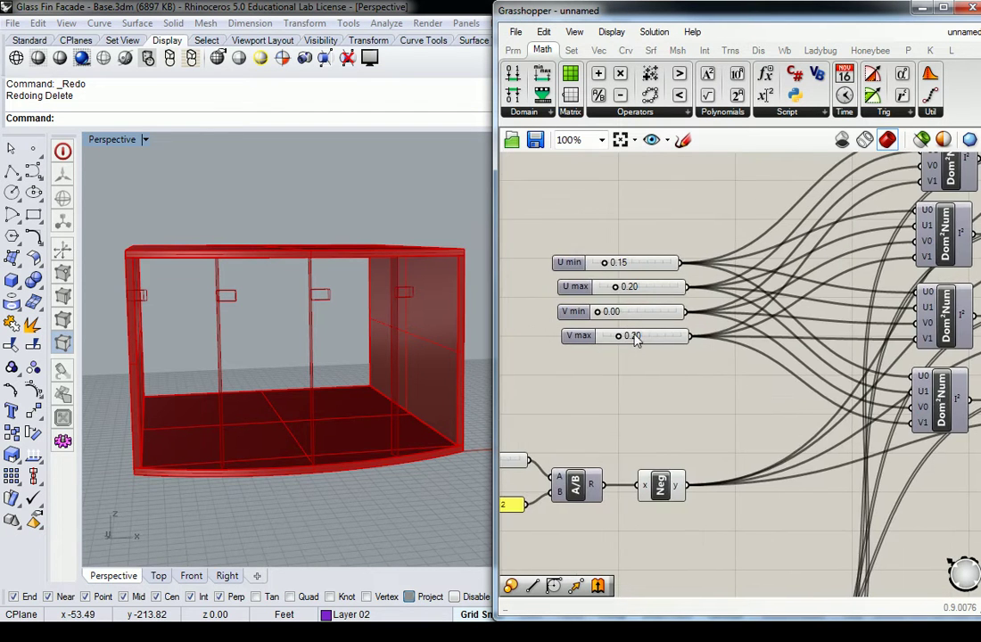
pyautogui.scroll(-1, 704, 343)
pyautogui.scroll(-1, 704, 343)
pyautogui.click(900, 352)
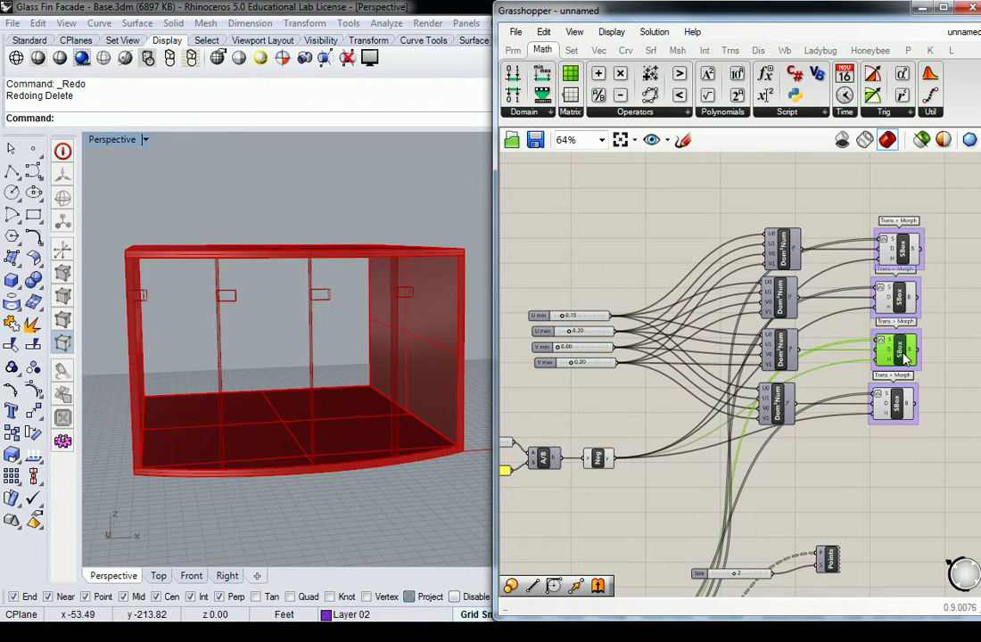
pyautogui.click(615, 300)
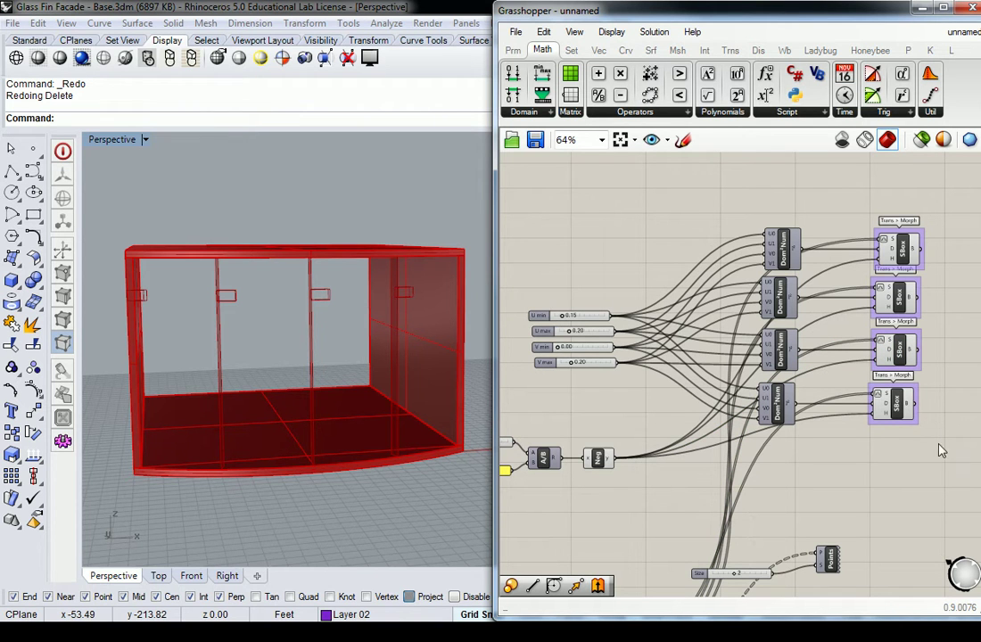
# Step: Group the bottom Dom²Num/SBox pair and name the group 'Top Left'
pyautogui.moveTo(936, 450)
pyautogui.mouseDown()
pyautogui.moveTo(777, 399)
pyautogui.moveTo(780, 442)
pyautogui.mouseUp()
pyautogui.hotkey('ctrl', 'g')
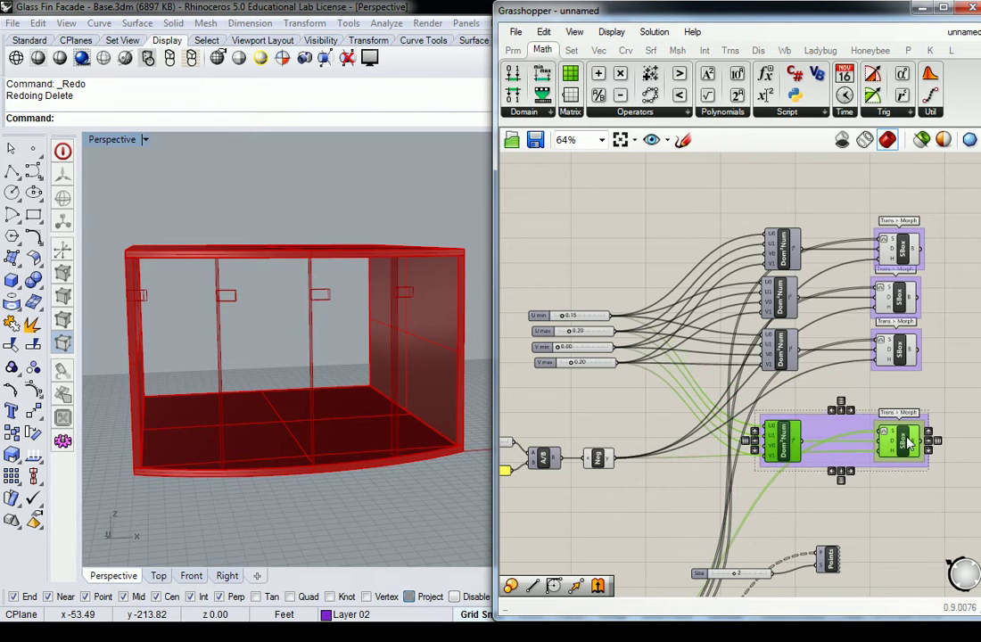
pyautogui.rightClick(830, 426)
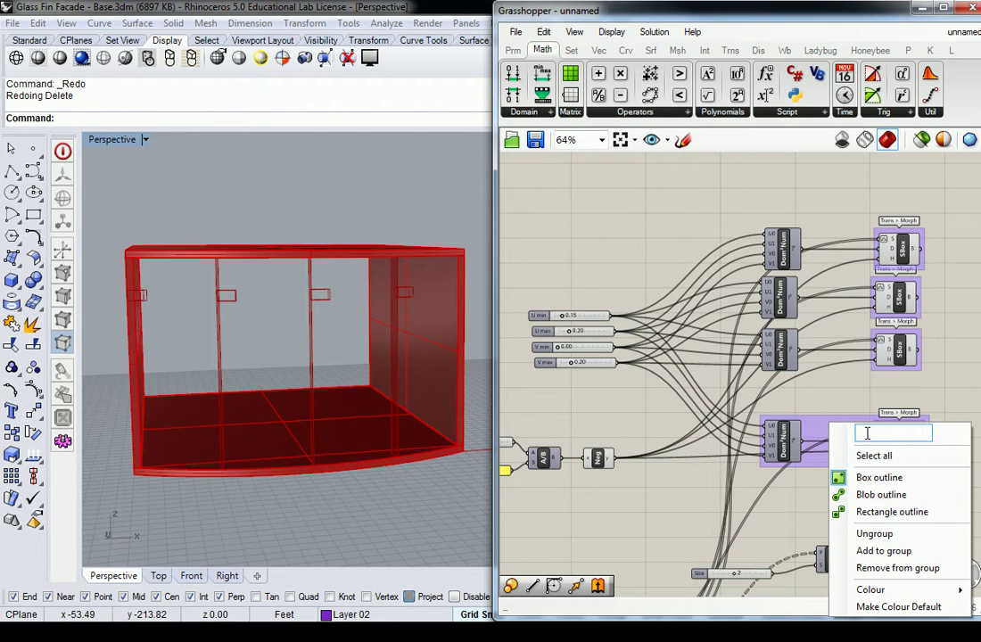
pyautogui.write('Top Left')
pyautogui.press('Return')
# Step: Group the pair above it and name that group 'Top Right'
pyautogui.moveTo(932, 379); pyautogui.dragTo(753, 319)
pyautogui.hotkey('ctrl', 'g')
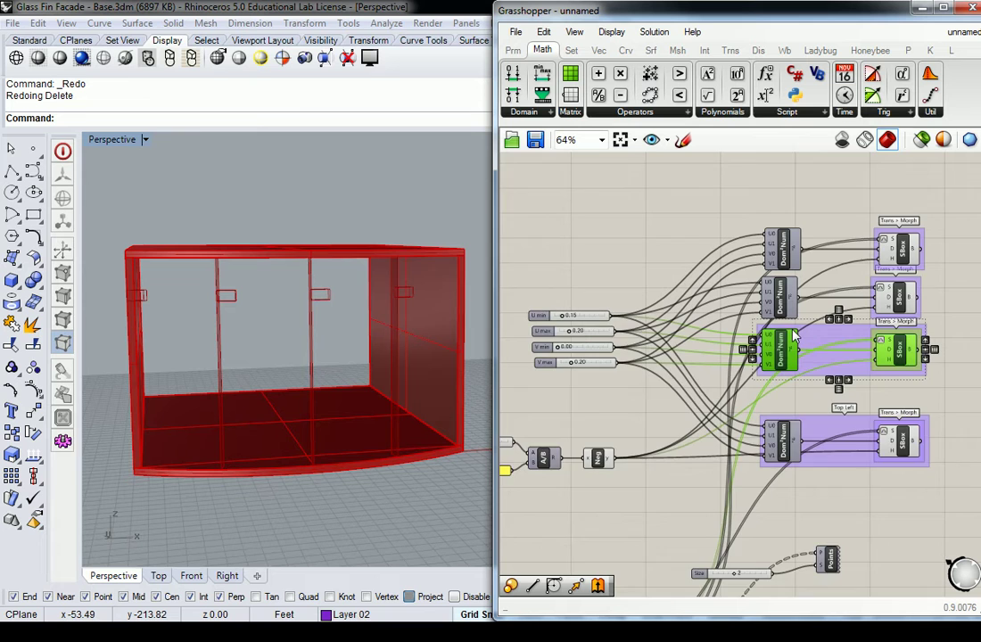
pyautogui.scroll(2, 793, 334)
pyautogui.click(852, 386)
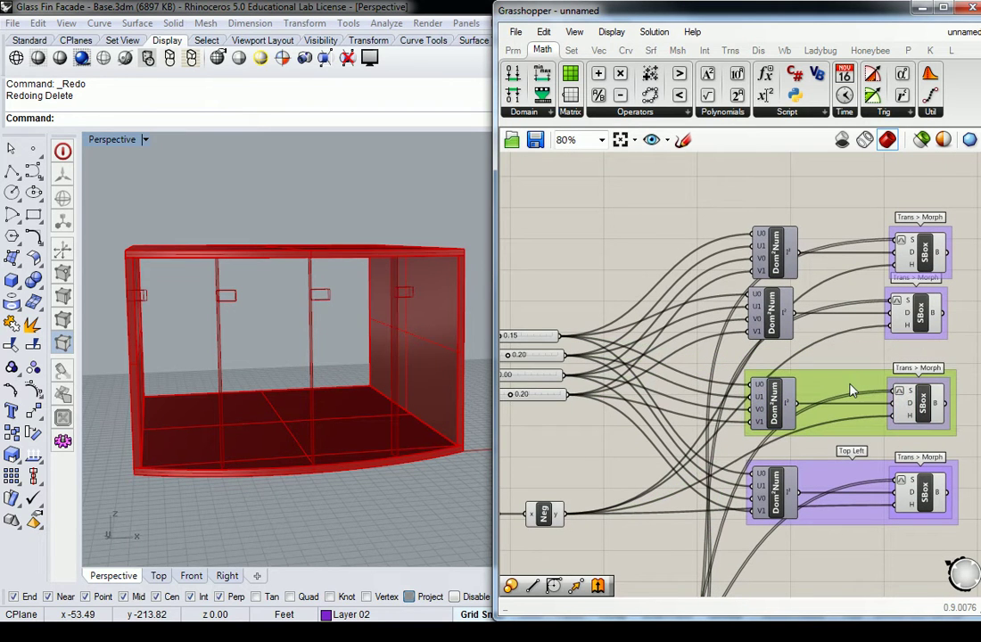
pyautogui.rightClick(852, 385)
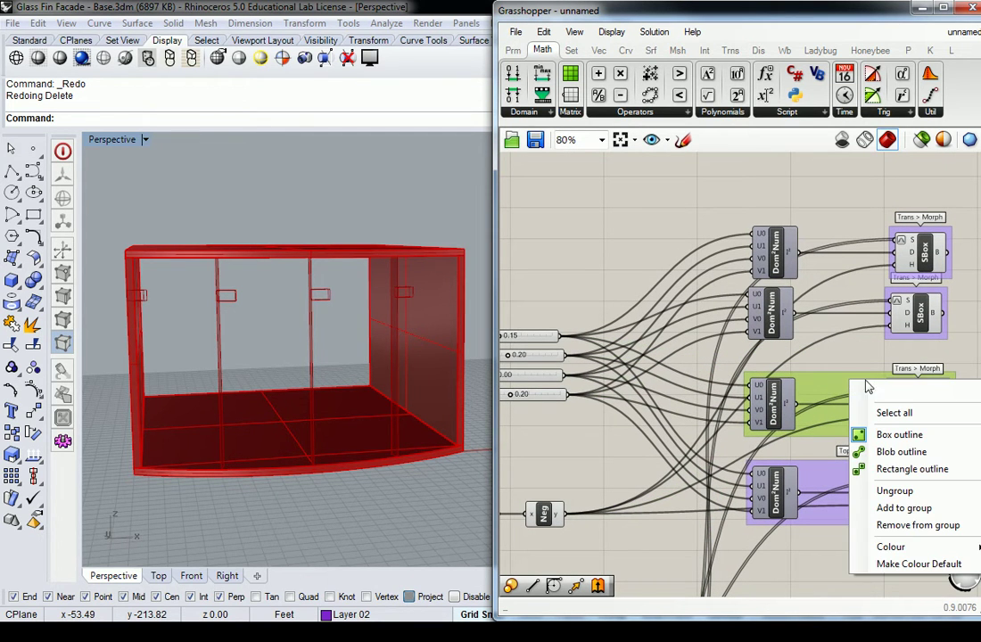
pyautogui.write('Top Rog')
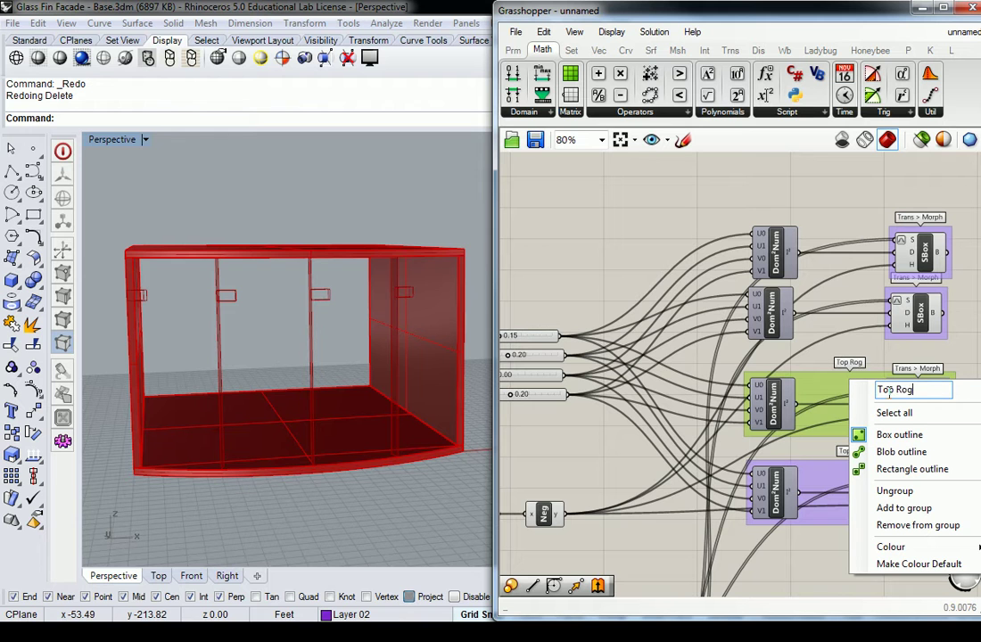
pyautogui.press('BackSpace')
pyautogui.press('BackSpace')
pyautogui.write('ight')
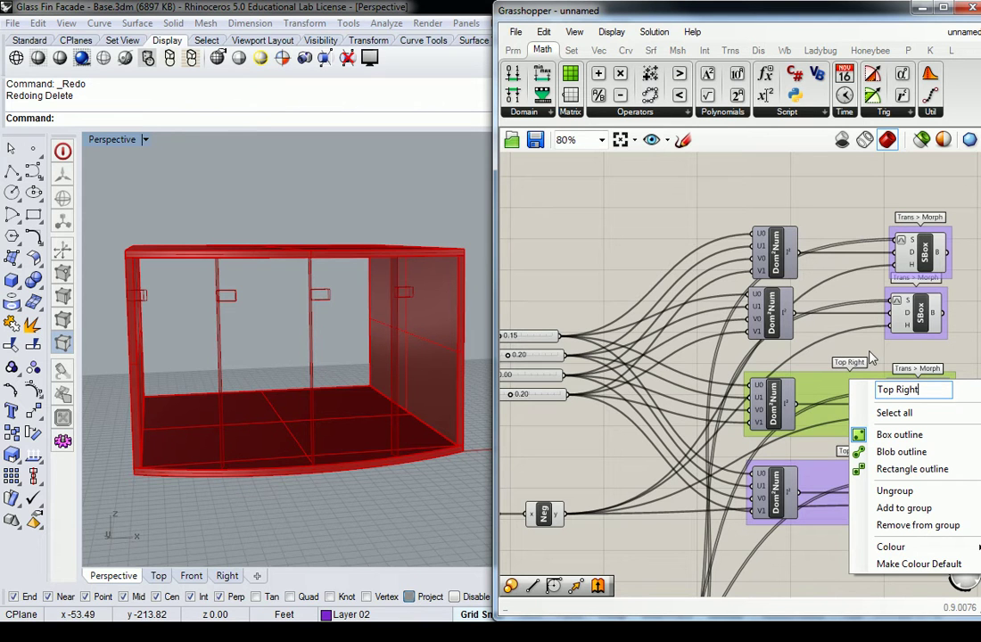
pyautogui.press('Return')
pyautogui.moveTo(762, 407); pyautogui.dragTo(809, 342, button='right')
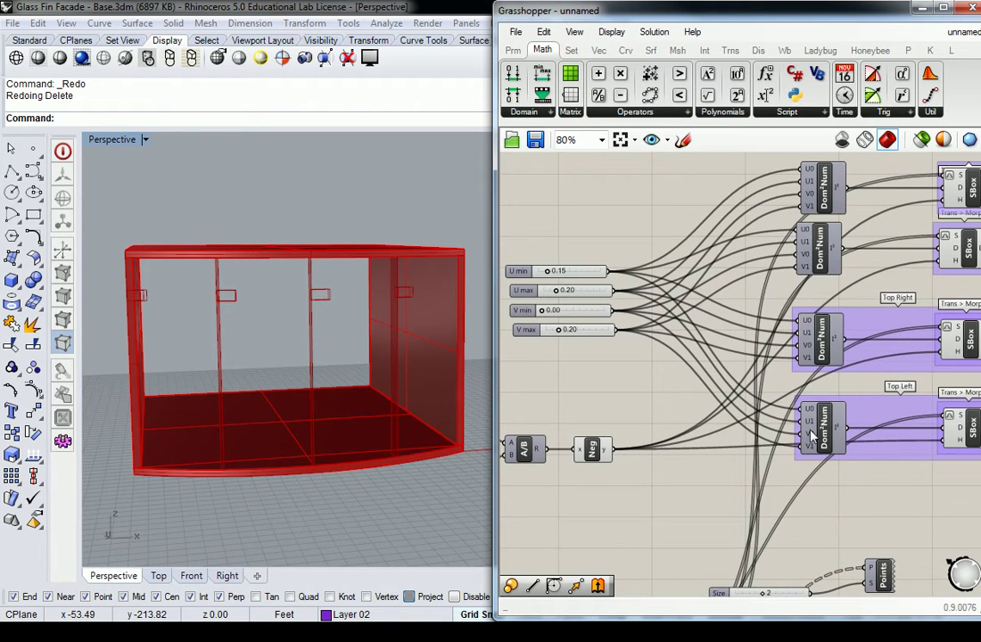
# Step: Pan the canvas across the SBox components and U/V sliders, and orbit the facade model
pyautogui.moveTo(601, 231); pyautogui.dragTo(615, 239, button='right')
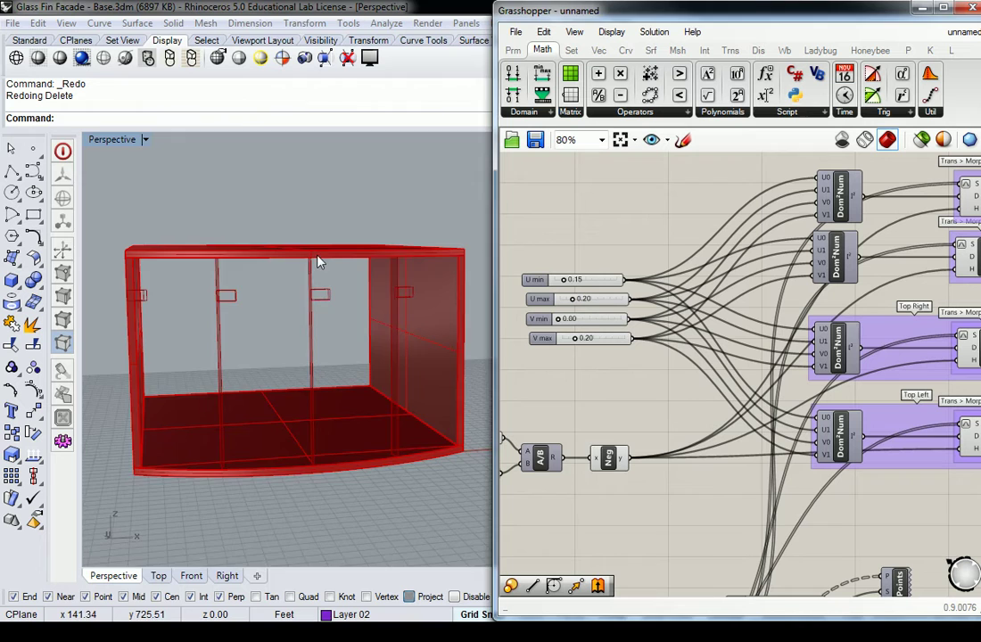
pyautogui.moveTo(319, 261); pyautogui.dragTo(302, 264, button='right')
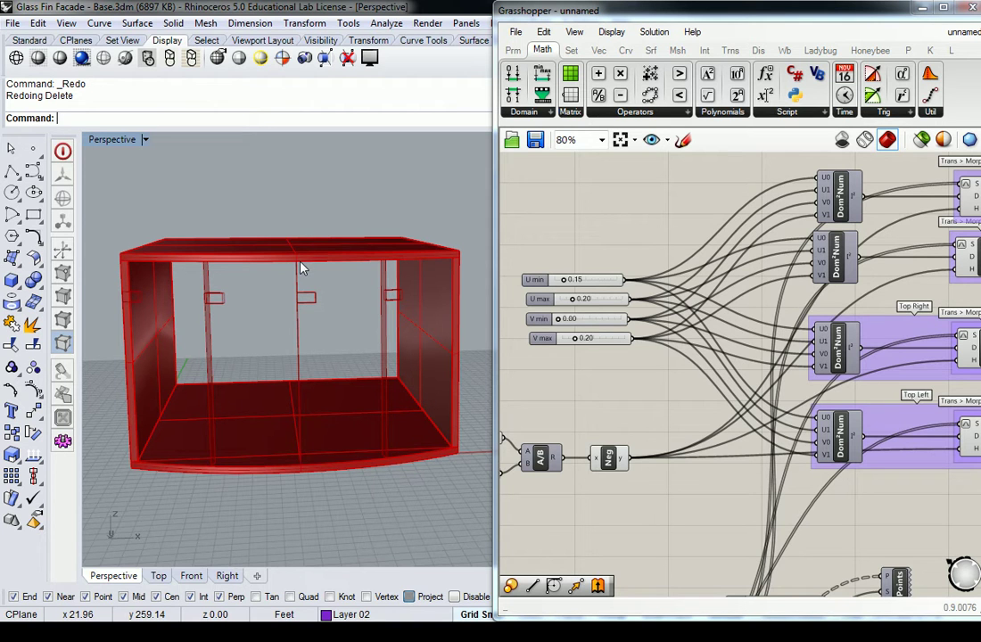
pyautogui.moveTo(659, 348); pyautogui.dragTo(615, 343, button='right')
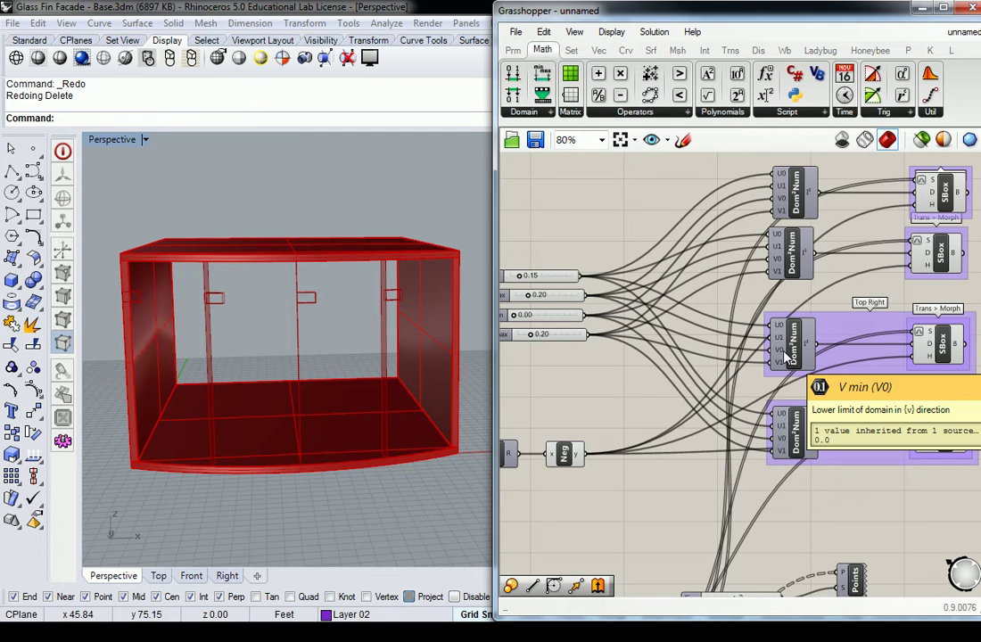
pyautogui.moveTo(787, 355); pyautogui.dragTo(750, 349, button='right')
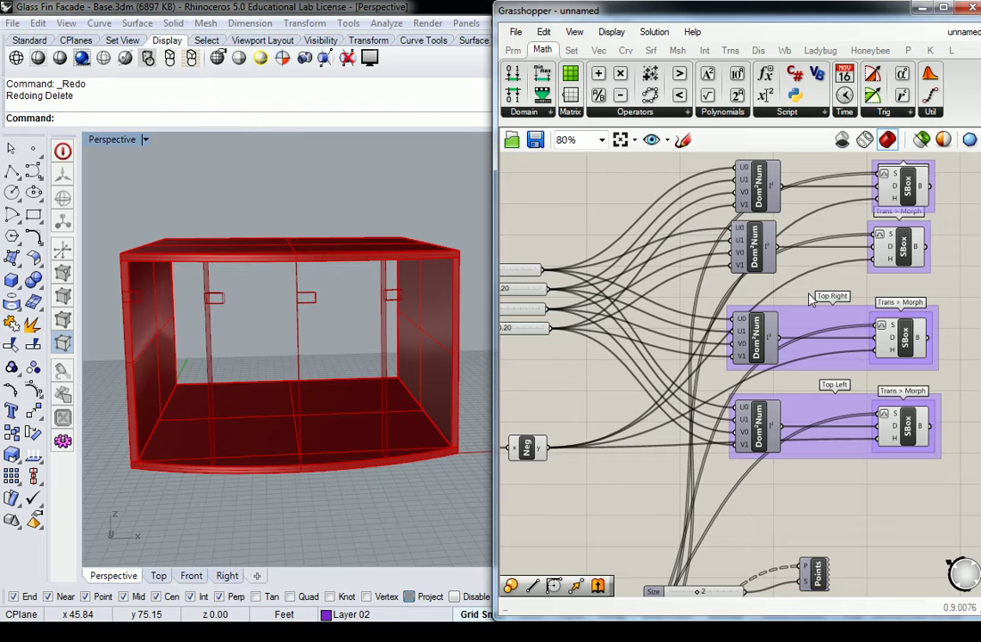
pyautogui.moveTo(609, 342)
pyautogui.mouseDown(button='right')
pyautogui.moveTo(675, 286)
pyautogui.moveTo(623, 283)
pyautogui.mouseUp(button='right')
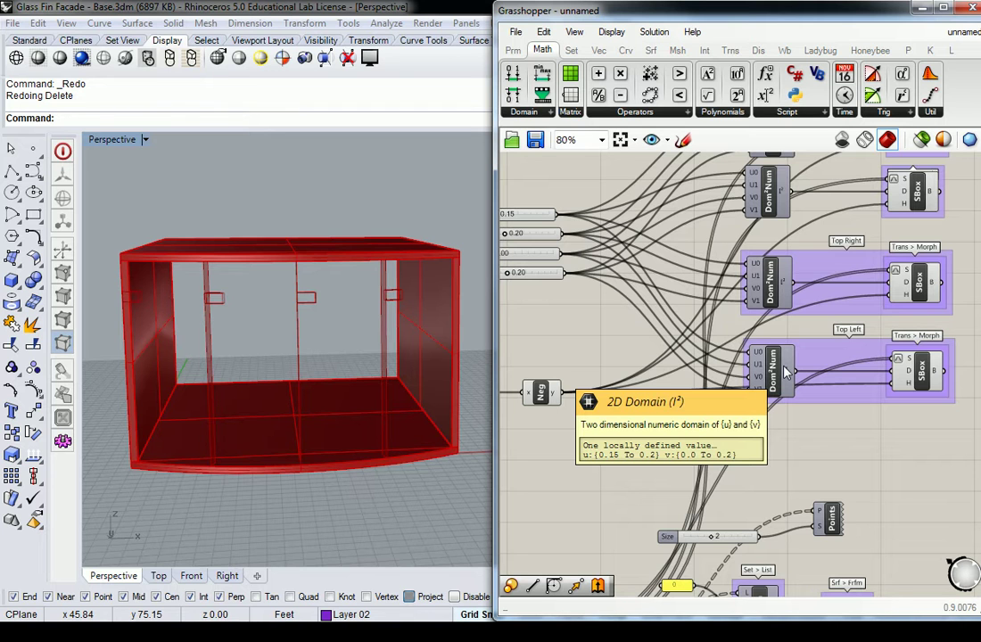
pyautogui.moveTo(499, 256)
pyautogui.mouseDown(button='right')
pyautogui.moveTo(538, 308)
pyautogui.moveTo(550, 304)
pyautogui.mouseUp(button='right')
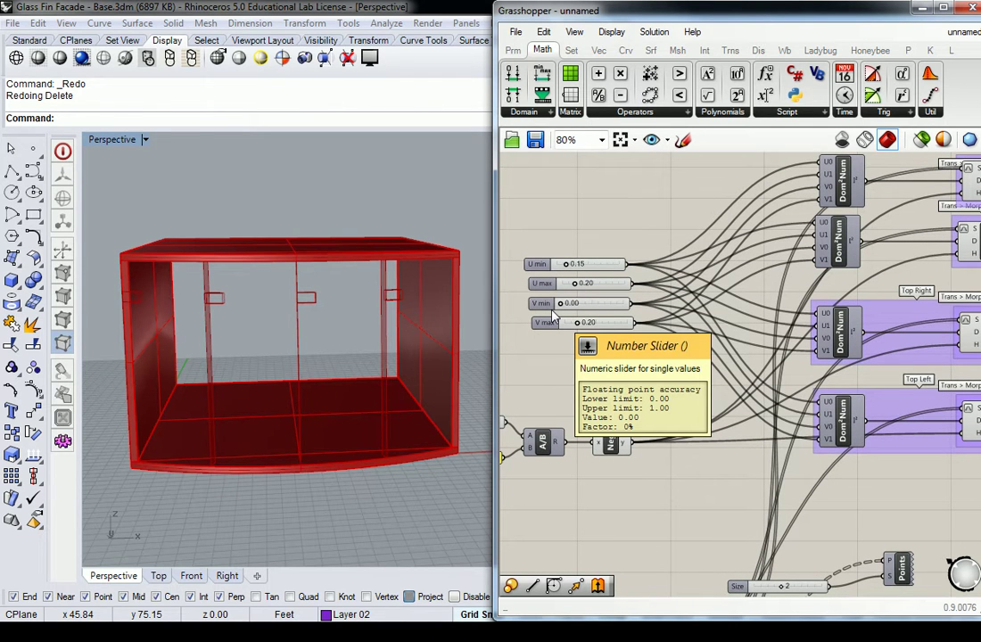
# Step: Copy the V min and V max sliders and set the copies to 0.80 and 1.00
pyautogui.moveTo(566, 339)
pyautogui.mouseDown()
pyautogui.moveTo(533, 306)
pyautogui.moveTo(546, 354)
pyautogui.mouseUp()
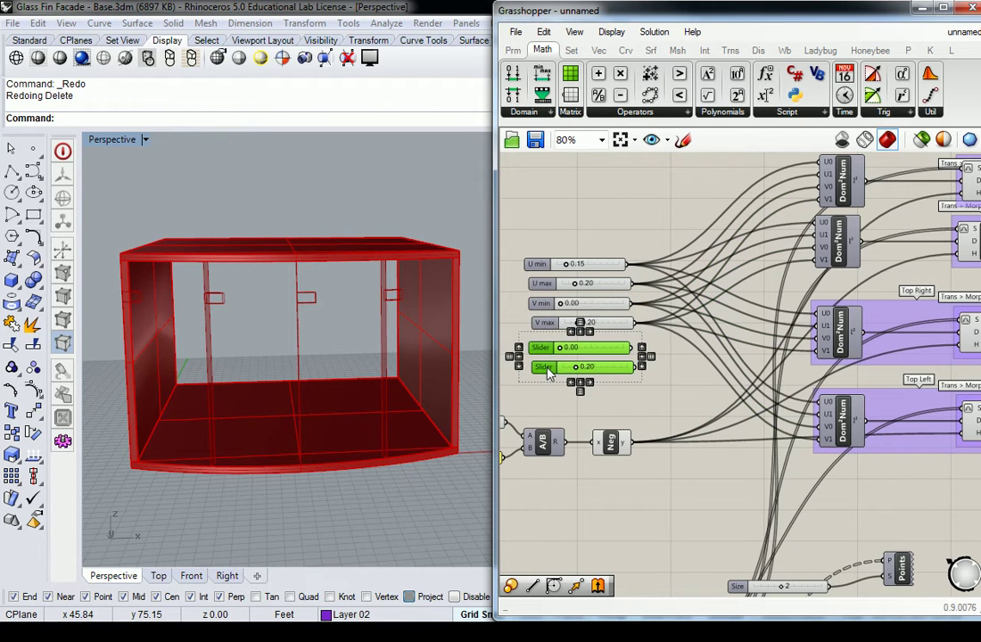
pyautogui.click(571, 342)
pyautogui.doubleClick(572, 347)
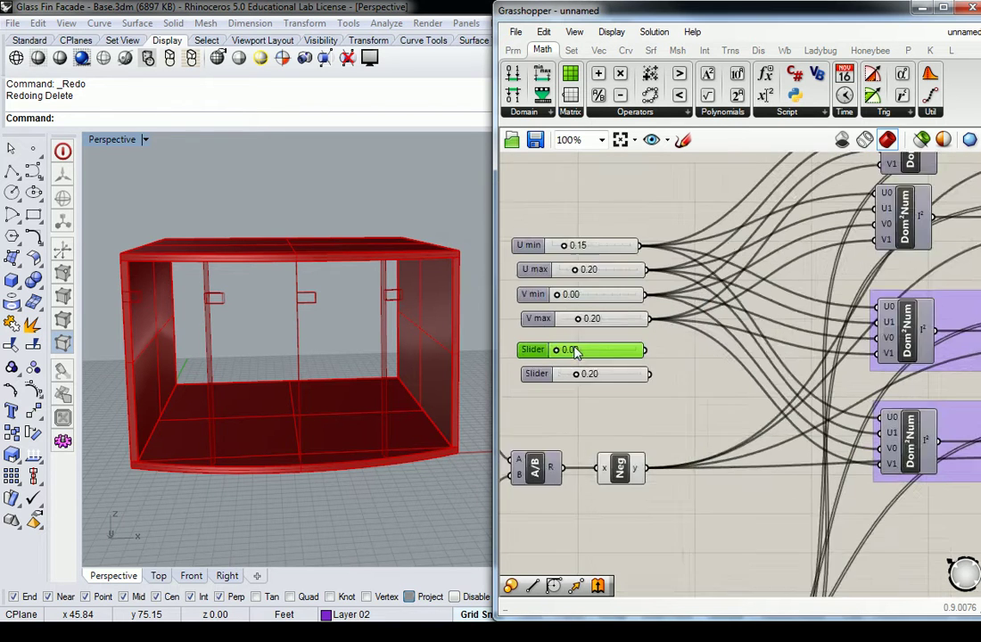
pyautogui.scroll(1, 575, 352)
pyautogui.doubleClick(624, 351)
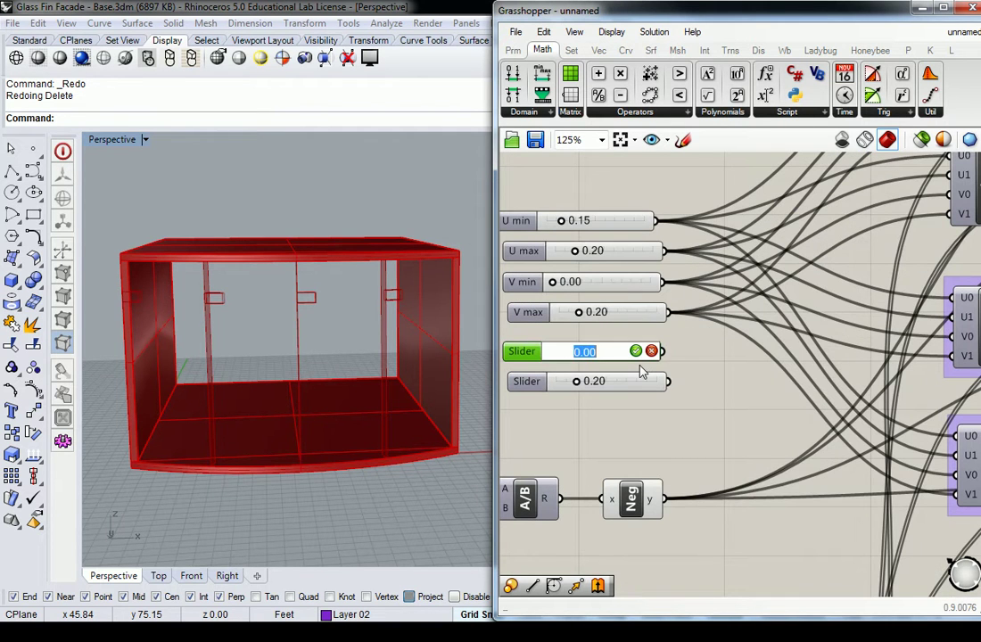
pyautogui.press('BackSpace')
pyautogui.write('.8')
pyautogui.press('Return')
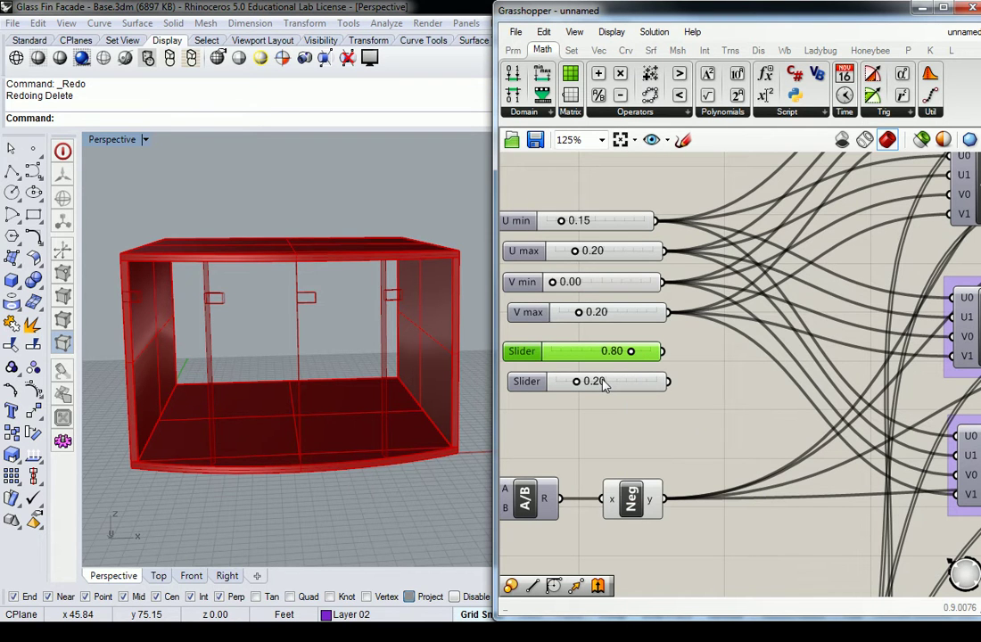
pyautogui.doubleClick(604, 382)
pyautogui.write('1')
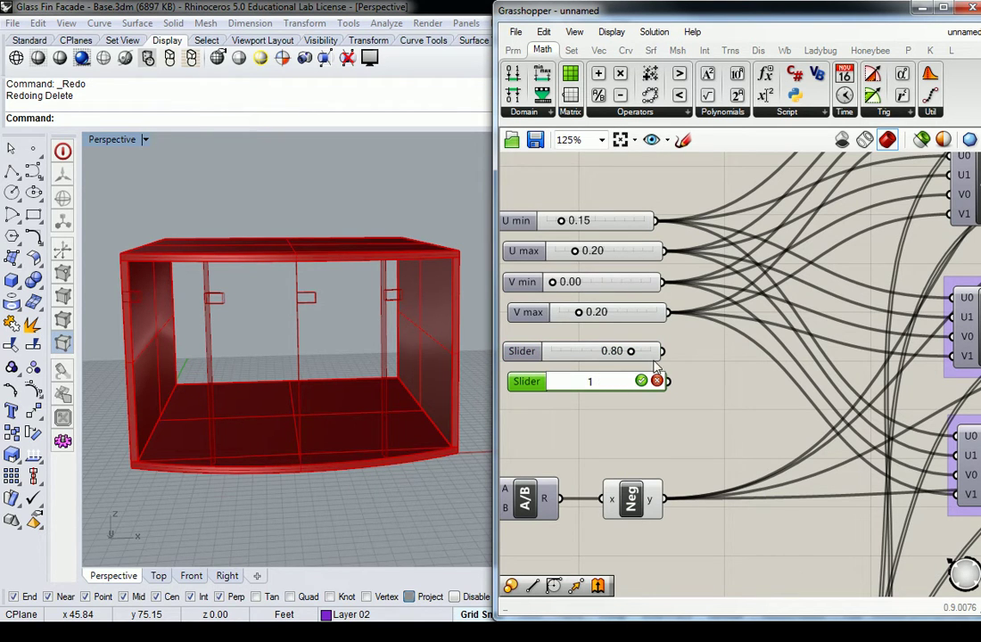
pyautogui.press('Return')
# Step: Wire the 0.80 and 1.00 sliders into Top Right's V0 and V1, then inspect the fin boxes
pyautogui.scroll(-2, 700, 377)
pyautogui.moveTo(700, 377); pyautogui.dragTo(613, 376, button='right')
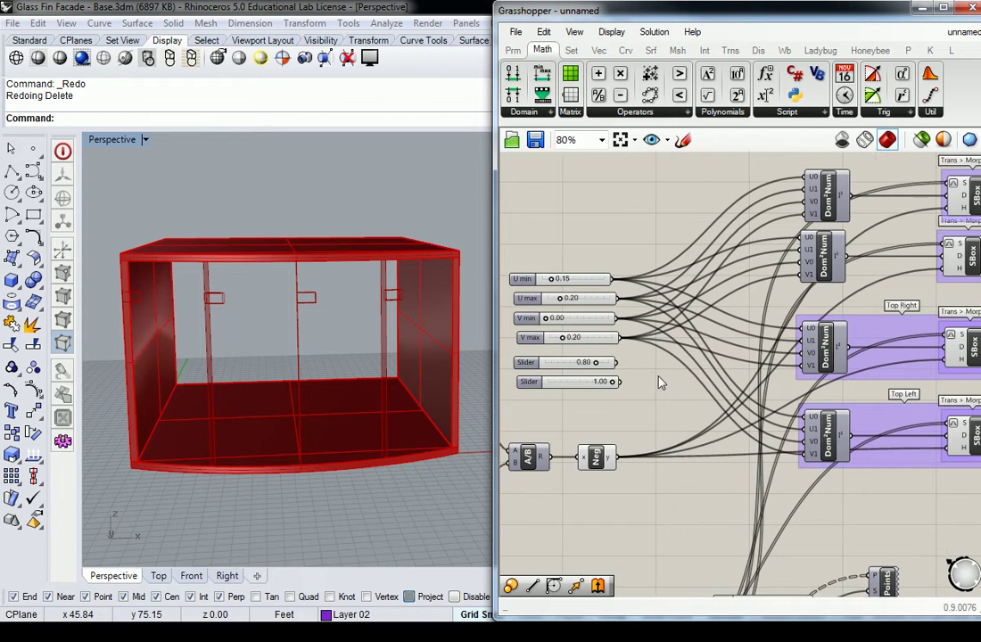
pyautogui.moveTo(572, 361); pyautogui.dragTo(763, 353)
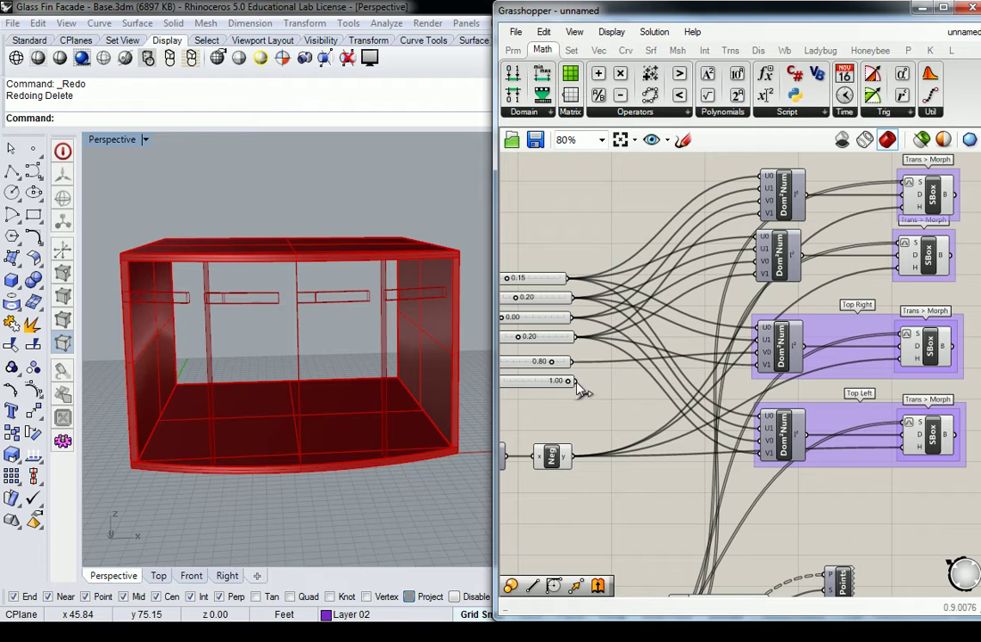
pyautogui.moveTo(574, 381); pyautogui.dragTo(763, 366)
pyautogui.moveTo(351, 306)
pyautogui.mouseDown(button='right')
pyautogui.moveTo(329, 306)
pyautogui.moveTo(339, 304)
pyautogui.mouseUp(button='right')
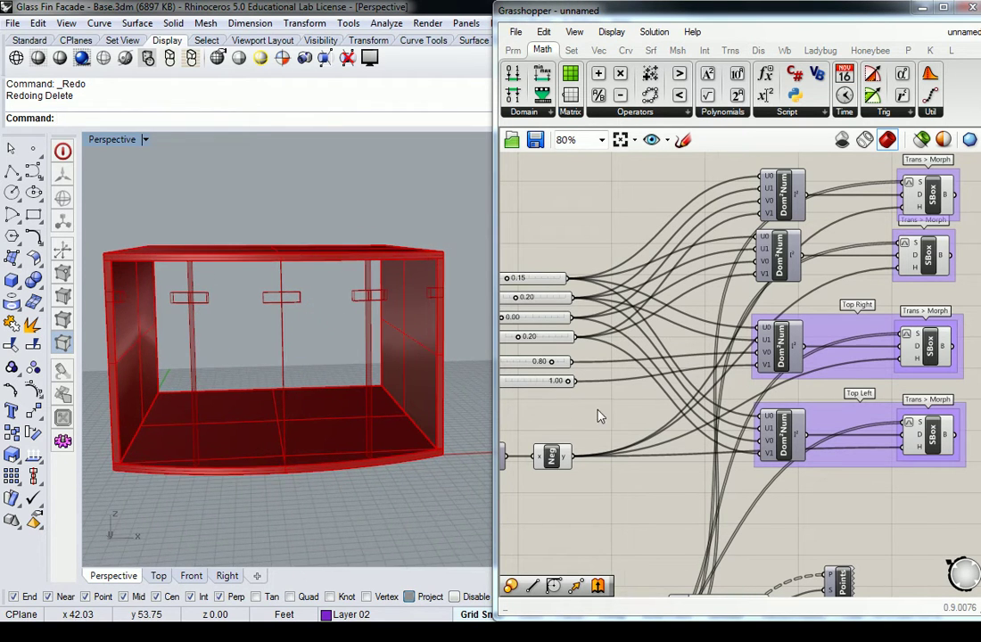
pyautogui.moveTo(514, 351)
pyautogui.mouseDown(button='right')
pyautogui.moveTo(591, 336)
pyautogui.moveTo(669, 382)
pyautogui.mouseUp(button='right')
pyautogui.moveTo(578, 330); pyautogui.dragTo(633, 328, button='right')
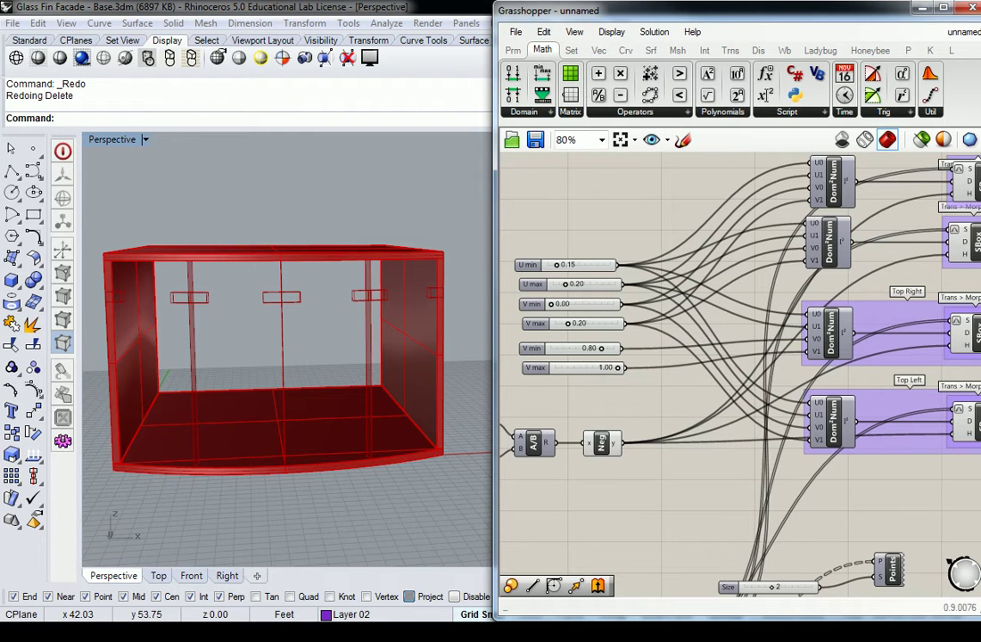
pyautogui.click(968, 430)
pyautogui.moveTo(968, 429); pyautogui.dragTo(878, 403, button='right')
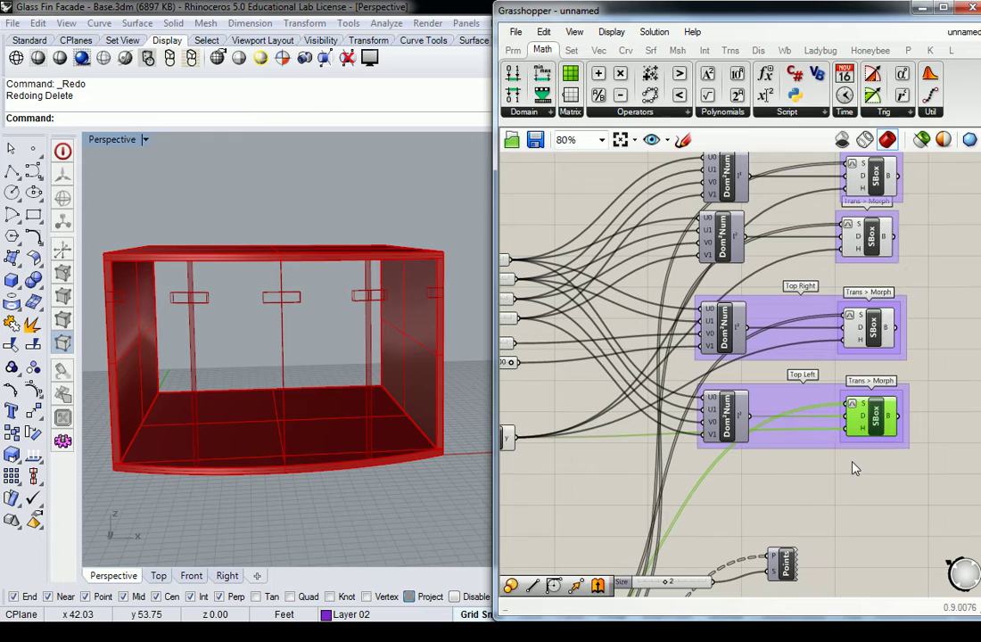
pyautogui.click(871, 323)
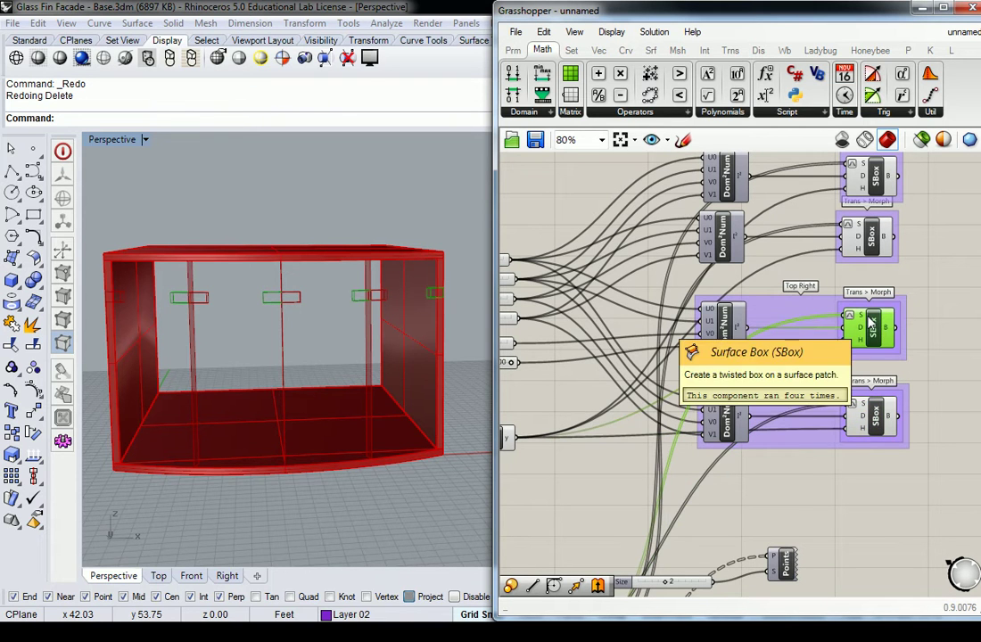
pyautogui.click(874, 415)
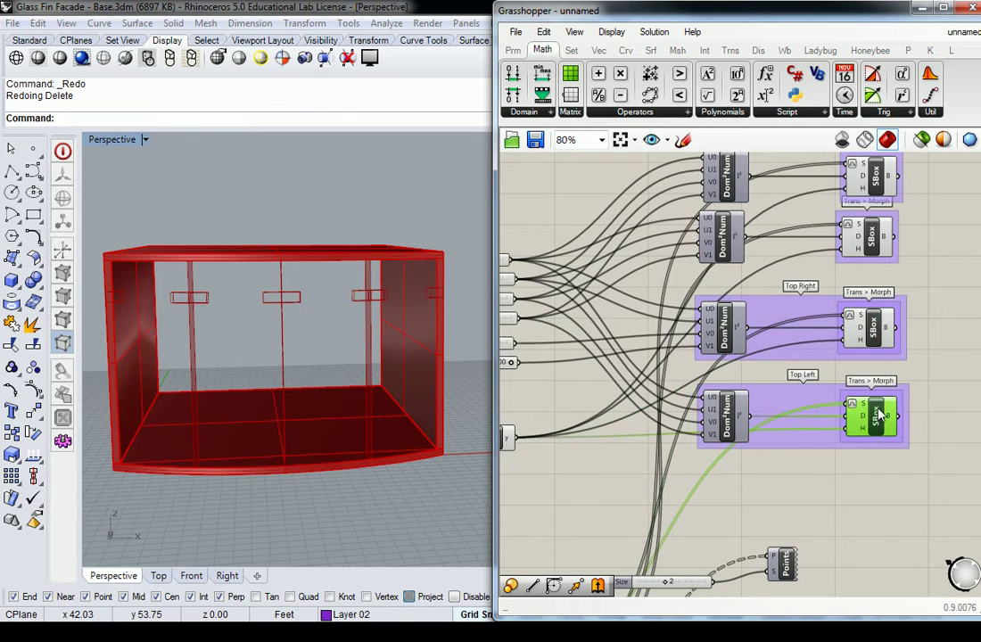
pyautogui.click(873, 327)
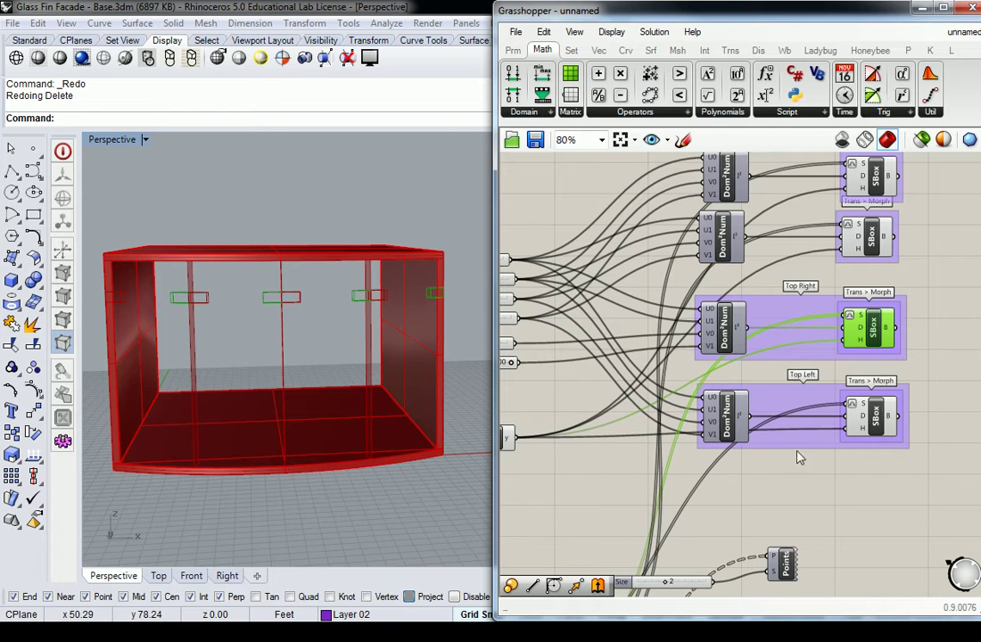
pyautogui.moveTo(838, 450); pyautogui.dragTo(869, 444, button='right')
pyautogui.moveTo(829, 312); pyautogui.dragTo(781, 468, button='right')
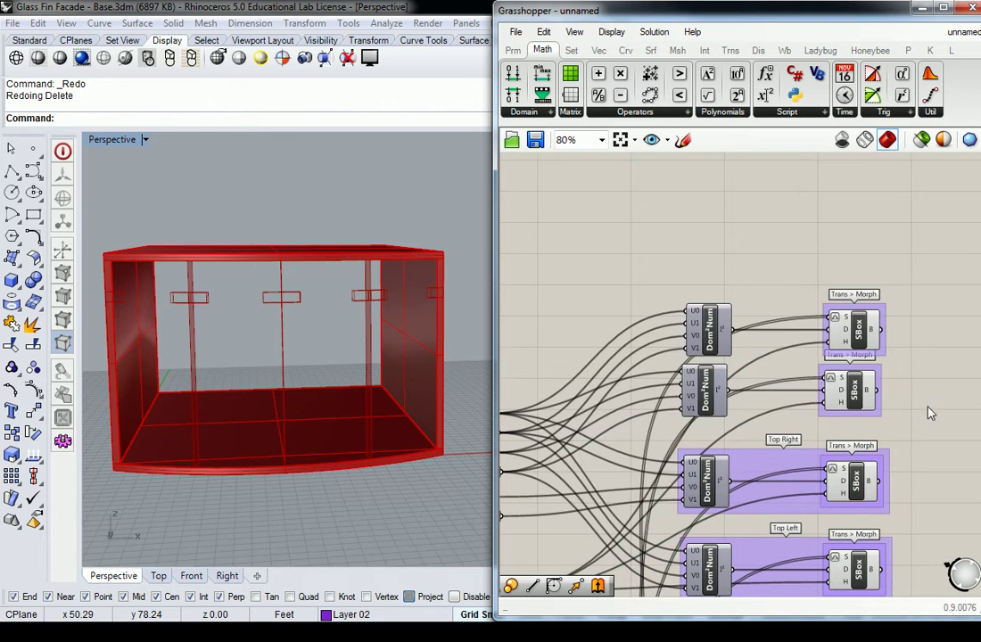
pyautogui.moveTo(905, 419); pyautogui.dragTo(813, 278)
pyautogui.middleClick(850, 309)
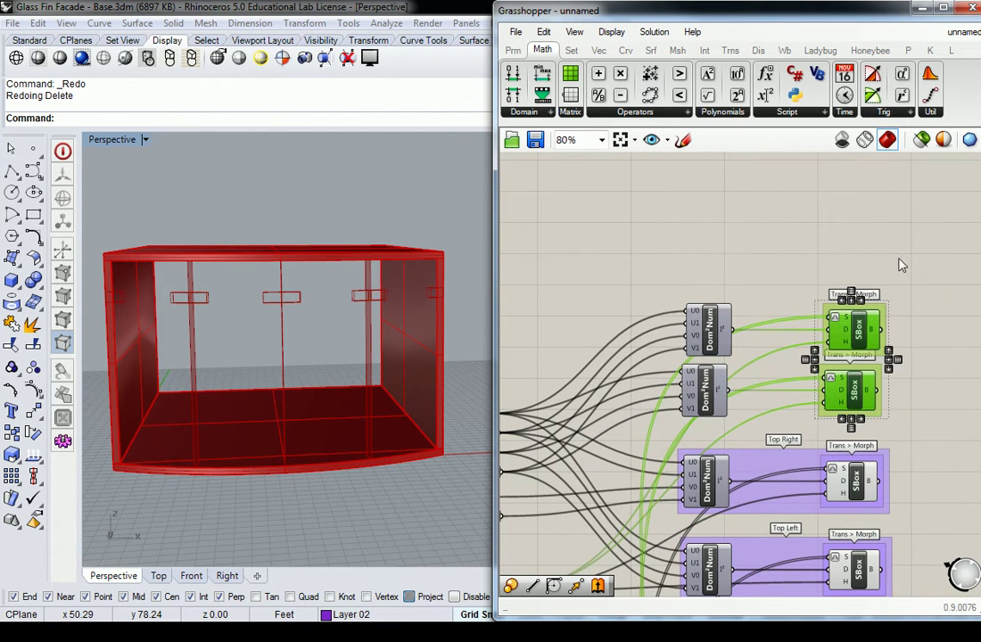
pyautogui.moveTo(892, 540); pyautogui.dragTo(903, 416, button='right')
pyautogui.click(869, 443)
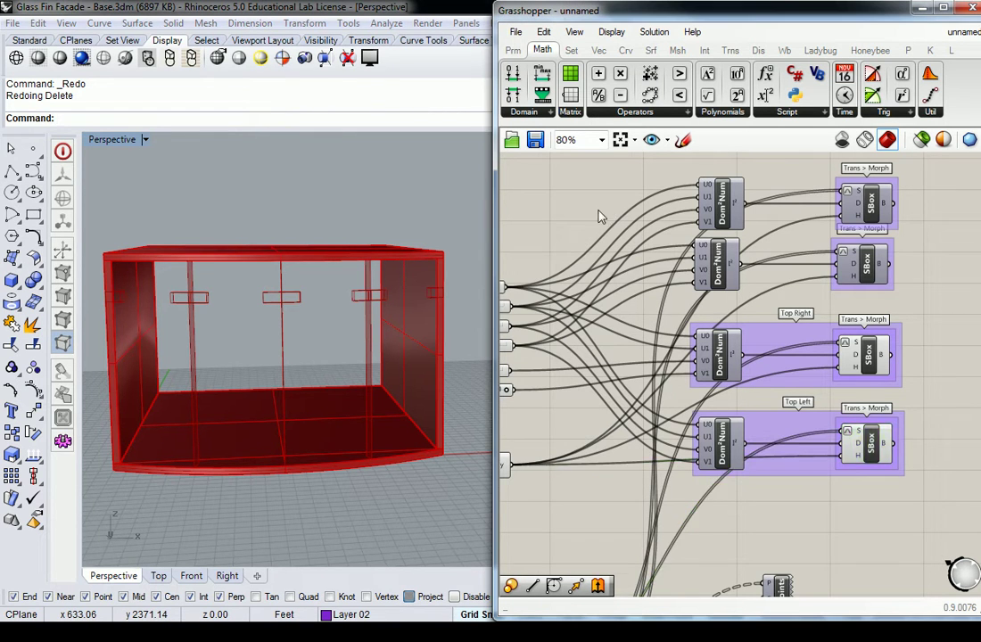
# Step: Move the top Dom²Num/SBox pair further upward
pyautogui.moveTo(580, 221)
pyautogui.mouseDown(button='right')
pyautogui.moveTo(688, 239)
pyautogui.moveTo(681, 246)
pyautogui.mouseUp(button='right')
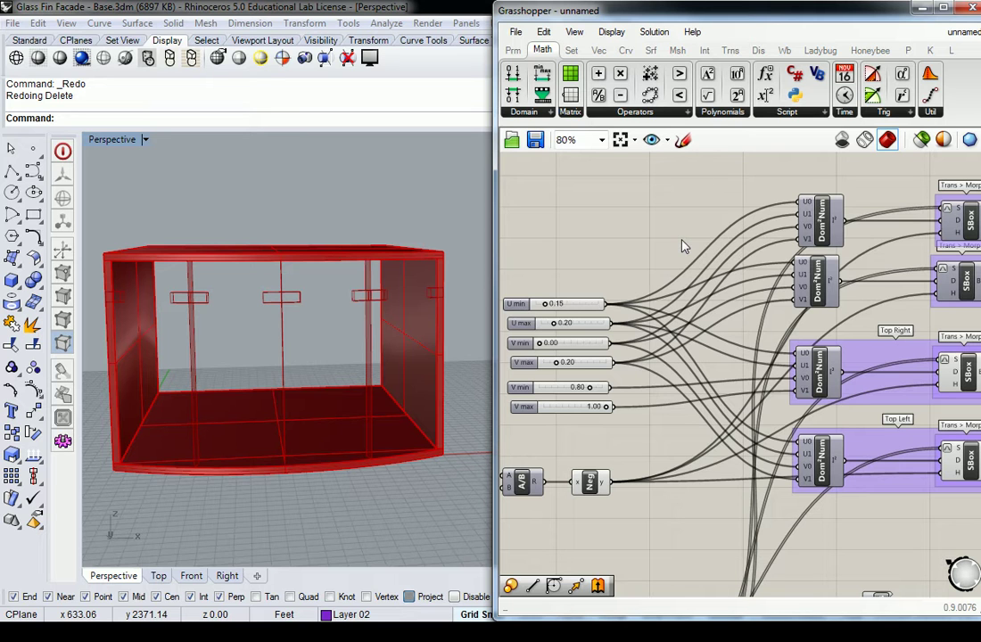
pyautogui.moveTo(702, 235); pyautogui.dragTo(577, 299, button='right')
pyautogui.moveTo(909, 212)
pyautogui.mouseDown()
pyautogui.moveTo(664, 299)
pyautogui.moveTo(698, 250)
pyautogui.mouseUp()
pyautogui.click(785, 303)
# Step: Group the second Dom²Num/SBox pair and name the group 'Bottom Left'
pyautogui.moveTo(881, 297); pyautogui.dragTo(658, 382)
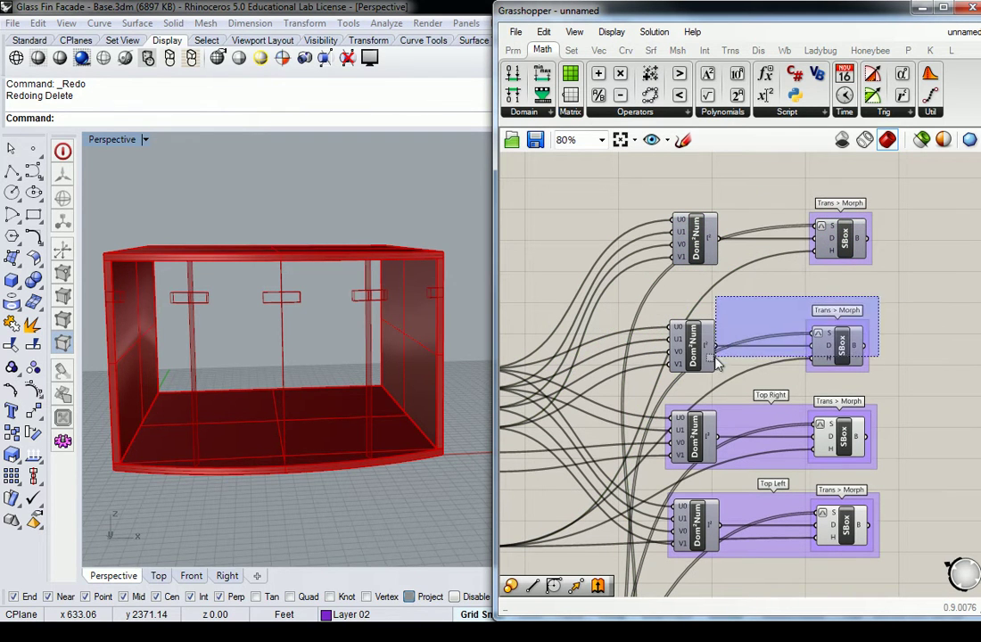
pyautogui.hotkey('ctrl', 'g')
pyautogui.rightClick(772, 321)
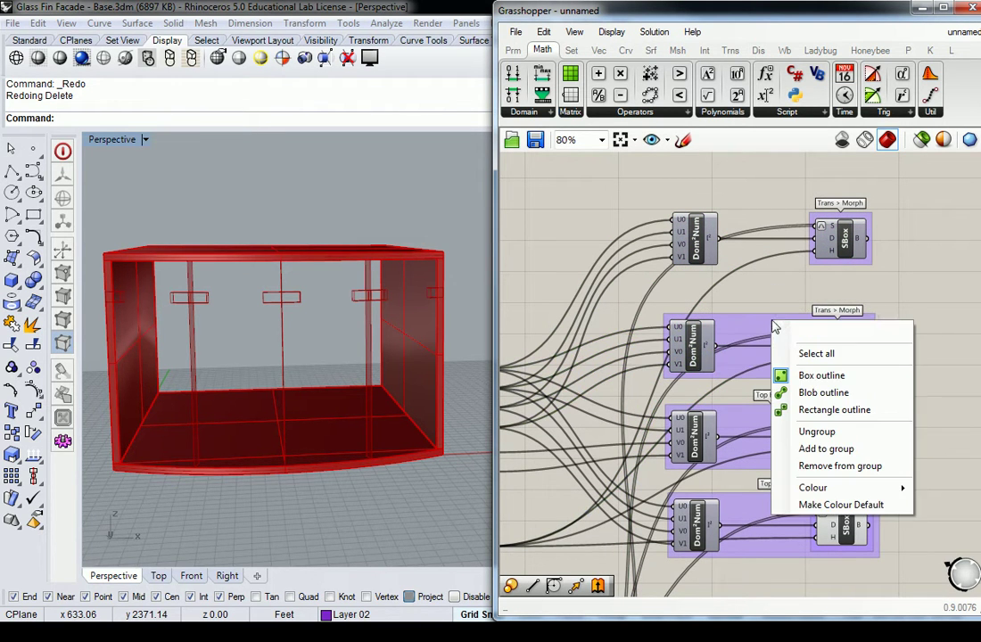
pyautogui.write('Bottom')
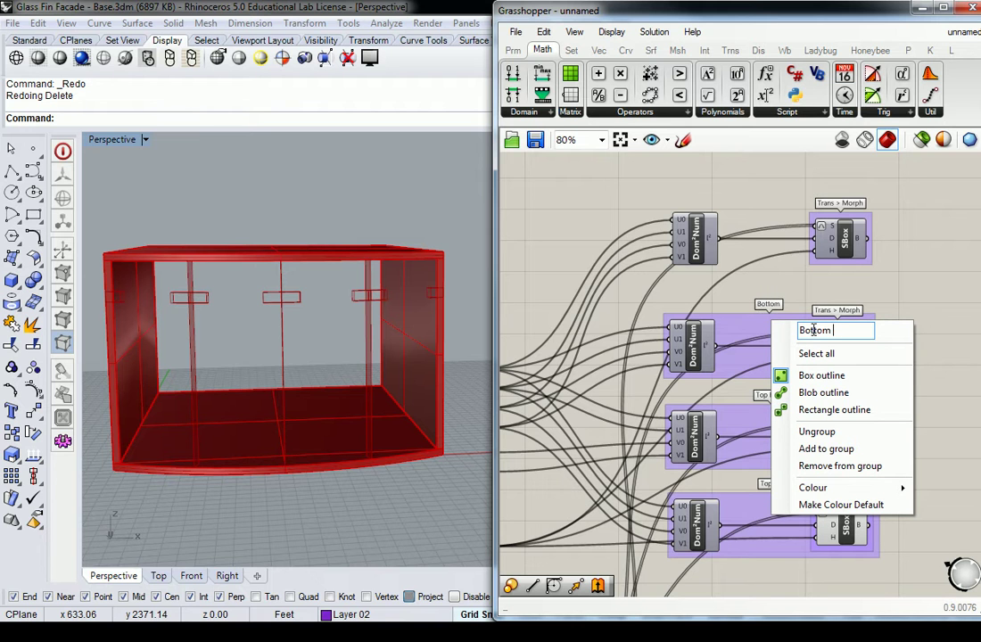
pyautogui.write(' Left')
pyautogui.press('Return')
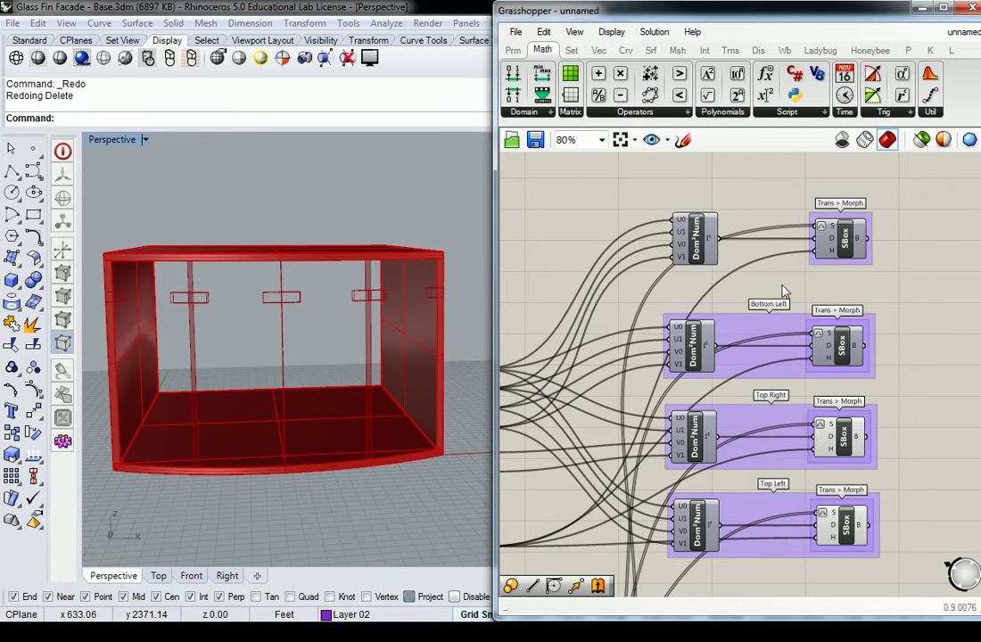
# Step: Select and copy the U min and U max sliders
pyautogui.moveTo(670, 296); pyautogui.dragTo(783, 288, button='right')
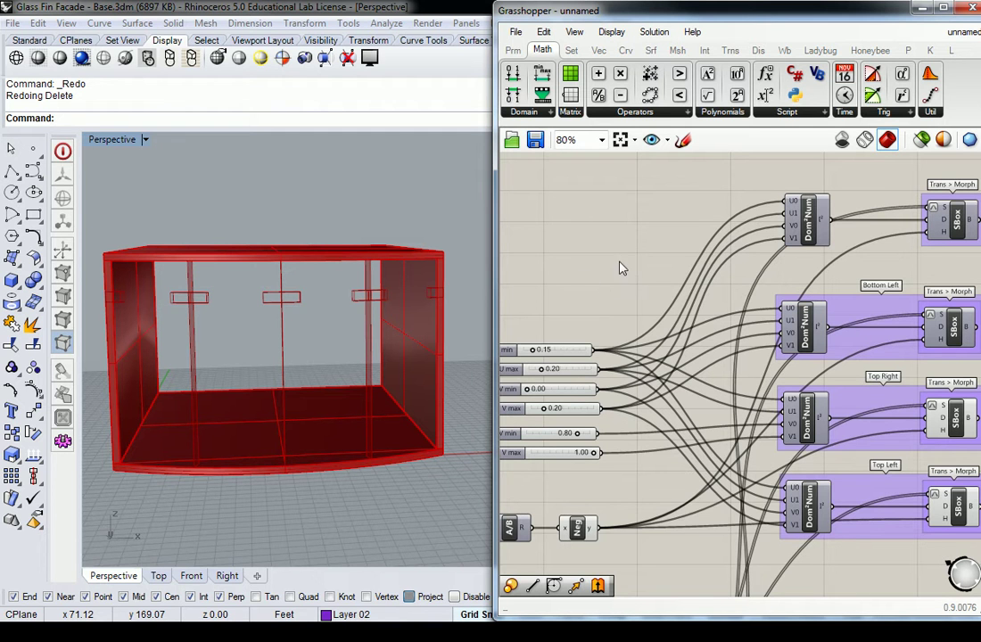
pyautogui.moveTo(619, 269)
pyautogui.mouseDown(button='right')
pyautogui.moveTo(641, 300)
pyautogui.moveTo(637, 272)
pyautogui.moveTo(628, 291)
pyautogui.mouseUp(button='right')
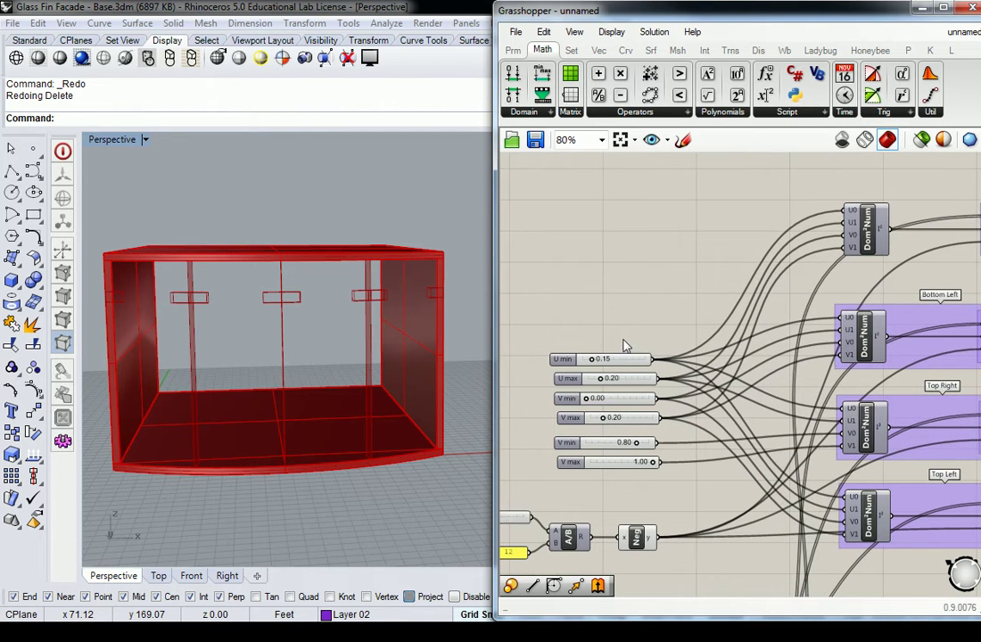
pyautogui.moveTo(628, 343)
pyautogui.mouseDown()
pyautogui.moveTo(593, 388)
pyautogui.moveTo(603, 329)
pyautogui.mouseUp()
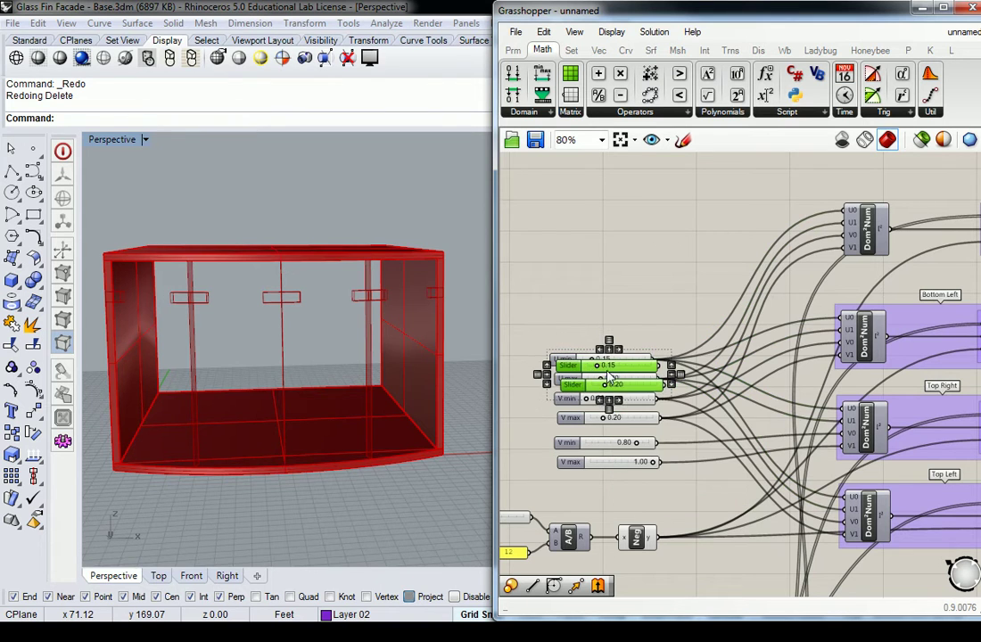
# Step: Place the copied sliders above U min and set their values to 0.80 and 0.85
pyautogui.click(614, 301)
pyautogui.scroll(3, 610, 325)
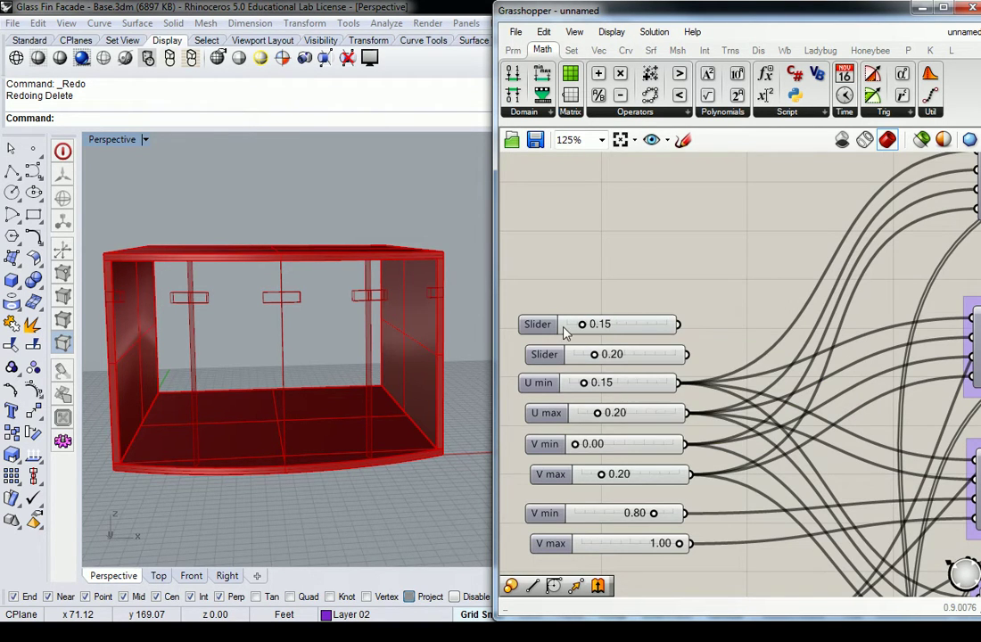
pyautogui.click(606, 328)
pyautogui.doubleClick(606, 328)
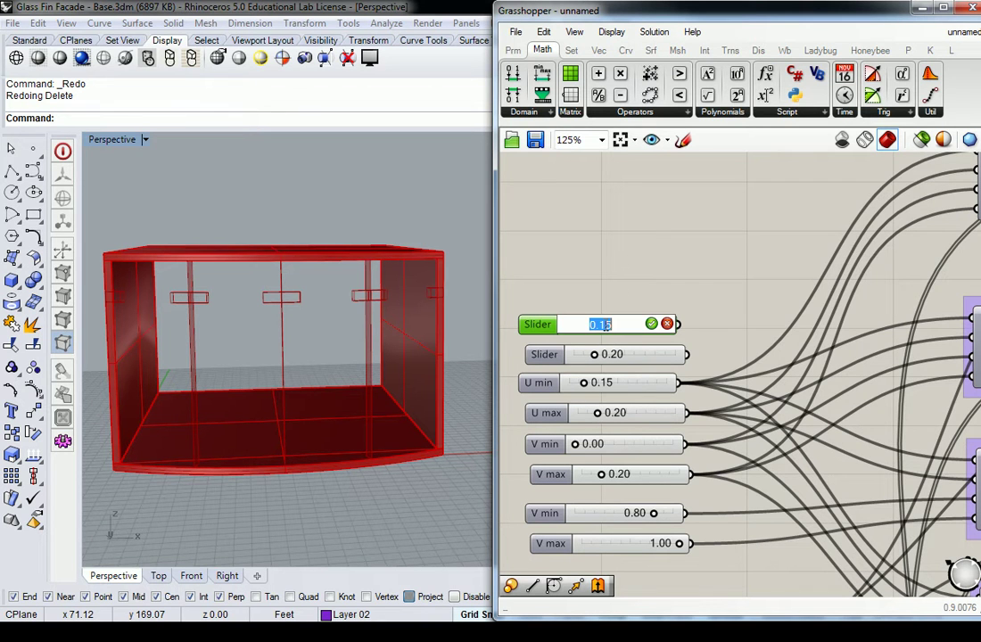
pyautogui.press('BackSpace')
pyautogui.write('.8')
pyautogui.press('Return')
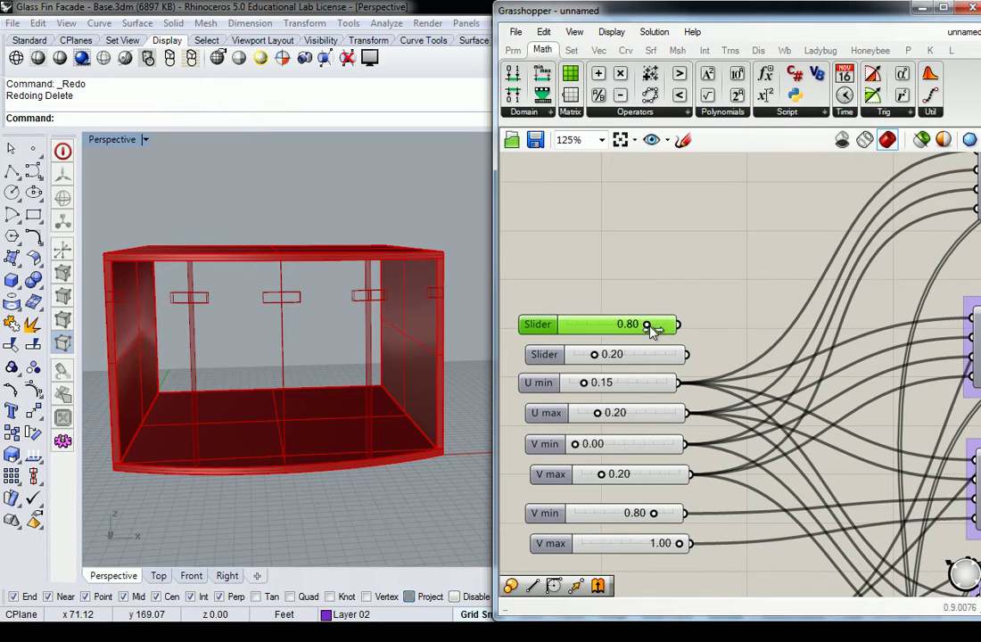
pyautogui.doubleClick(615, 355)
pyautogui.write('.8')
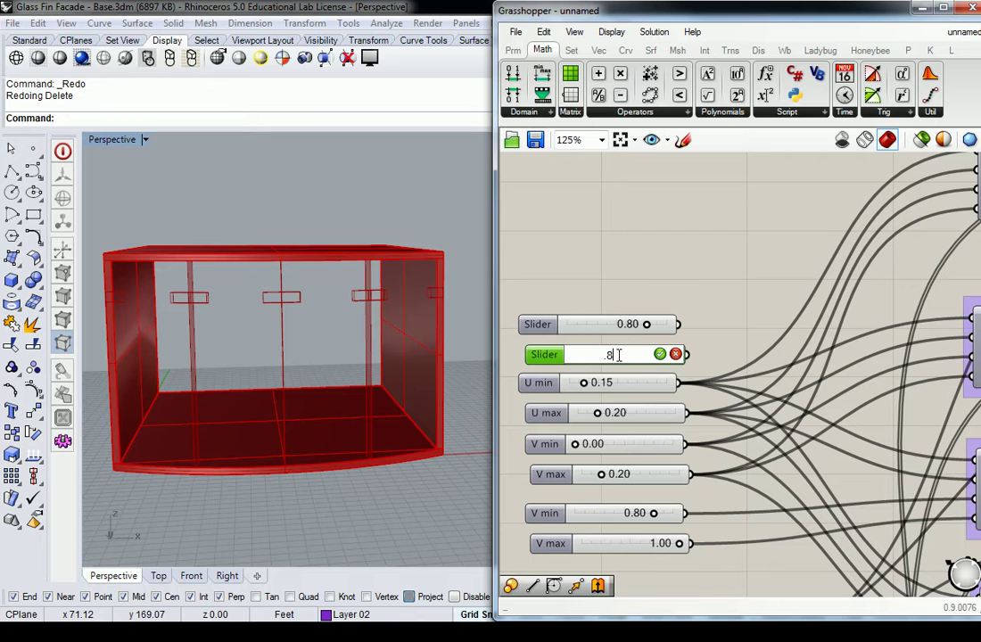
pyautogui.write('5')
pyautogui.click(659, 355)
pyautogui.click(624, 272)
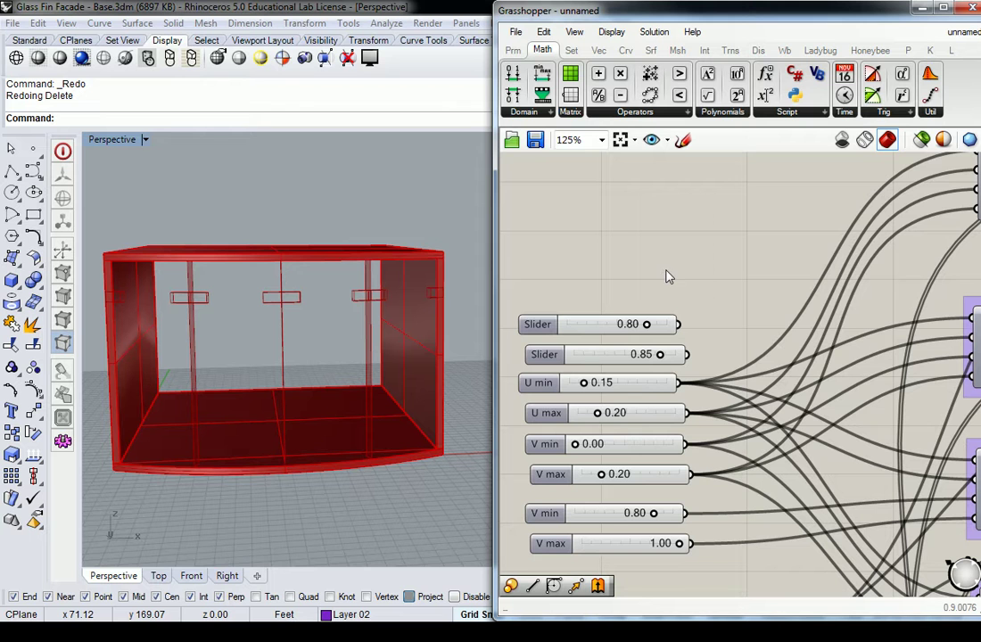
pyautogui.scroll(-2, 668, 271)
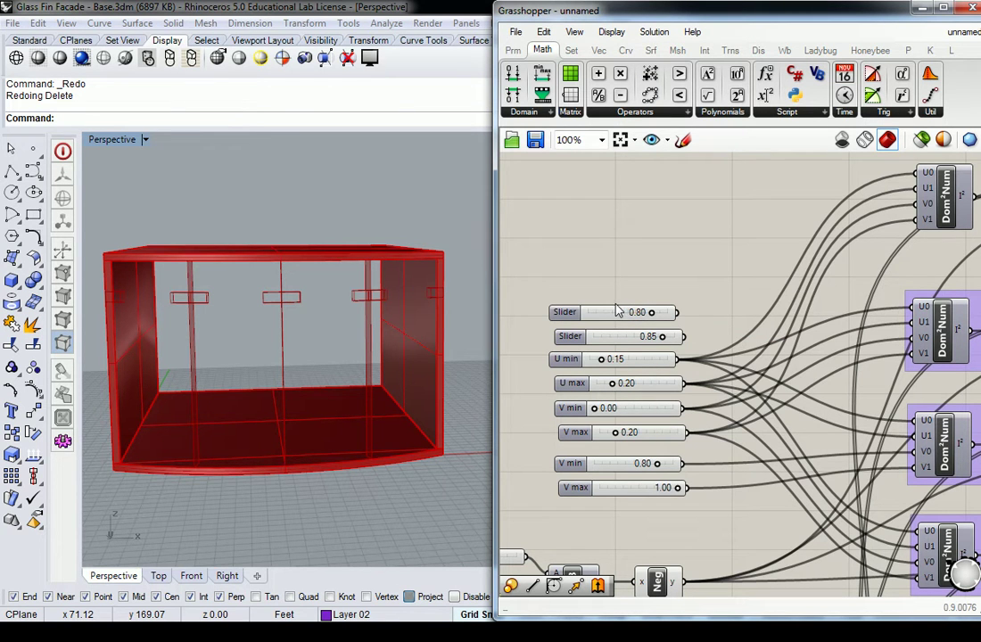
# Step: Wire the 0.80 and 0.85 sliders into Bottom Left's U0 and U1, then preview its boxes
pyautogui.scroll(-2, 628, 267)
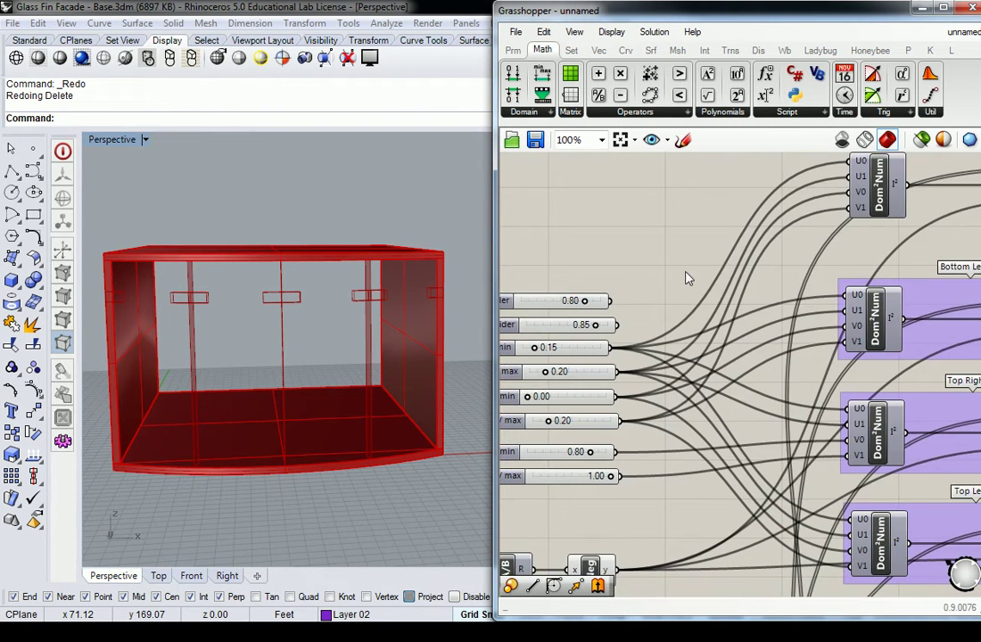
pyautogui.scroll(-1, 696, 276)
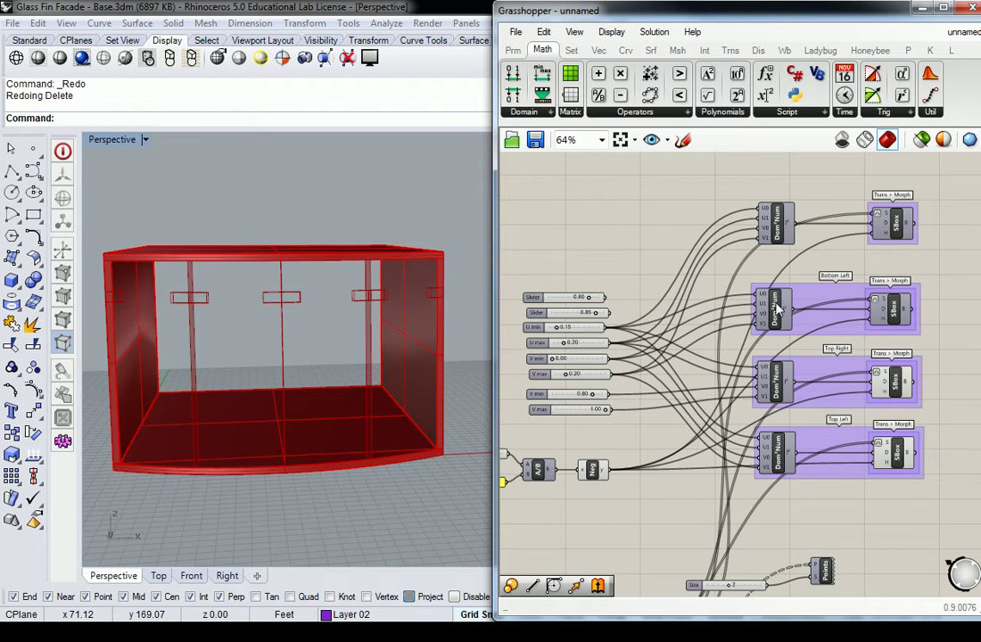
pyautogui.scroll(1, 678, 294)
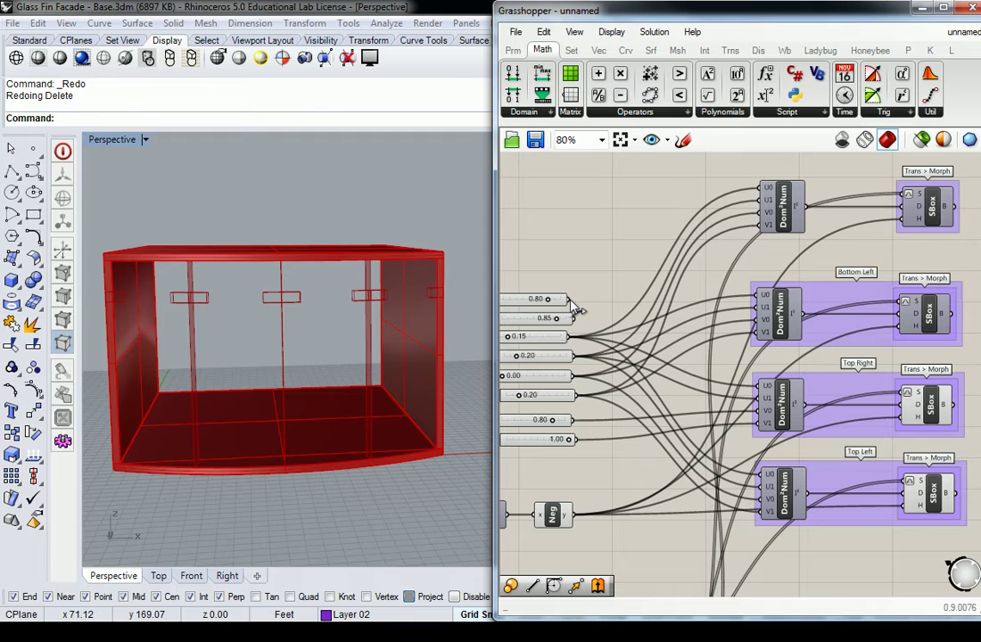
pyautogui.moveTo(570, 304); pyautogui.dragTo(758, 295)
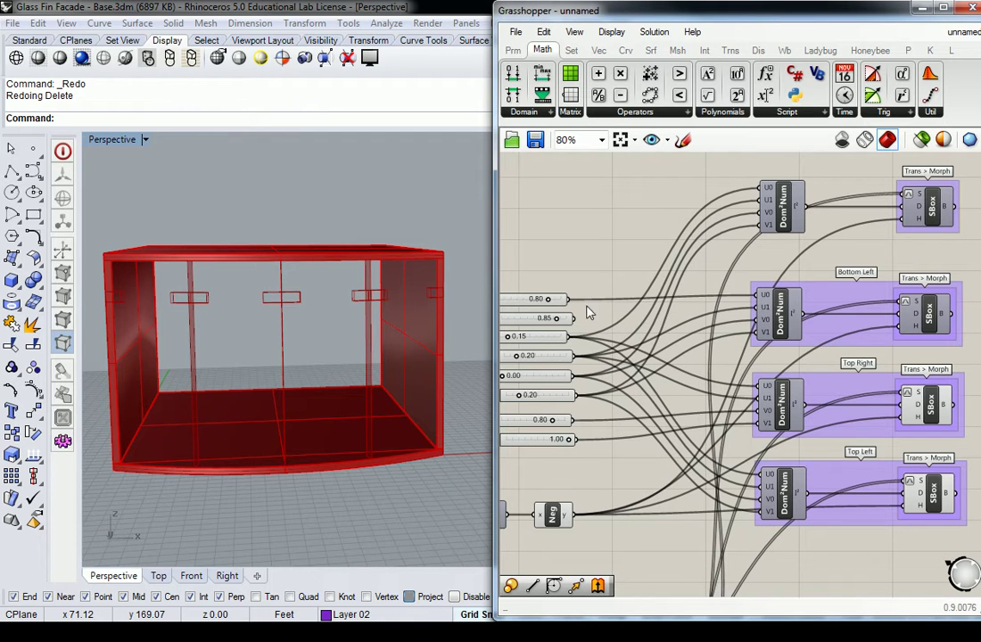
pyautogui.moveTo(562, 319); pyautogui.dragTo(757, 314)
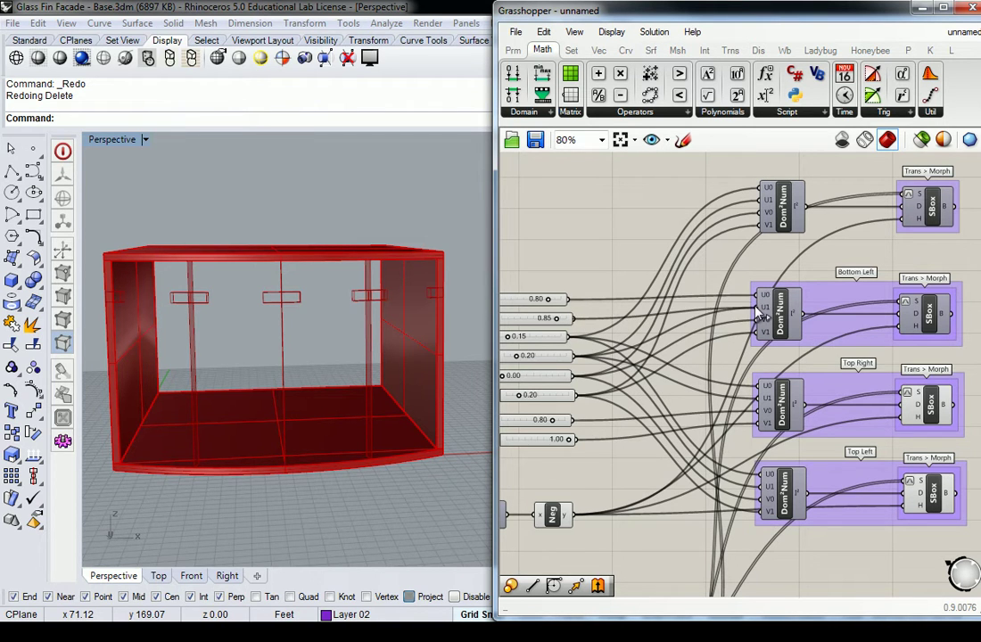
pyautogui.click(927, 312)
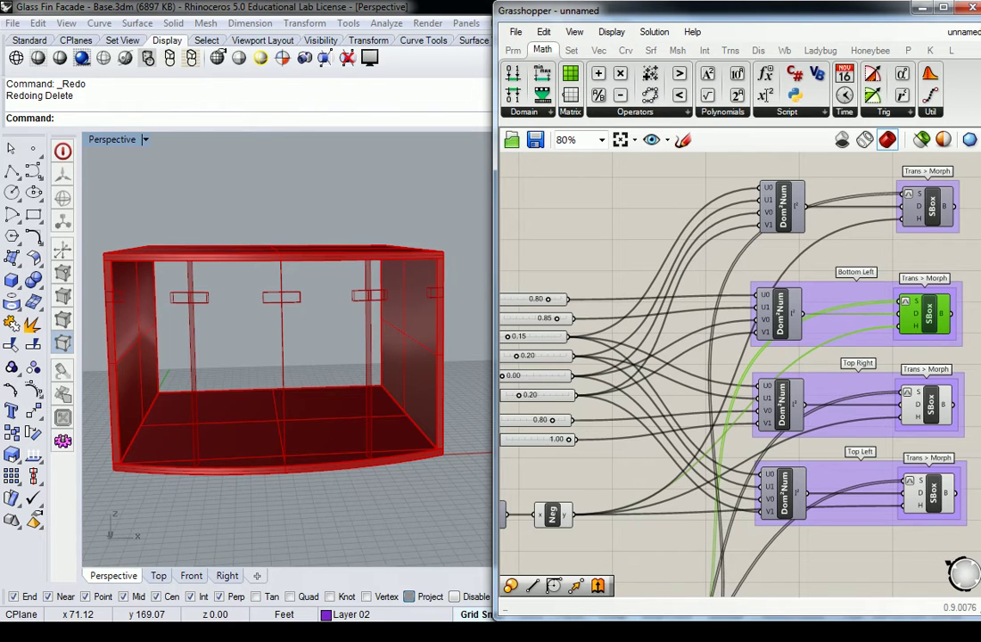
pyautogui.moveTo(687, 236); pyautogui.dragTo(673, 243, button='right')
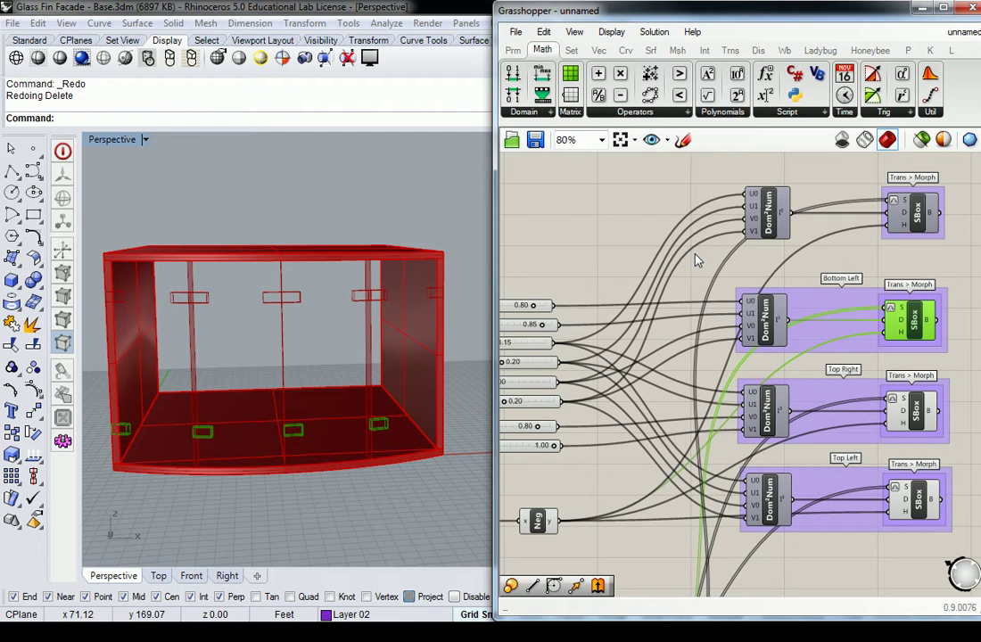
# Step: Group the top Dom²Num and SBox and name the group 'Bottom Right'
pyautogui.click(697, 260)
pyautogui.moveTo(636, 220); pyautogui.dragTo(628, 245, button='right')
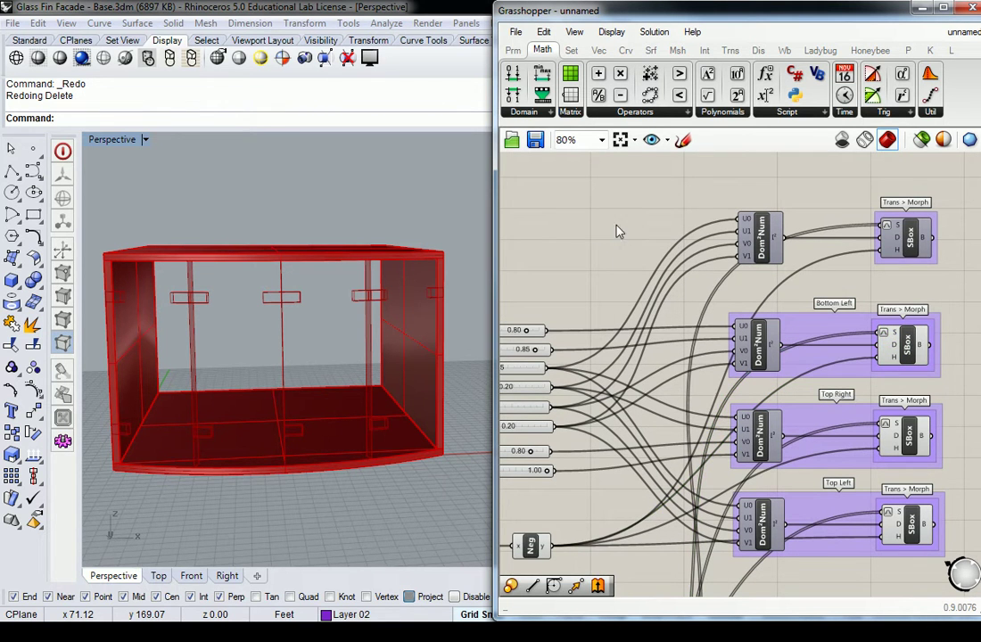
pyautogui.click(905, 237)
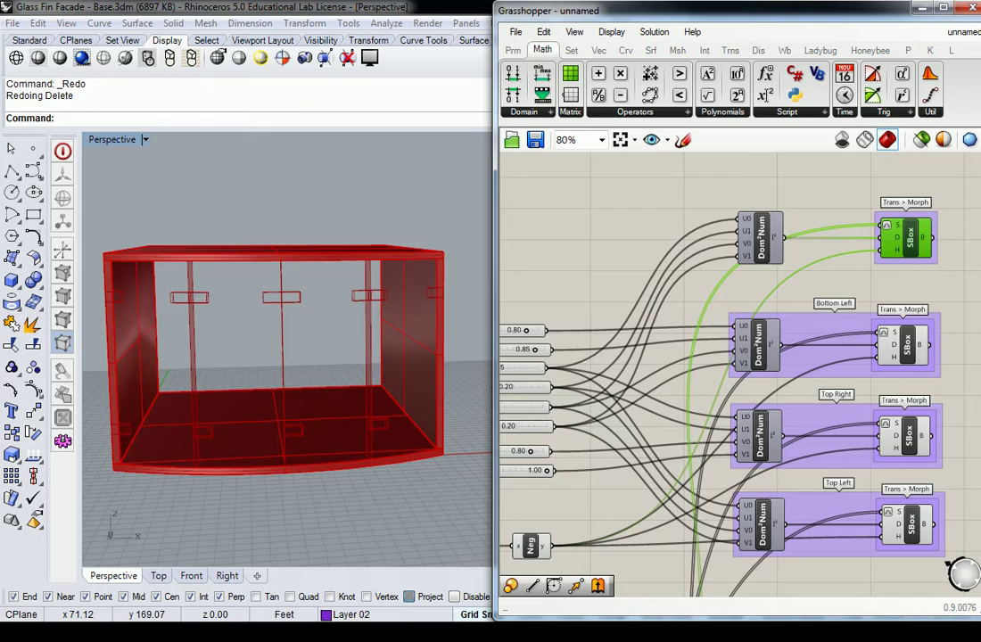
pyautogui.click(853, 187)
pyautogui.moveTo(940, 178); pyautogui.dragTo(869, 191, button='right')
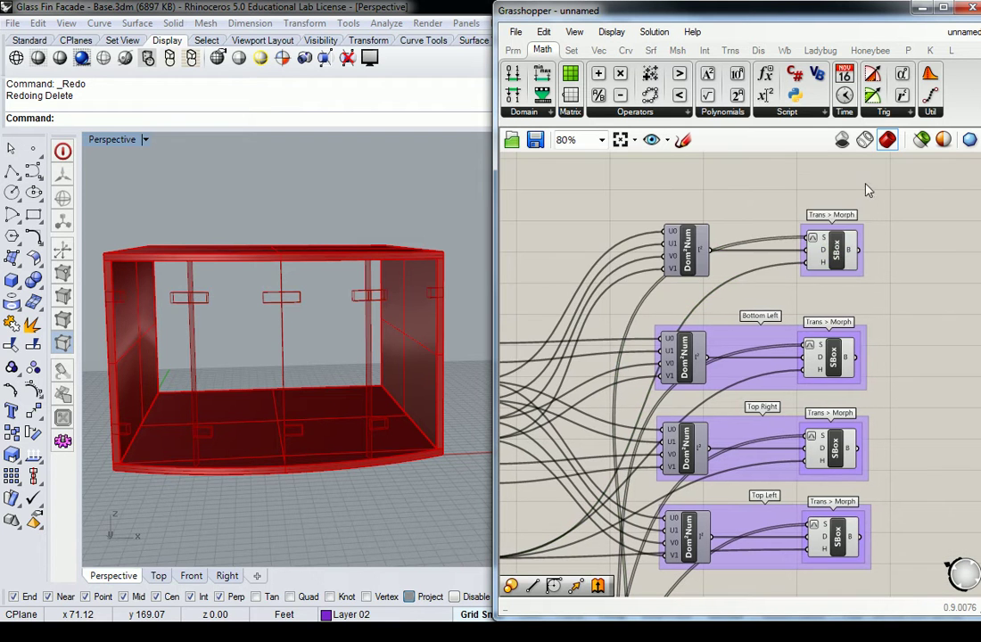
pyautogui.moveTo(869, 190); pyautogui.dragTo(634, 285)
pyautogui.hotkey('ctrl', 'g')
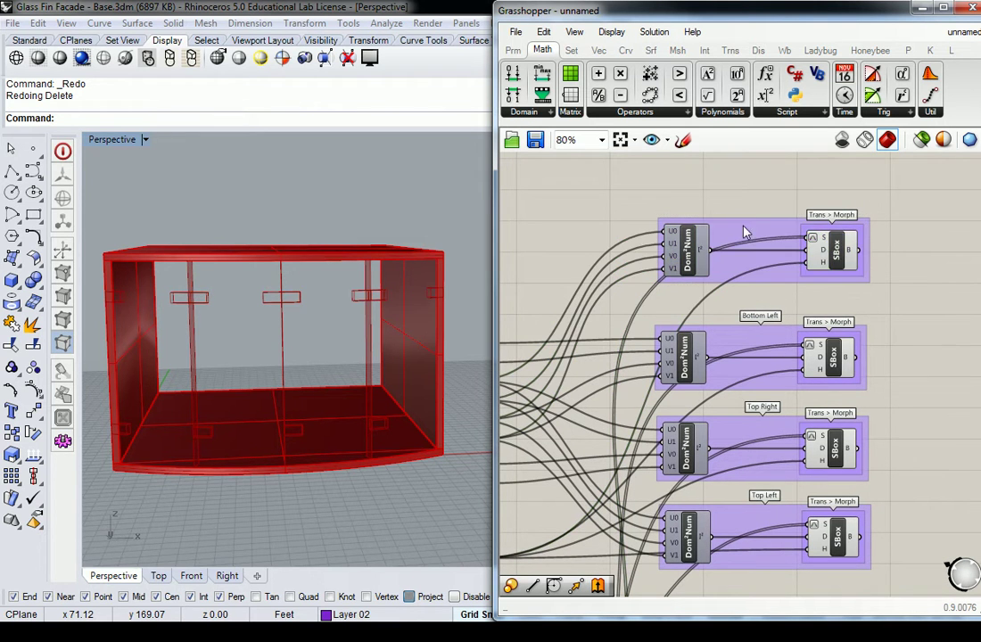
pyautogui.rightClick(745, 229)
pyautogui.write('Bottom')
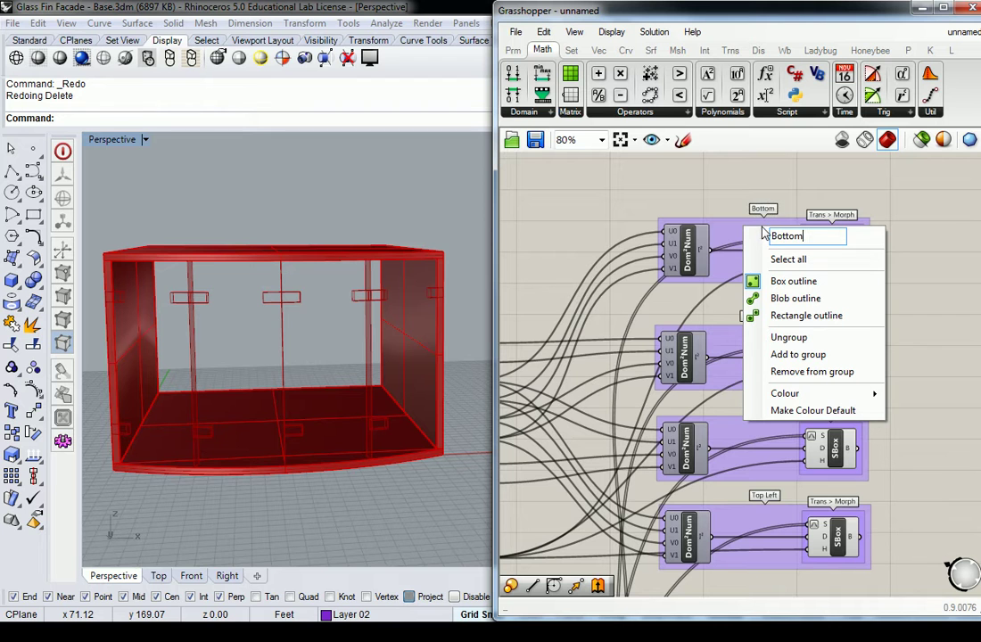
pyautogui.write(' Right')
pyautogui.press('Return')
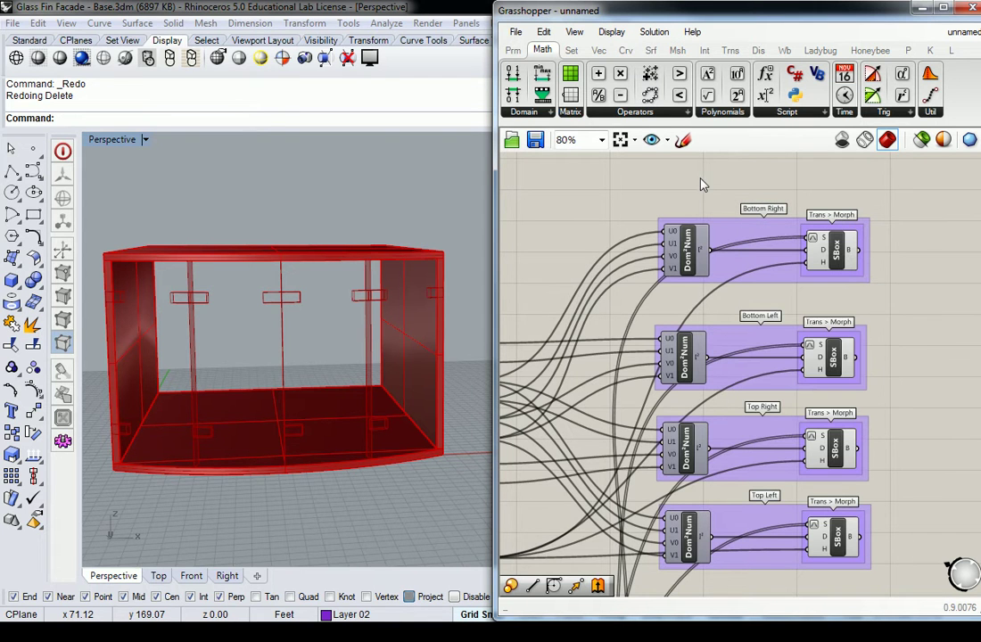
pyautogui.moveTo(692, 188); pyautogui.dragTo(723, 189, button='right')
pyautogui.moveTo(361, 339); pyautogui.dragTo(370, 367, button='right')
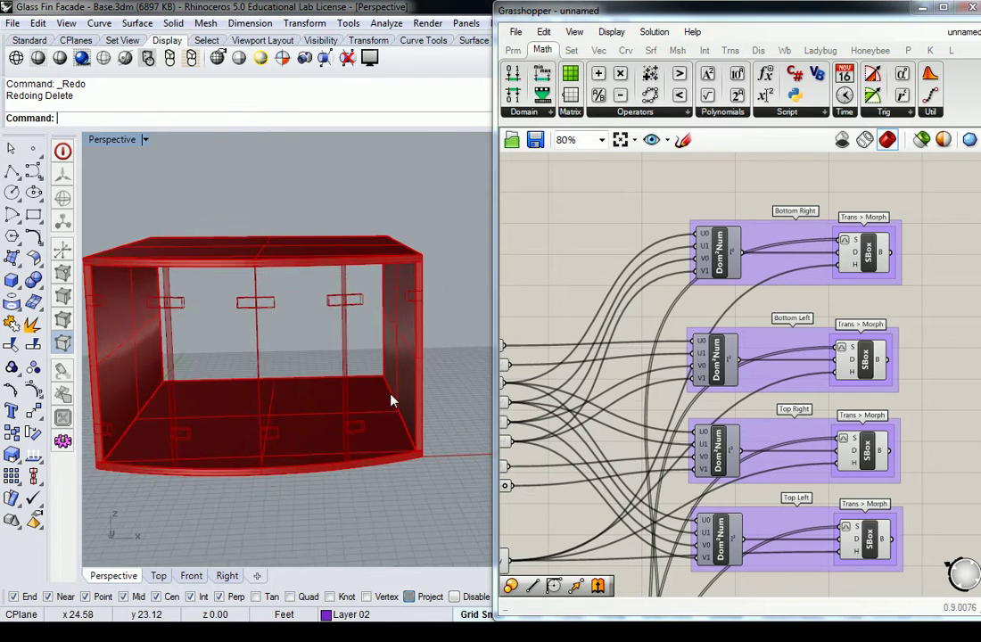
pyautogui.moveTo(565, 243); pyautogui.dragTo(654, 237, button='right')
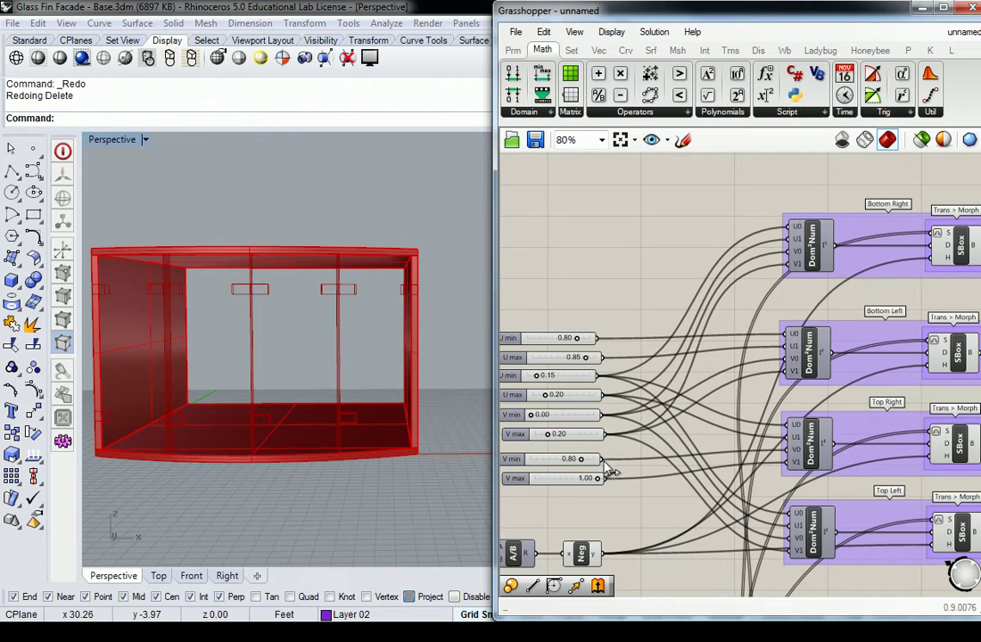
# Step: Wire the V min and 0.80 sliders into Bottom Right's Dom²Num, then check its box preview
pyautogui.moveTo(605, 460); pyautogui.dragTo(789, 264)
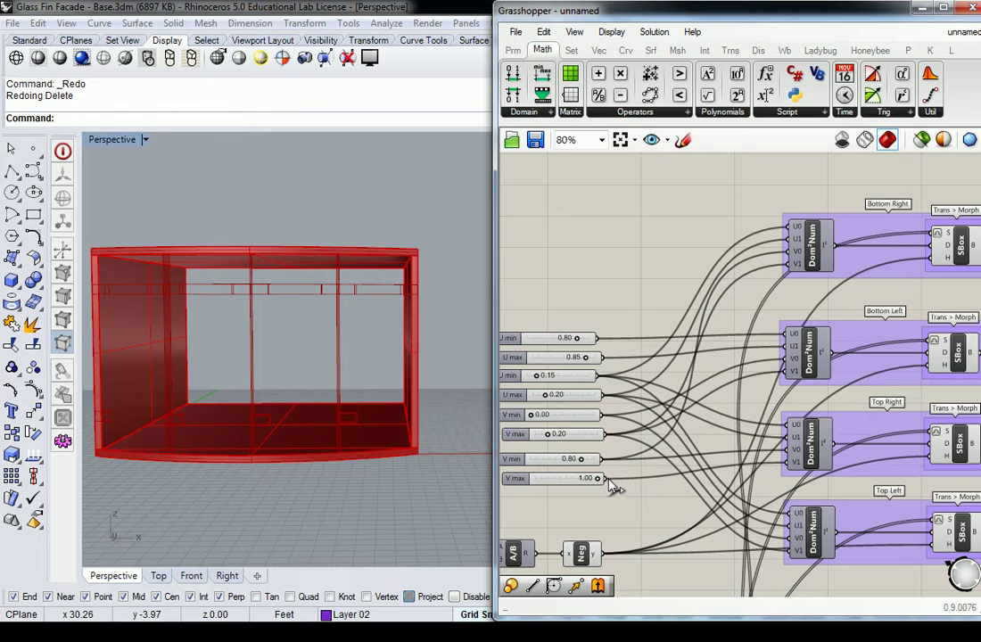
pyautogui.moveTo(604, 477); pyautogui.dragTo(789, 264)
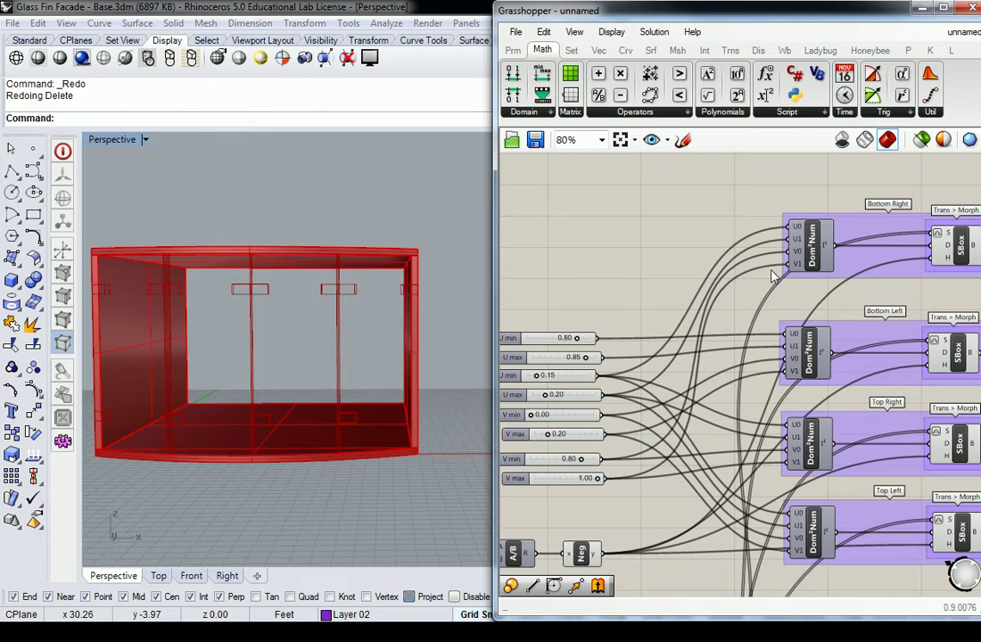
pyautogui.click(951, 249)
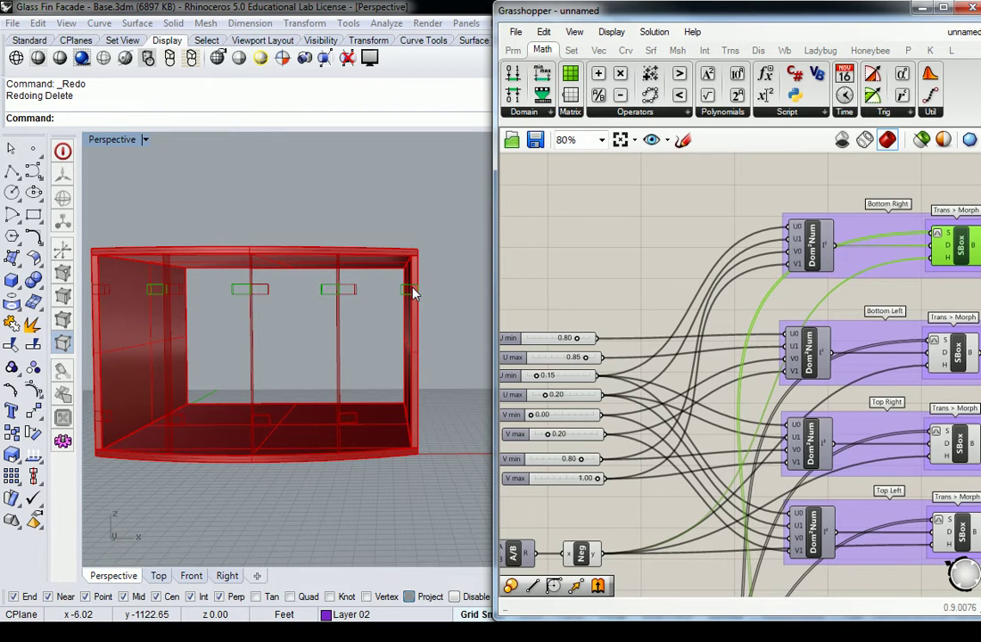
pyautogui.click(553, 286)
pyautogui.moveTo(591, 302); pyautogui.dragTo(573, 326, button='right')
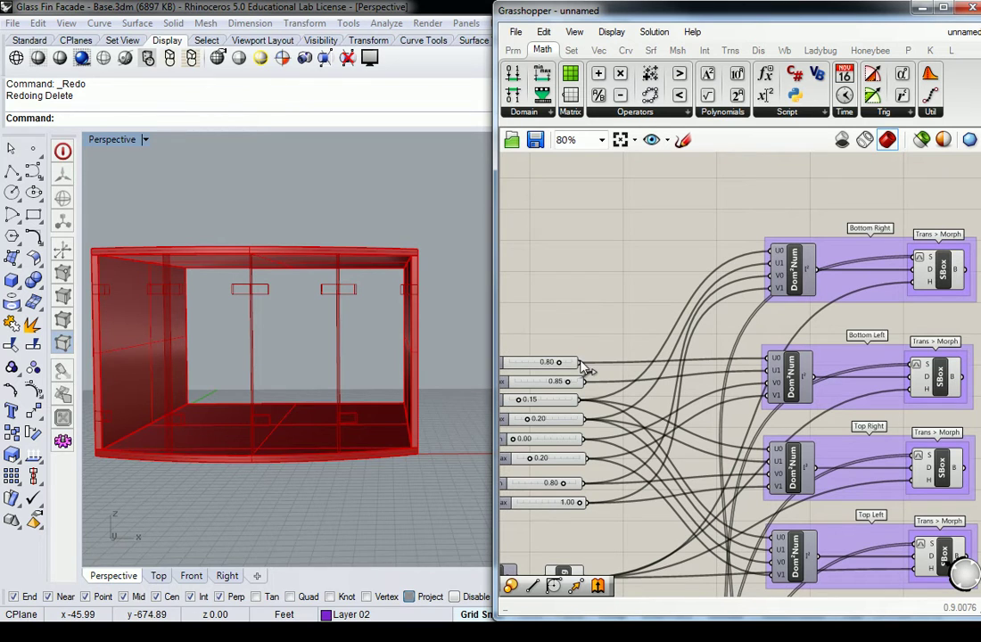
pyautogui.moveTo(581, 362); pyautogui.dragTo(767, 259)
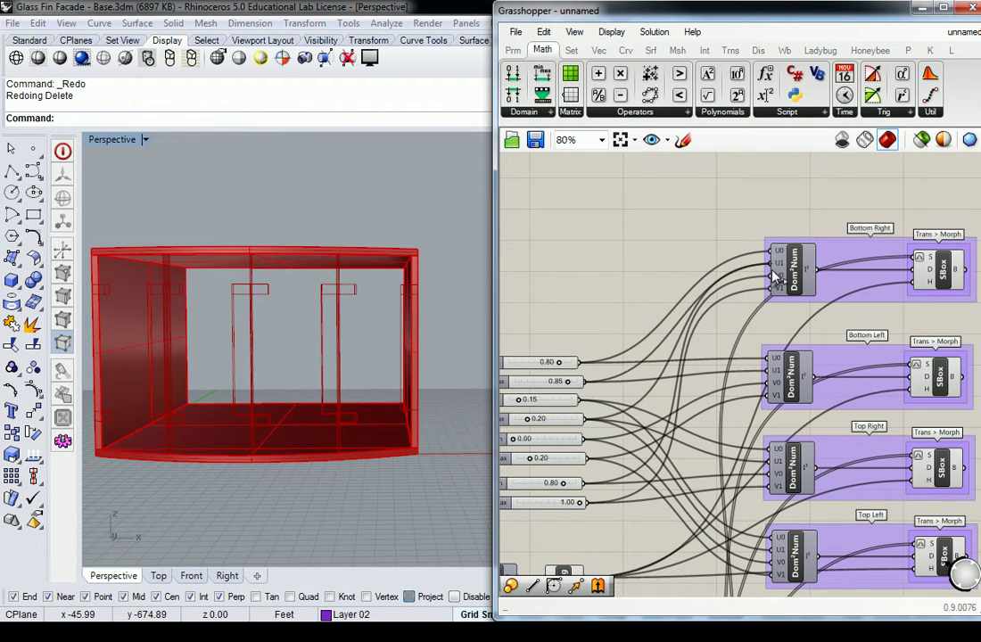
pyautogui.click(941, 268)
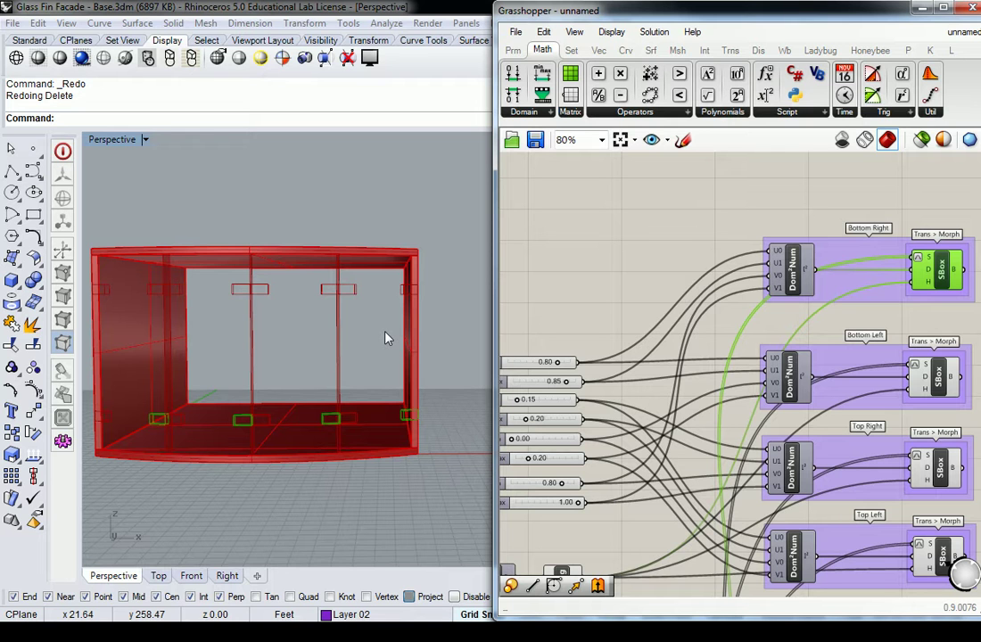
pyautogui.scroll(-2, 733, 268)
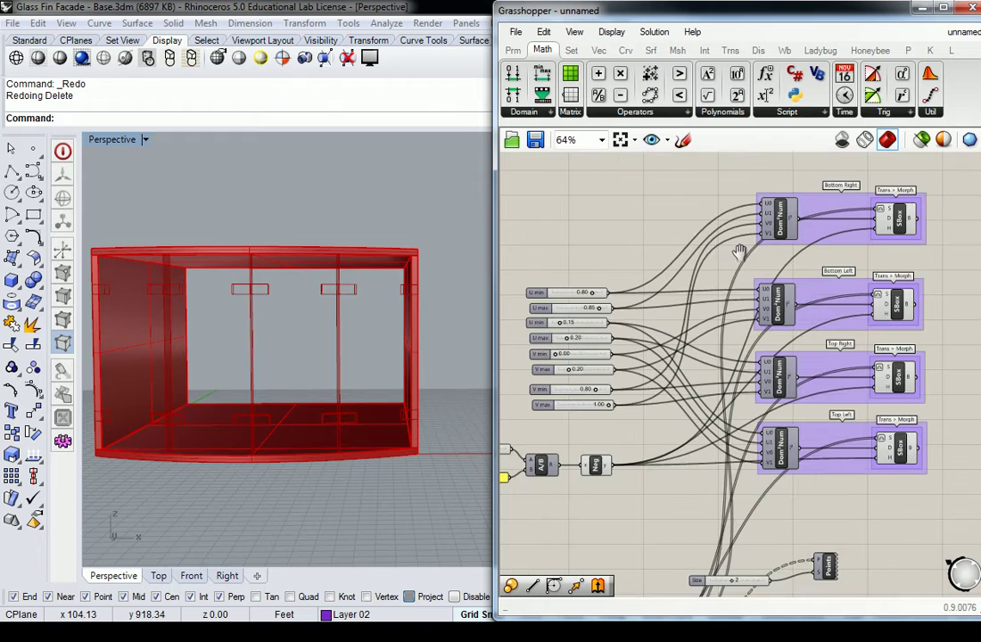
pyautogui.moveTo(733, 281); pyautogui.dragTo(722, 303, button='right')
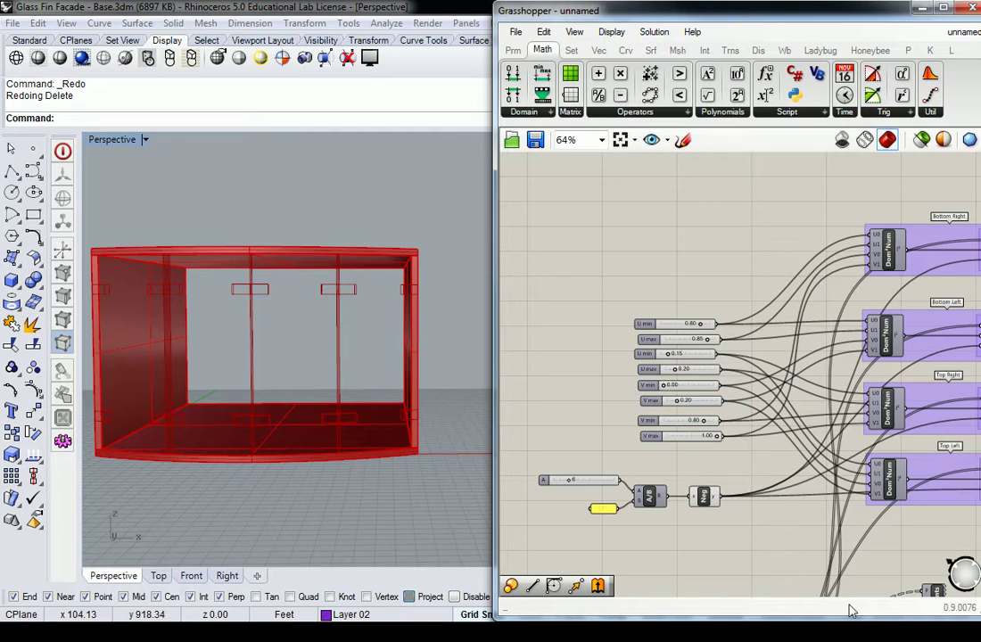
pyautogui.moveTo(740, 274); pyautogui.dragTo(685, 218, button='right')
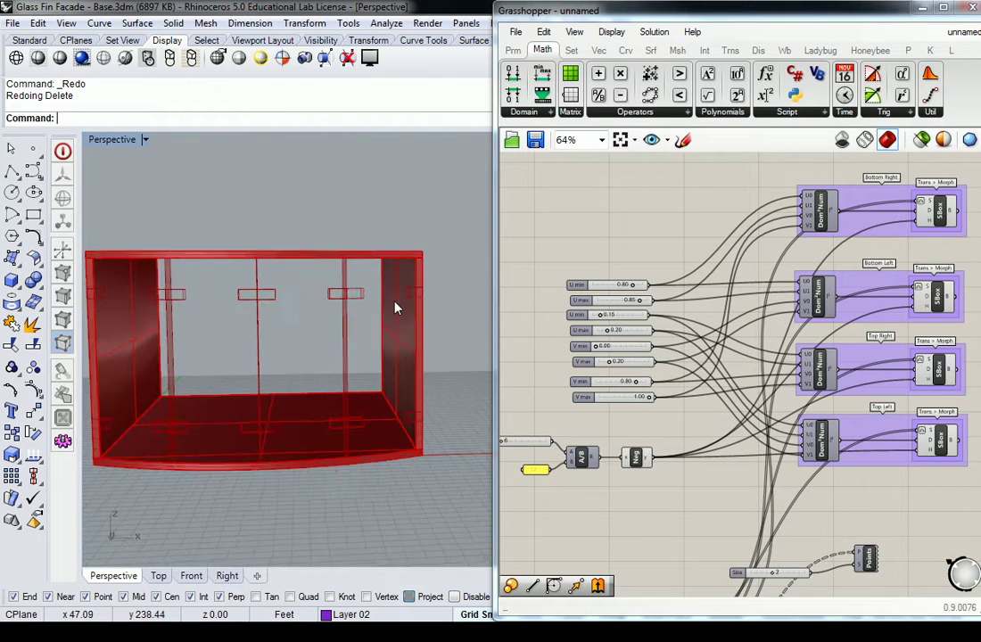
pyautogui.scroll(3, 393, 300)
pyautogui.scroll(2, 390, 300)
pyautogui.moveTo(241, 280)
pyautogui.mouseDown(button='right')
pyautogui.moveTo(265, 307)
pyautogui.moveTo(234, 315)
pyautogui.moveTo(418, 287)
pyautogui.moveTo(377, 296)
pyautogui.moveTo(323, 258)
pyautogui.mouseUp(button='right')
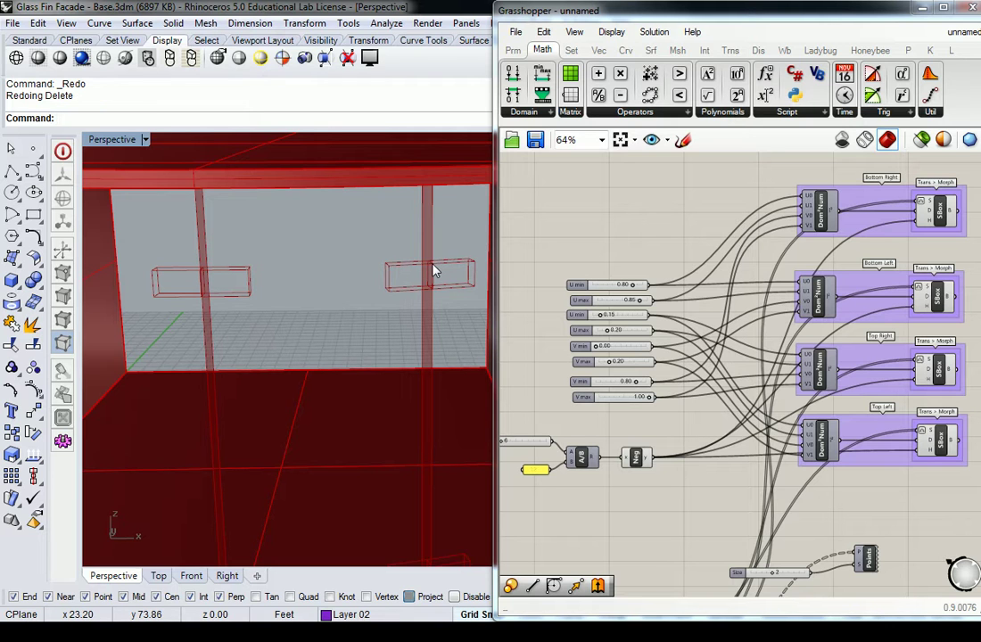
pyautogui.moveTo(433, 271)
pyautogui.mouseDown(button='right')
pyautogui.moveTo(423, 291)
pyautogui.moveTo(409, 280)
pyautogui.moveTo(390, 197)
pyautogui.mouseUp(button='right')
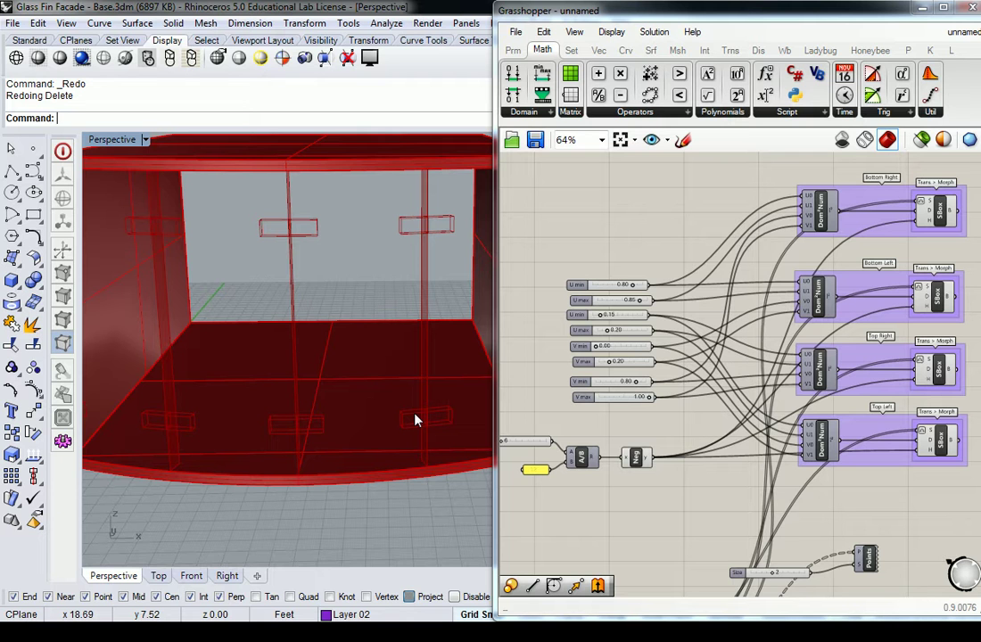
pyautogui.scroll(-5, 415, 419)
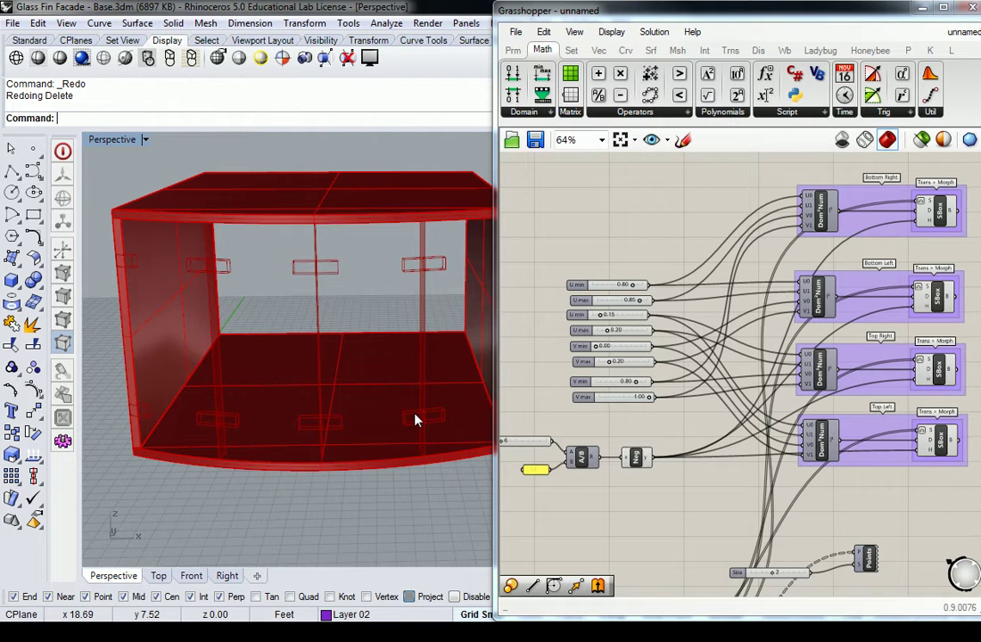
pyautogui.keyDown('shift'); pyautogui.moveTo(419, 370); pyautogui.dragTo(404, 370, button='right'); pyautogui.keyUp('shift')
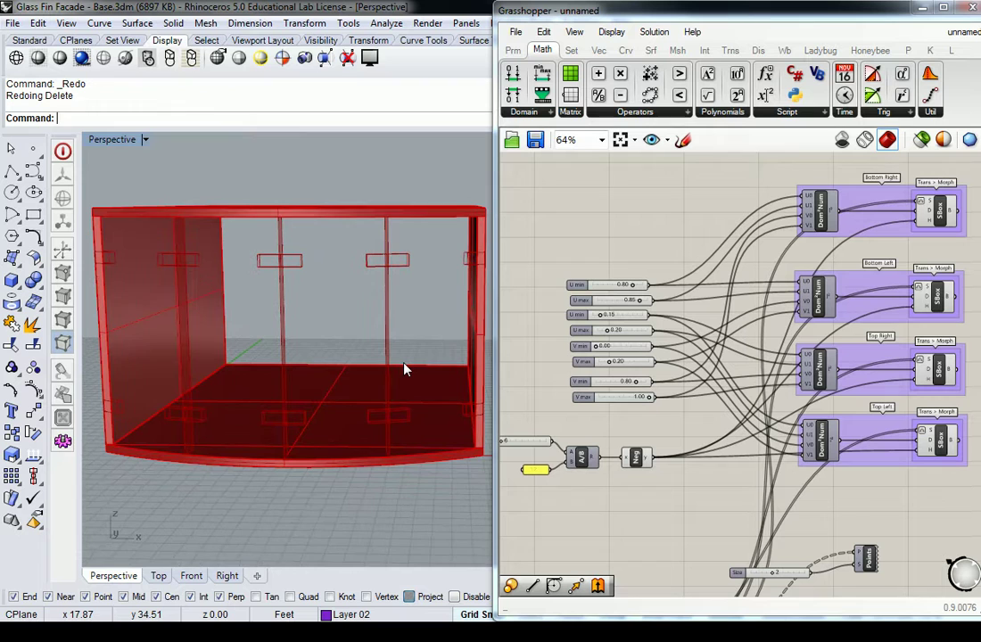